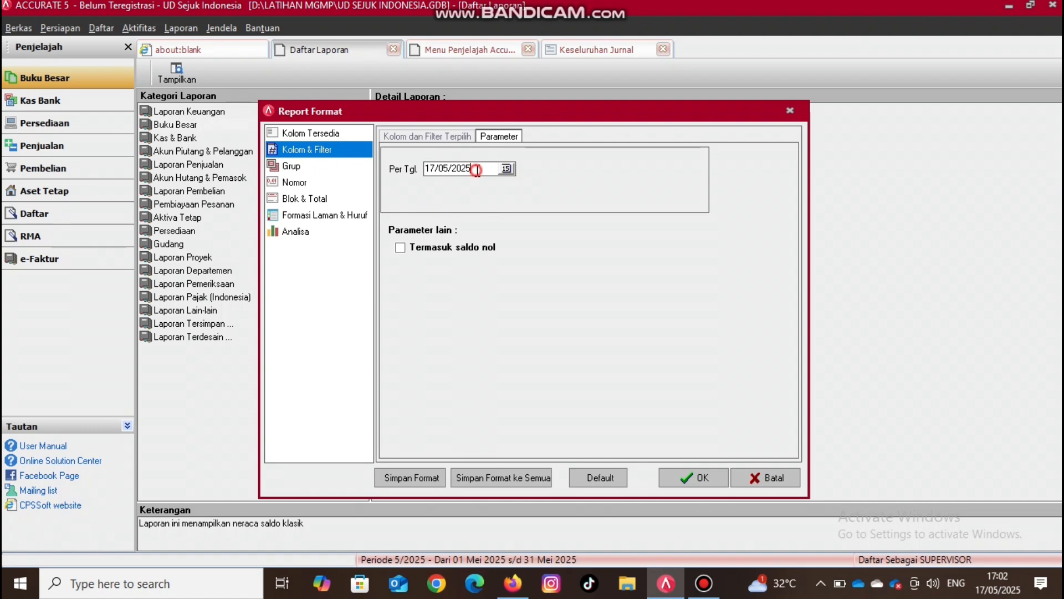
- Generate the Neraca Saldo (Klasik) report as of 31/12/2024 and view its account balances
left_click(478, 171)
key("BackSpace")
key("BackSpace")
key("BackSpace")
key("BackSpace")
key("BackSpace")
key("BackSpace")
key("BackSpace")
key("BackSpace")
type("31/12/2024")
left_click(719, 480)
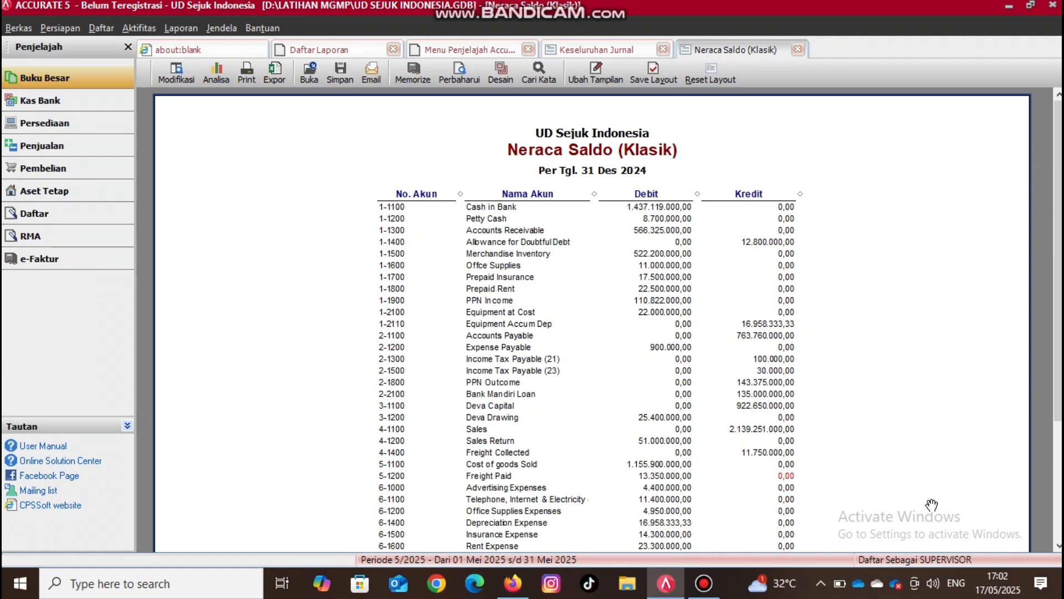
left_click(1059, 547)
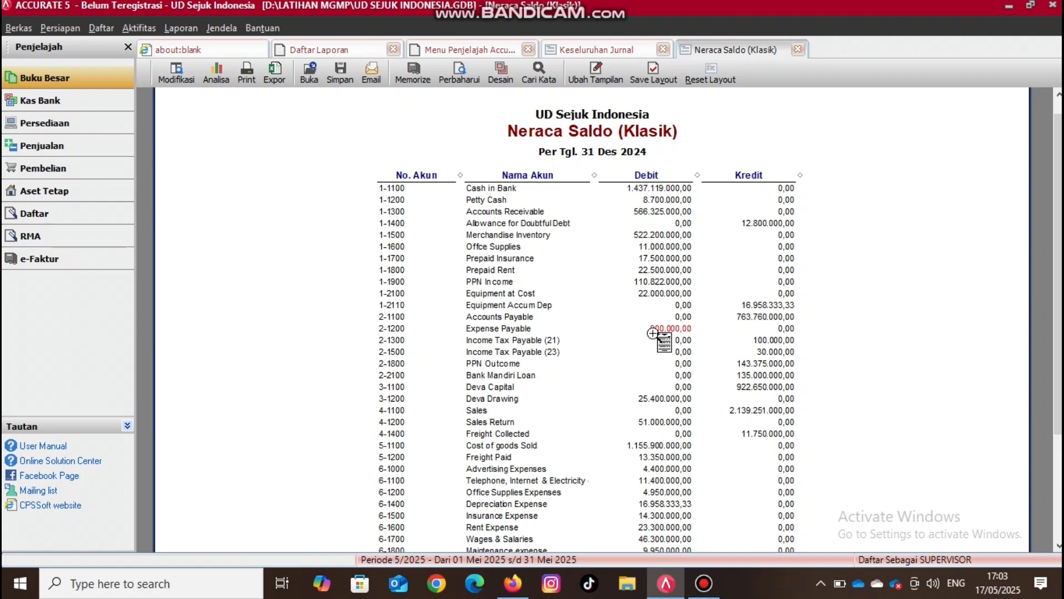
- Place the trial balance beside the adjustment memo PDF in Firefox, showing the debit and credit columns and the memo's adjustment calculations
left_click(515, 587)
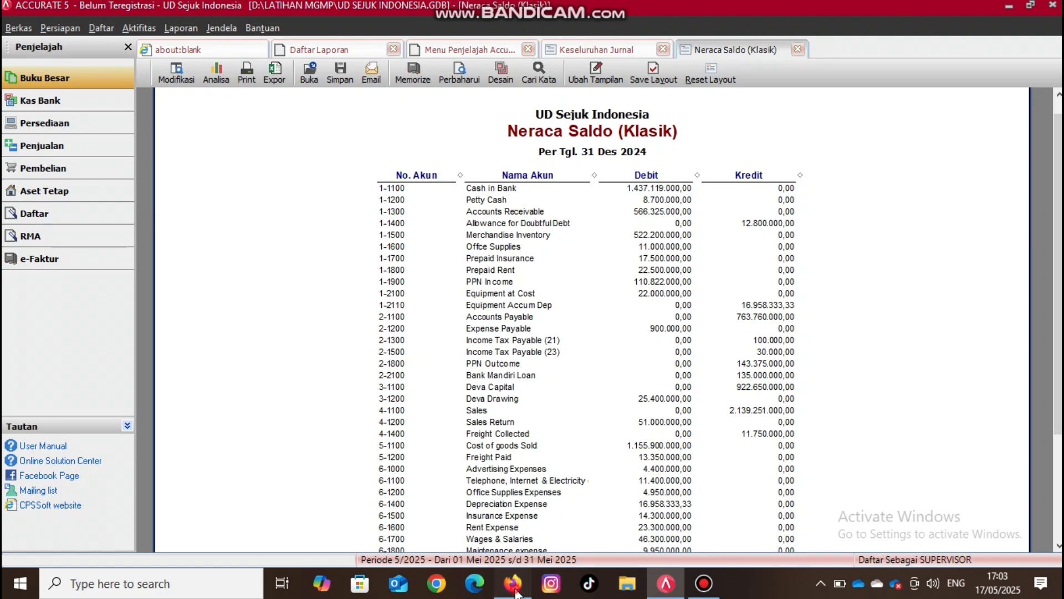
left_click(442, 407)
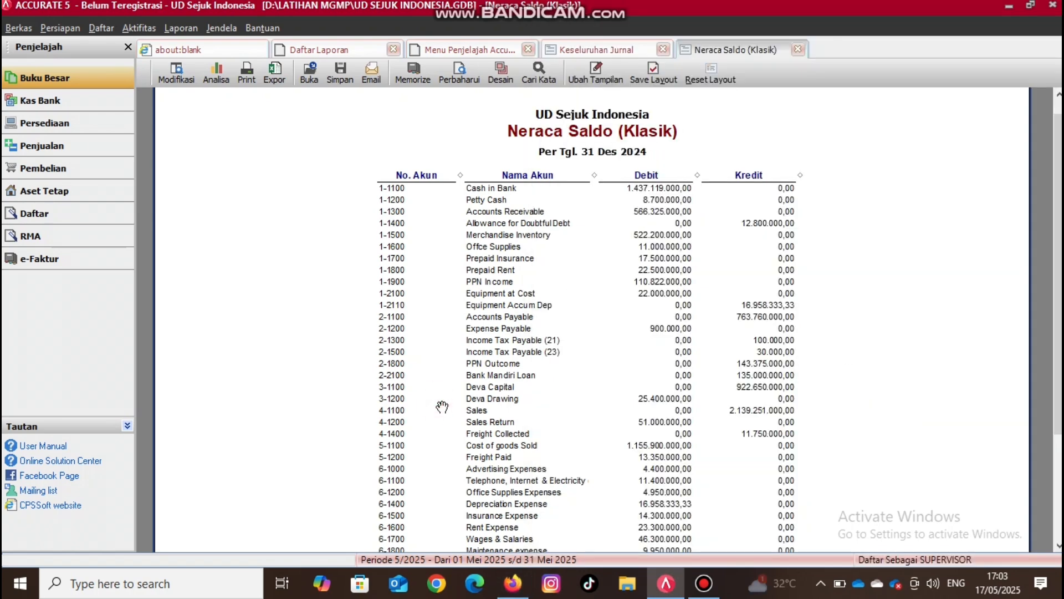
key("super+Left")
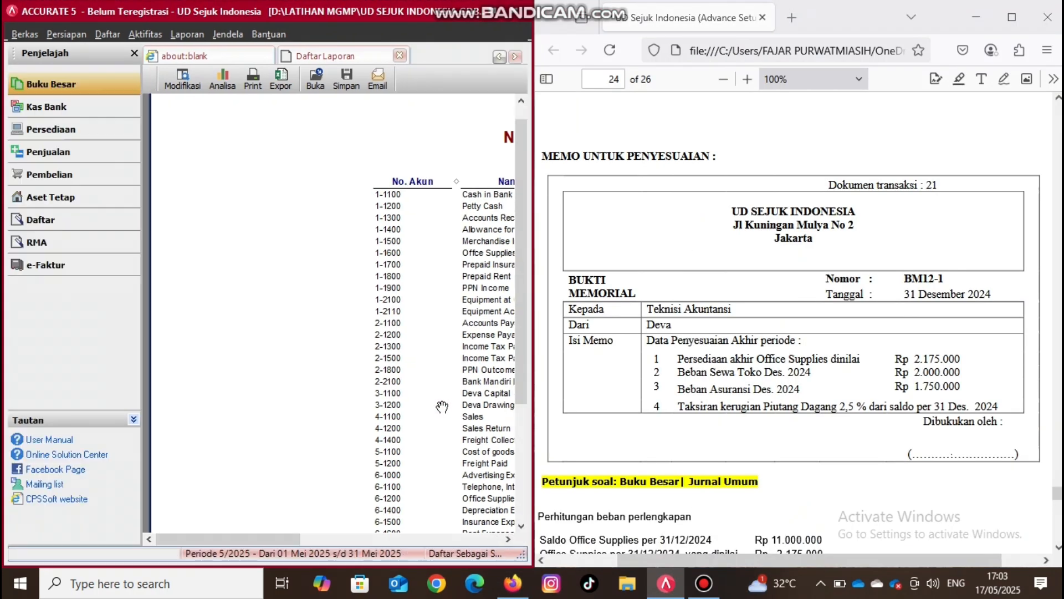
left_click(508, 538)
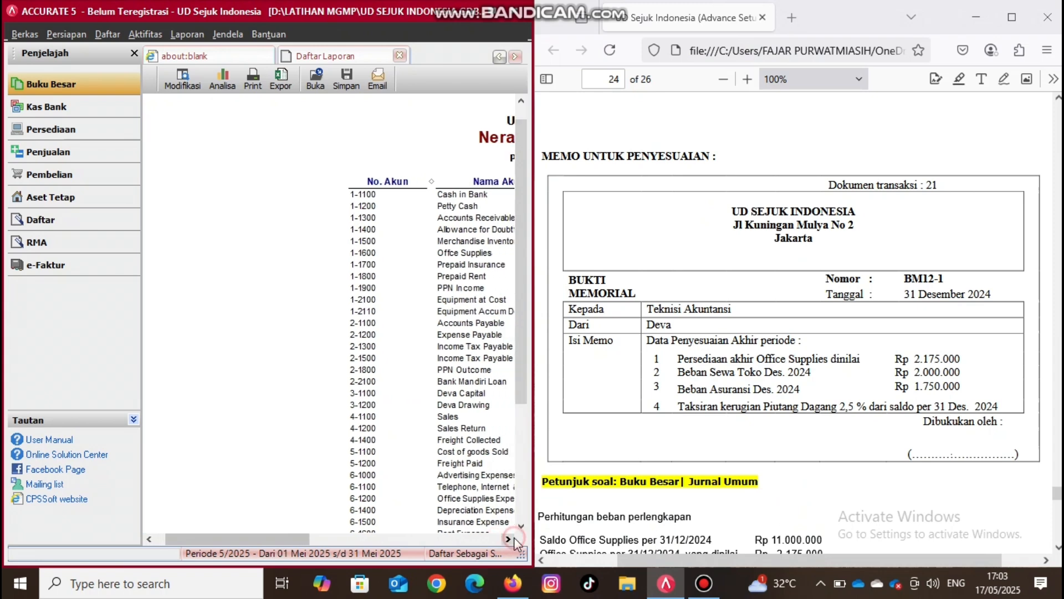
left_click_drag(508, 538, 508, 539)
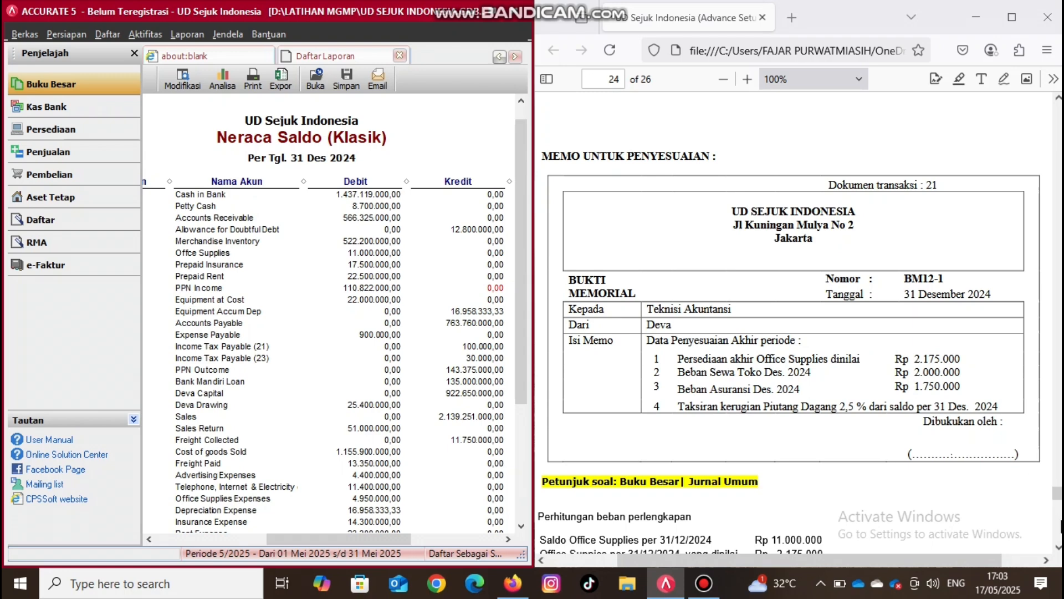
left_click(1058, 549)
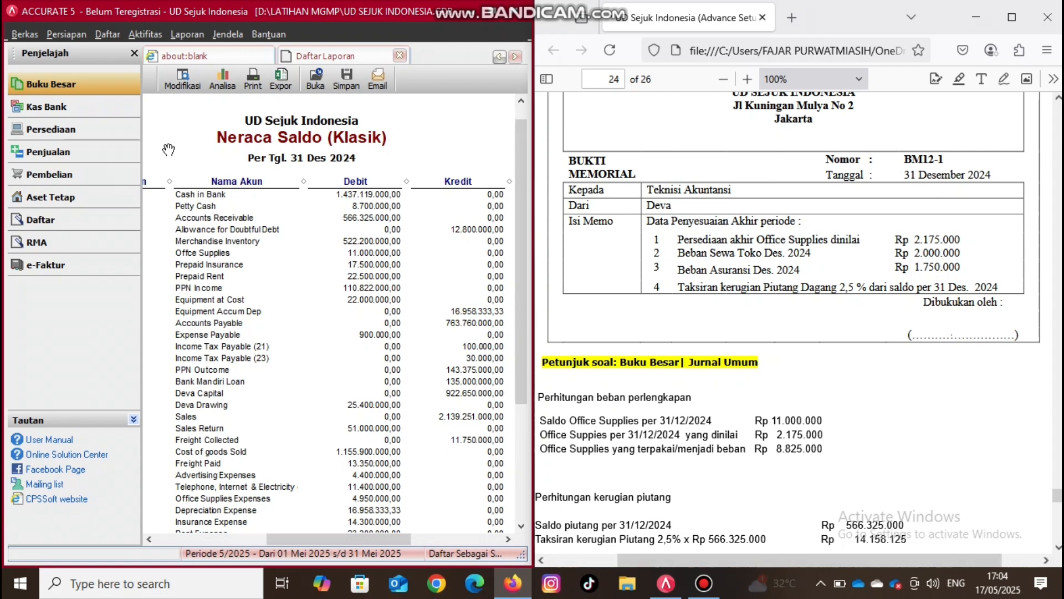
- Create a general journal voucher numbered BM12-1, dated 31/12/2024, with the description "Penyesuaian akhir periode"
left_click(102, 89)
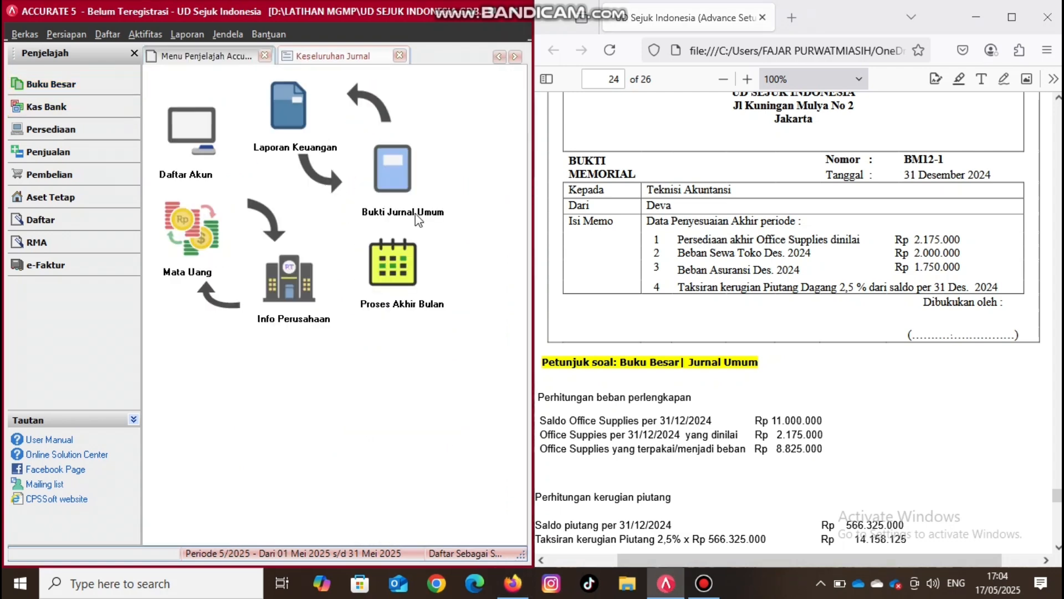
left_click(402, 188)
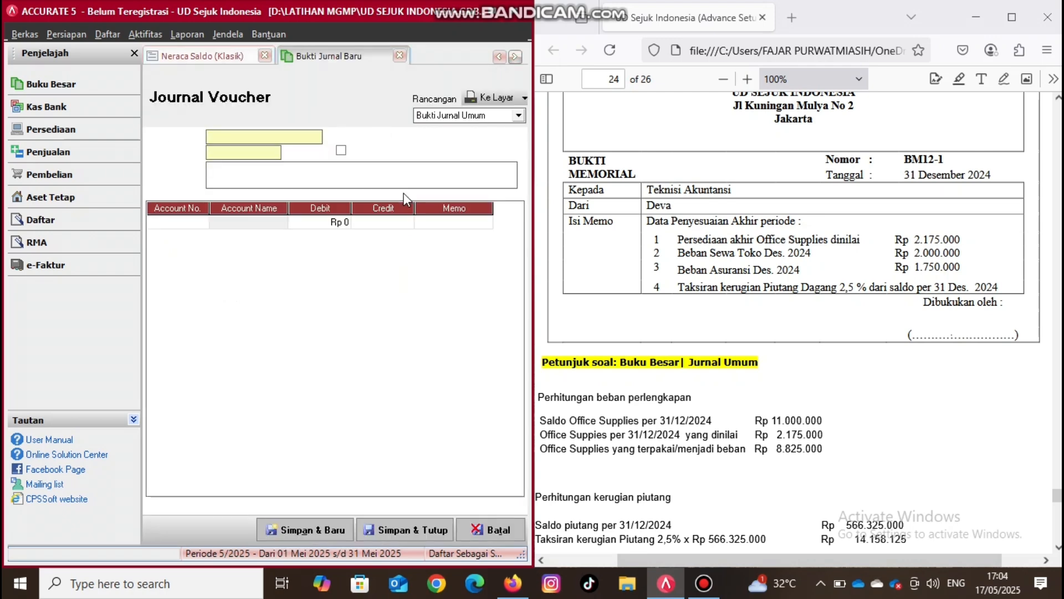
left_click(255, 134)
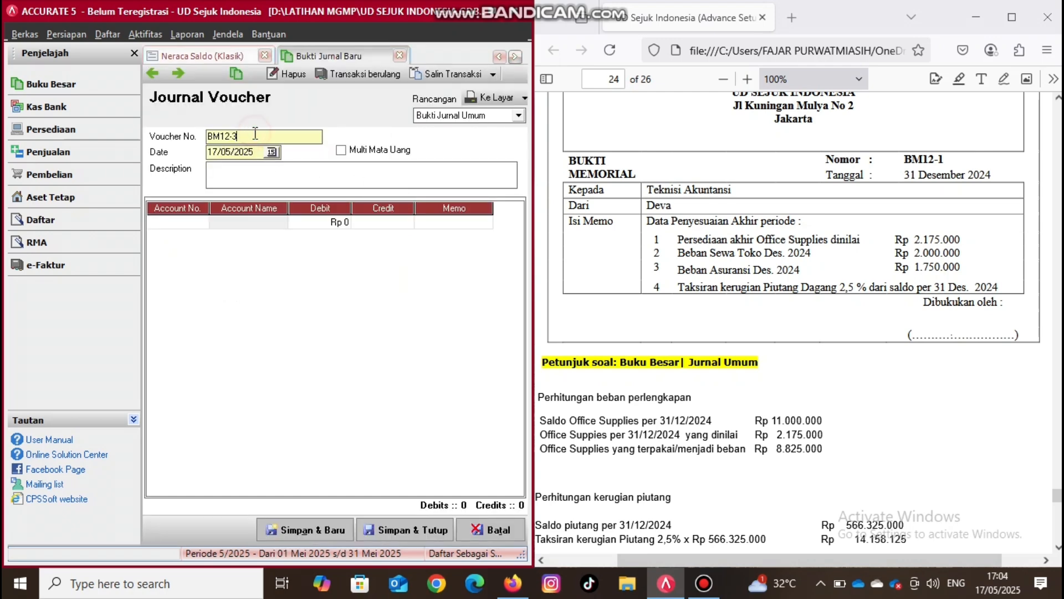
key("BackSpace")
type("1")
key("Tab")
type("31/12/")
type("2024")
type("Penyesuai")
type("an akhir p")
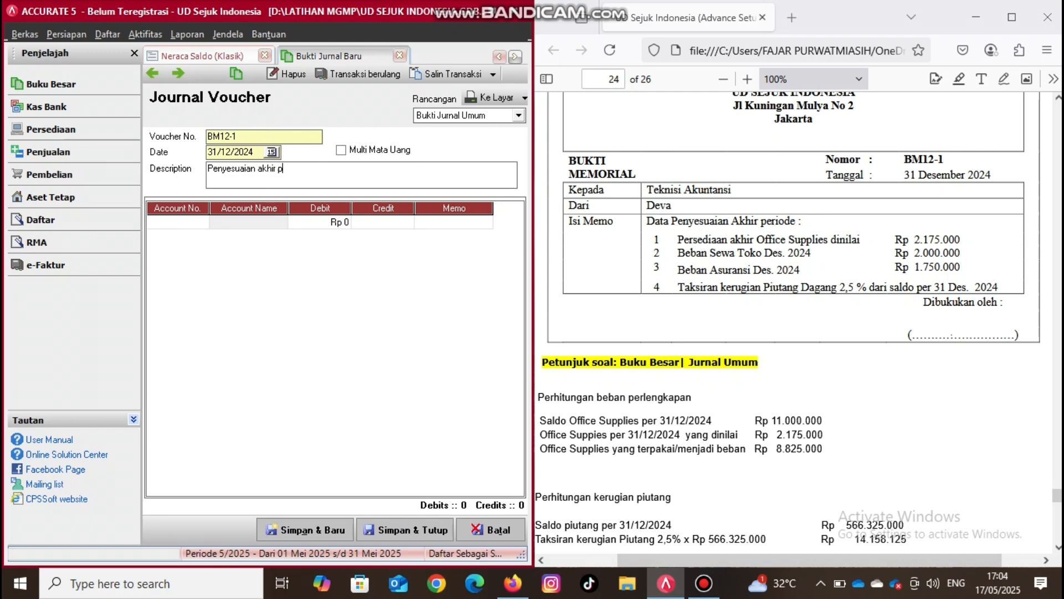
type("eriode")
- Add a journal line debiting Office Supplies Expenses for Rp 8.825.000
left_click(166, 224)
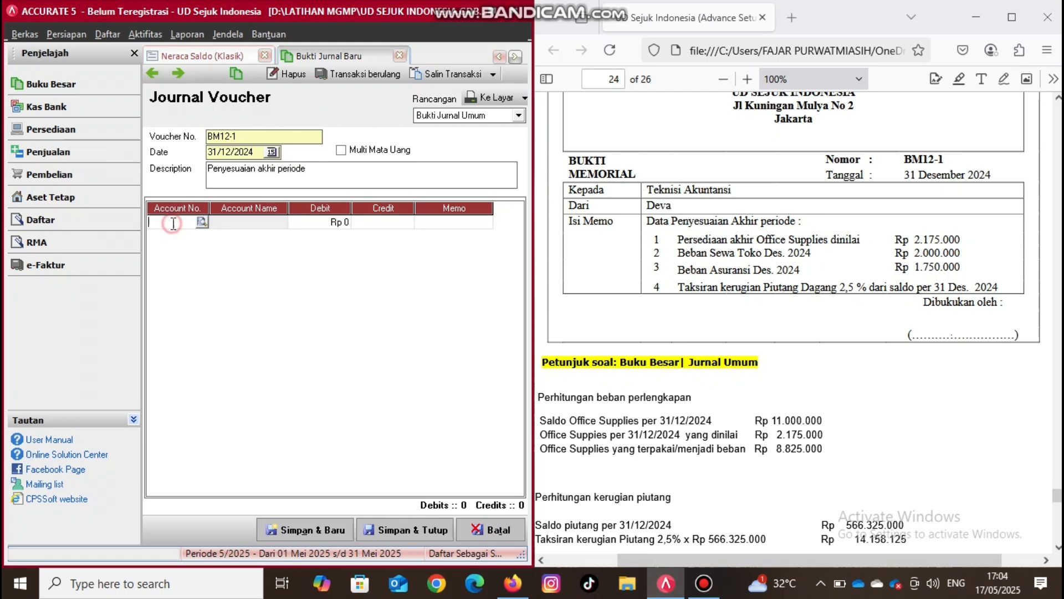
left_click(203, 224)
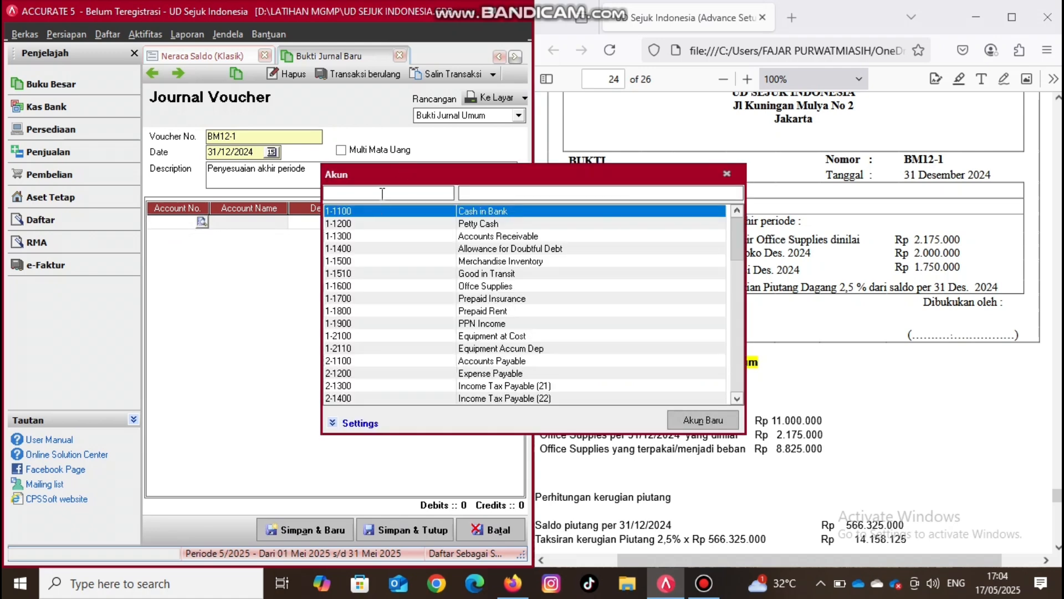
type("6")
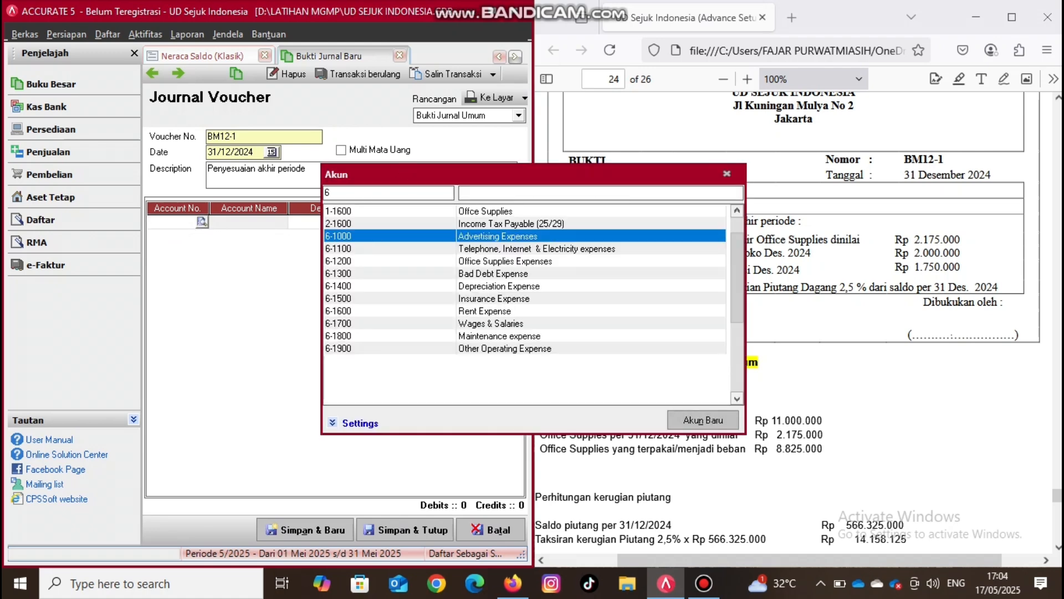
double_click(508, 261)
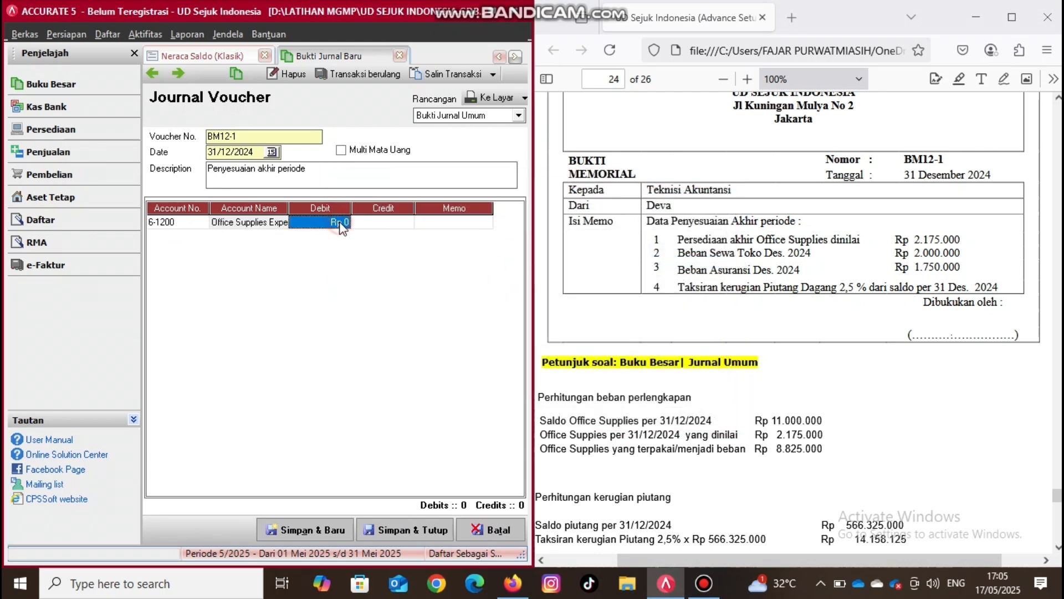
left_click(342, 224)
type("8825000")
key("Tab")
key("Tab")
key("Tab")
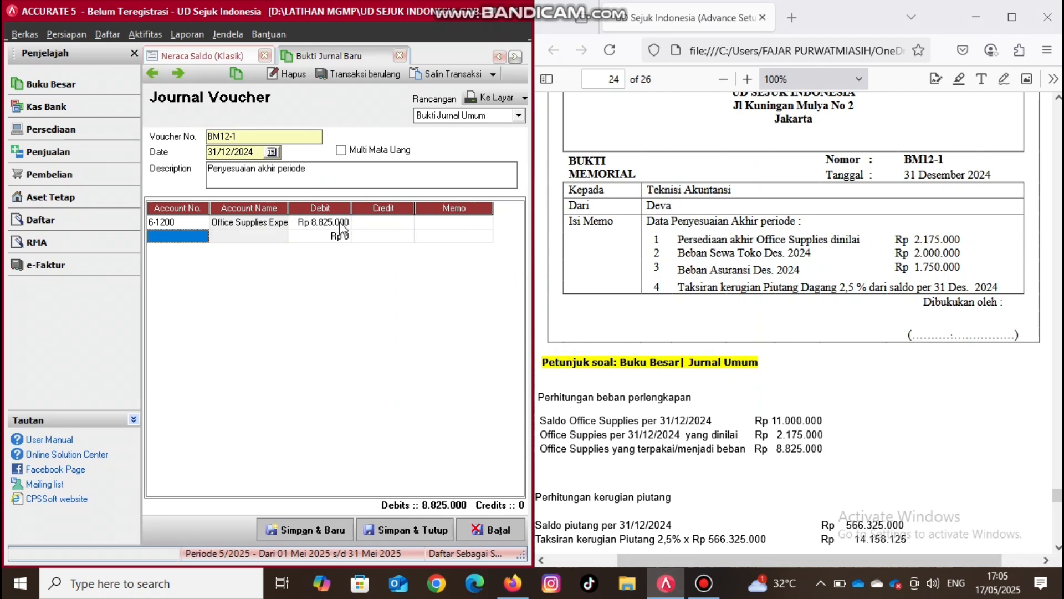
- Add the balancing journal line crediting the Office Supplies asset account for Rp 8.825.000
left_click(202, 235)
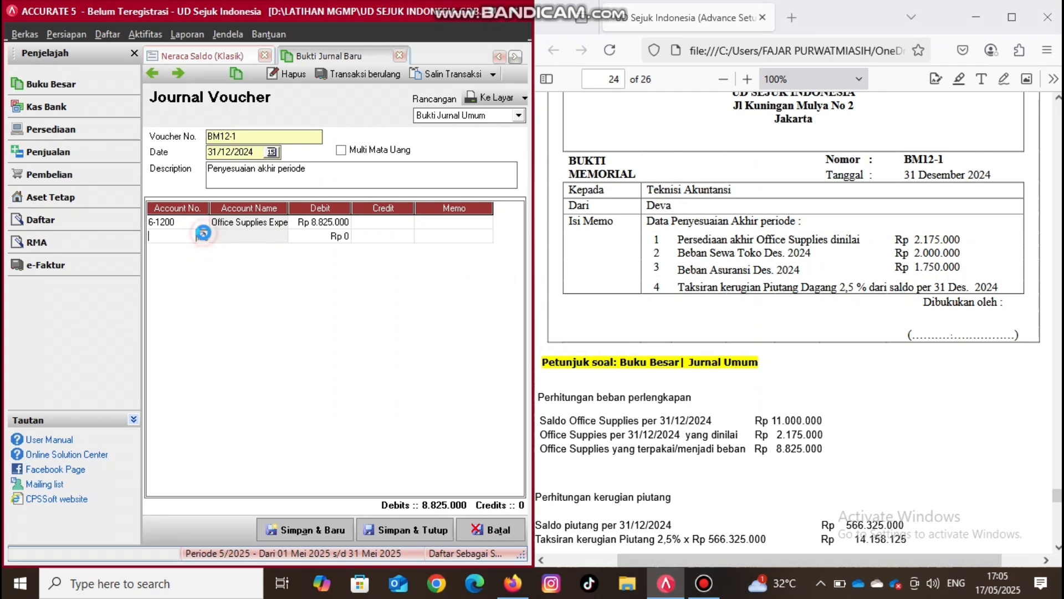
double_click(485, 286)
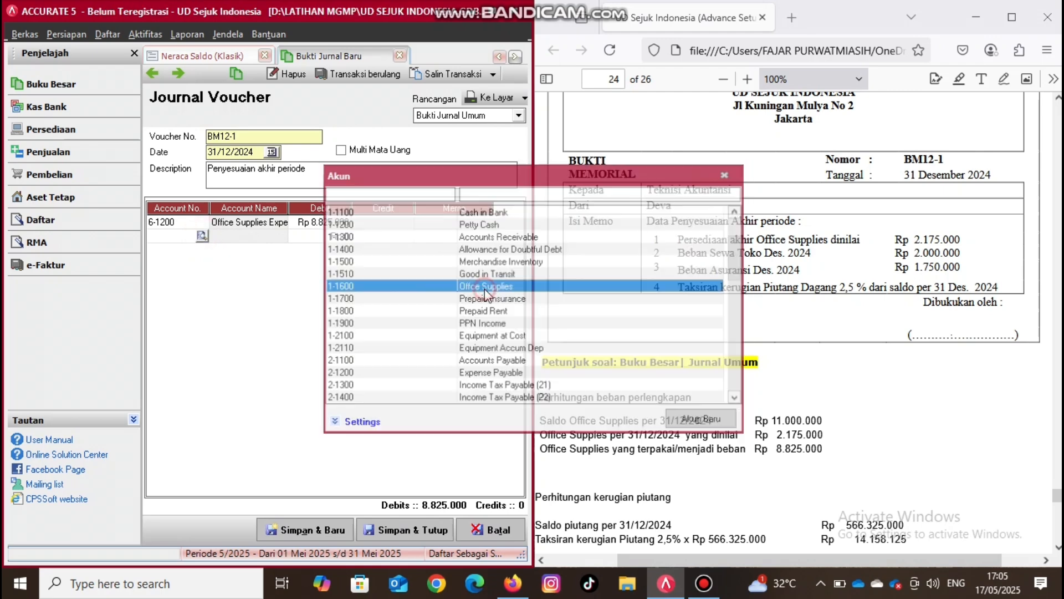
key("Tab")
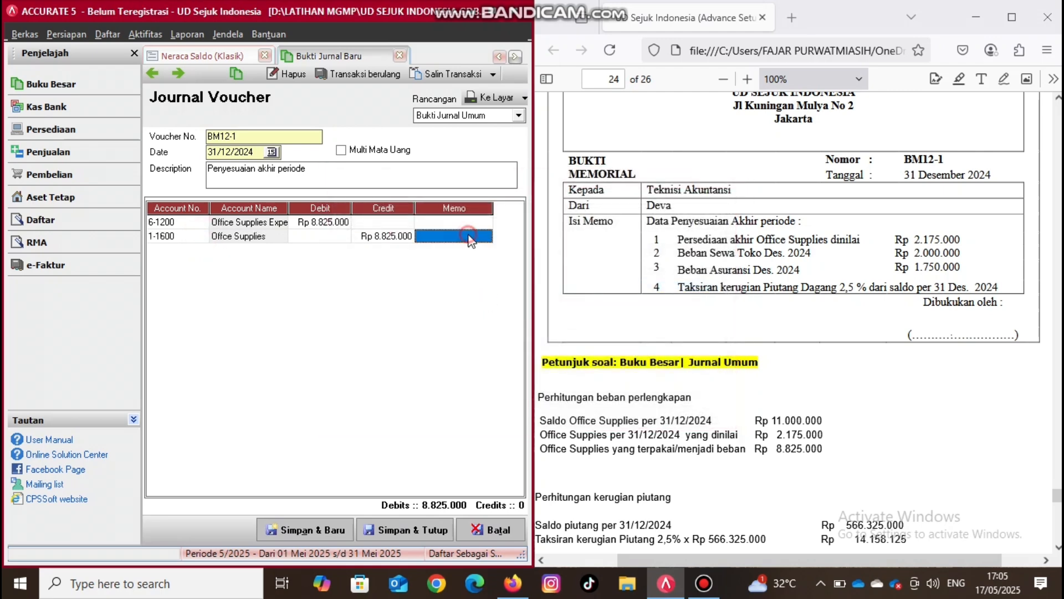
key("Tab")
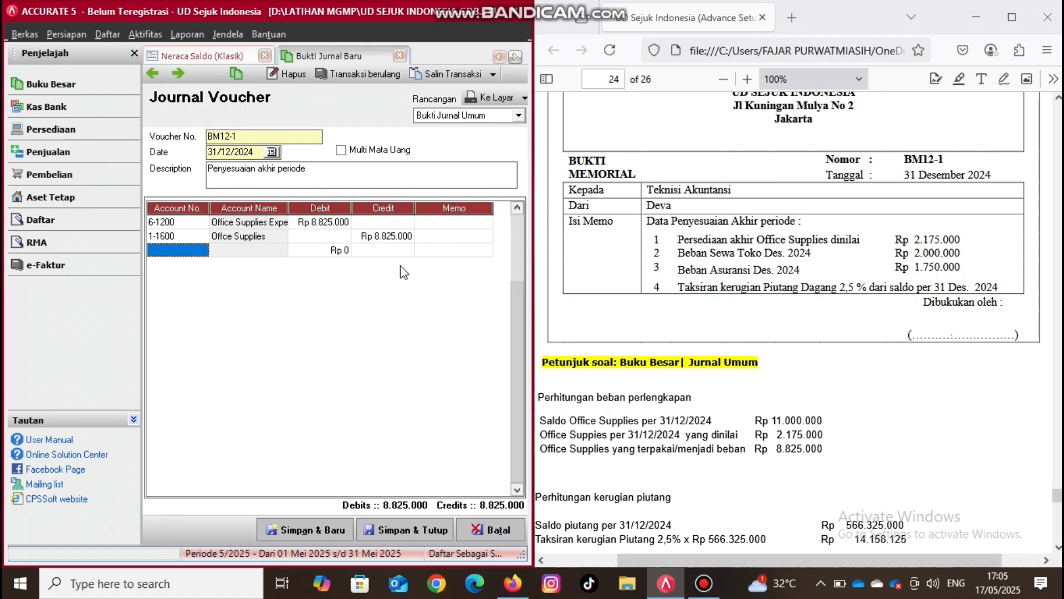
- Add a journal line debiting Rent Expense for Rp 2.000.000
left_click(204, 254)
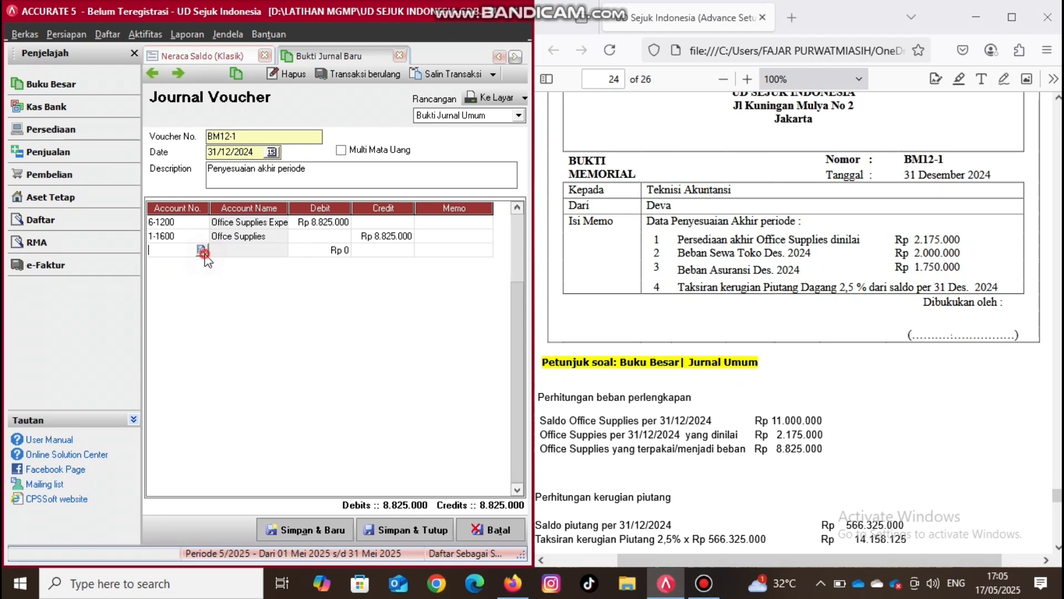
type("6")
key("BackSpace")
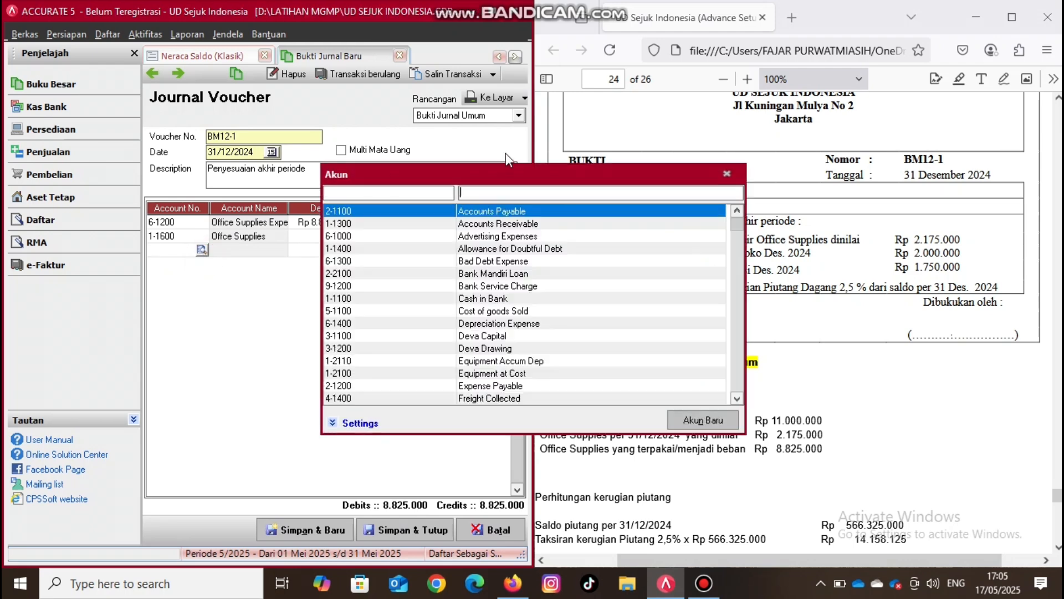
left_click(438, 190)
type("6")
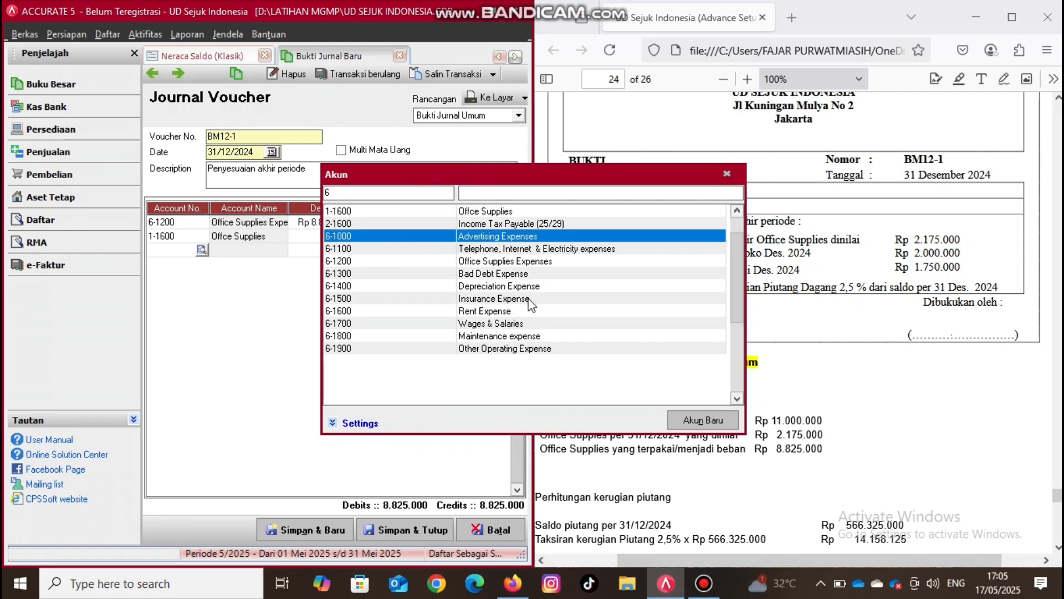
double_click(497, 311)
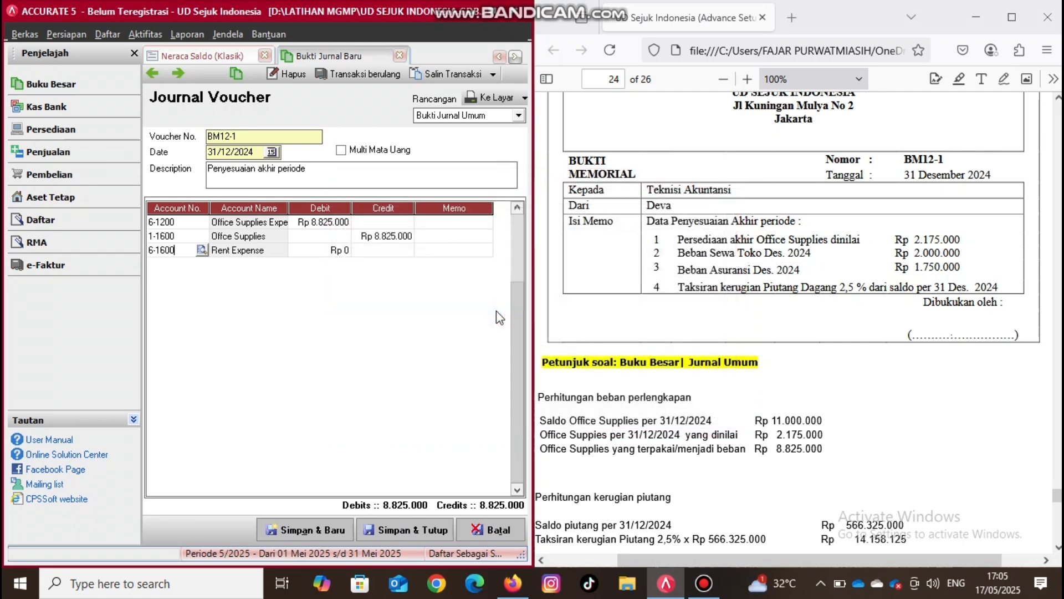
type("2000000")
key("Return")
key("Return")
key("Return")
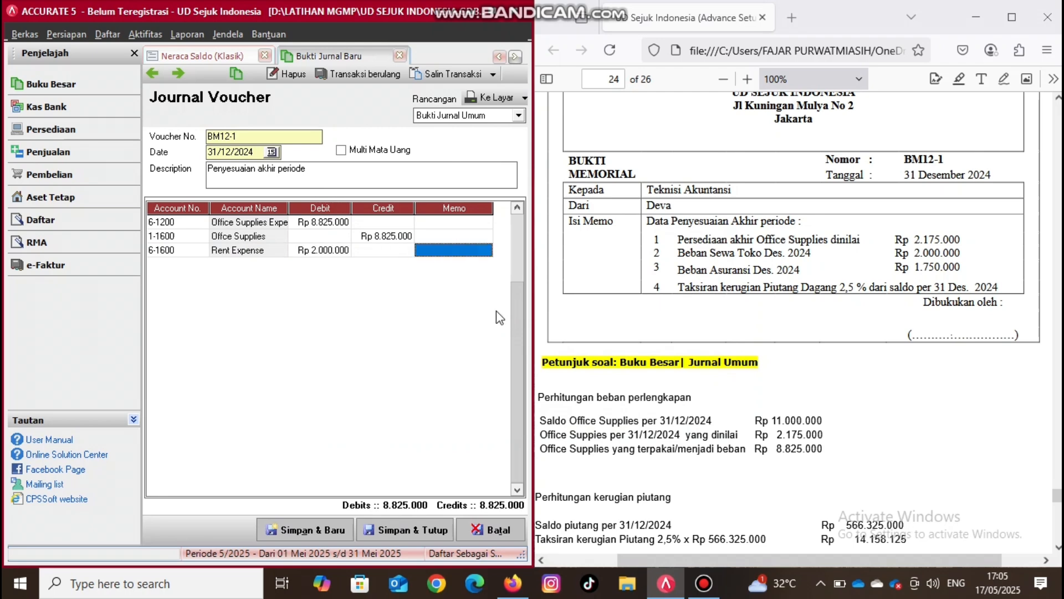
- Add the balancing journal line crediting Prepaid Rent for Rp 2.000.000
left_click(204, 263)
left_click(203, 264)
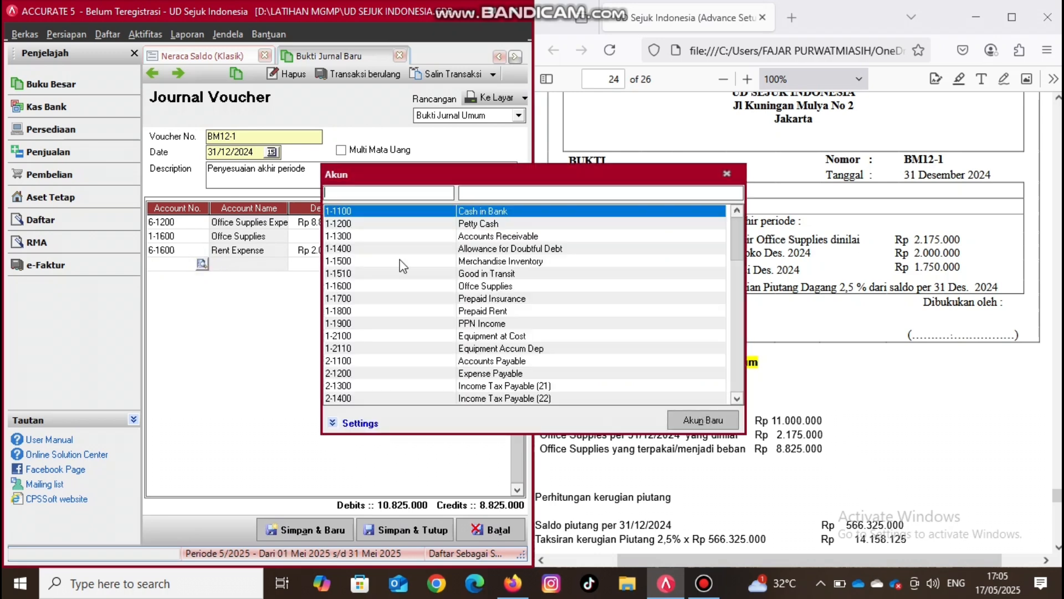
double_click(474, 311)
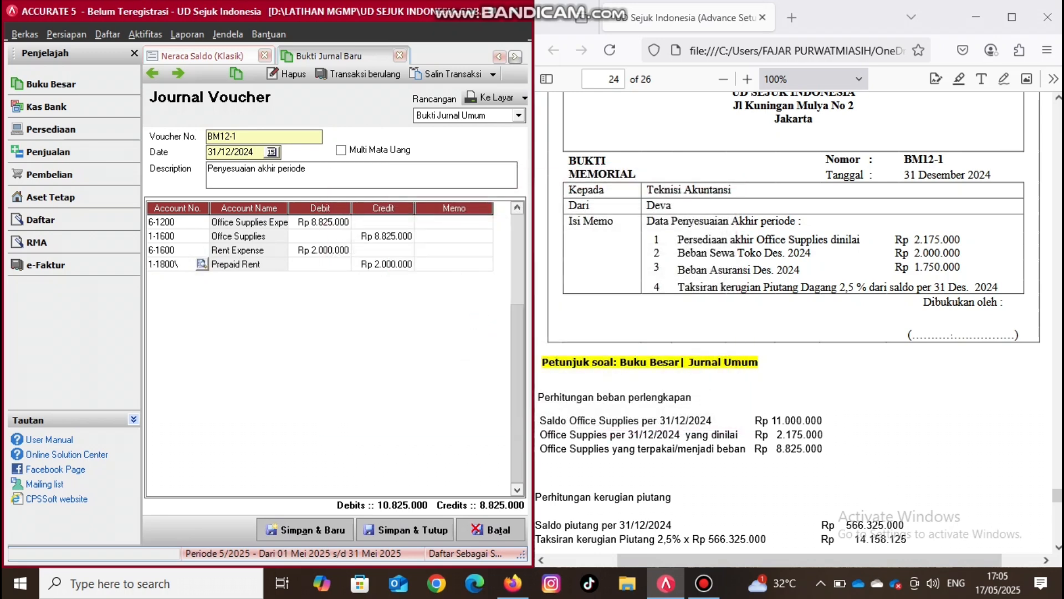
key("Return")
key("Escape")
key("Tab")
key("Tab")
key("Tab")
key("Tab")
key("Tab")
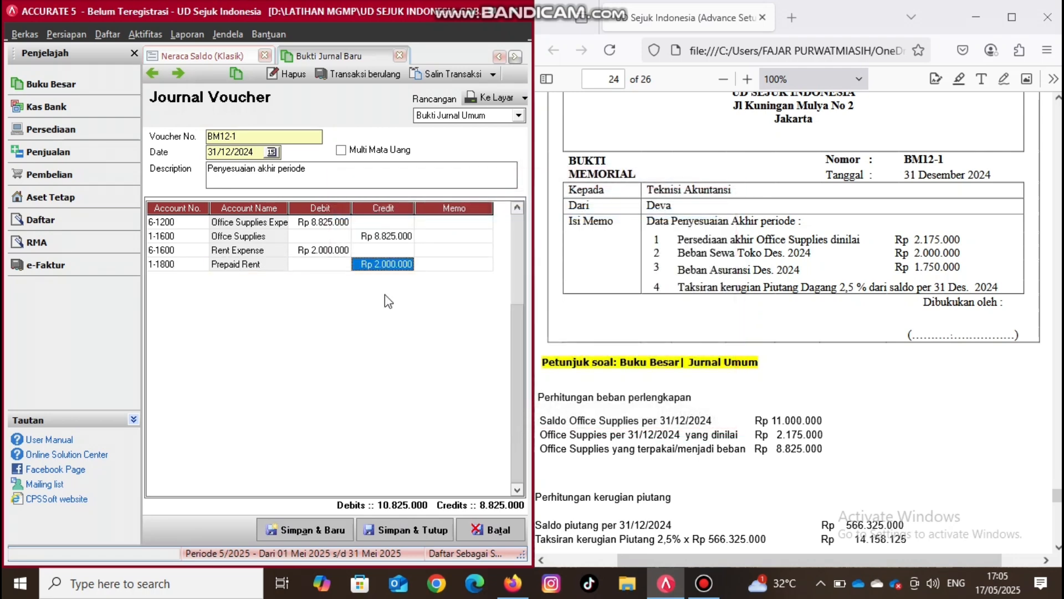
- Add a journal line debiting Insurance Expense for Rp 1.750.000
left_click(195, 282)
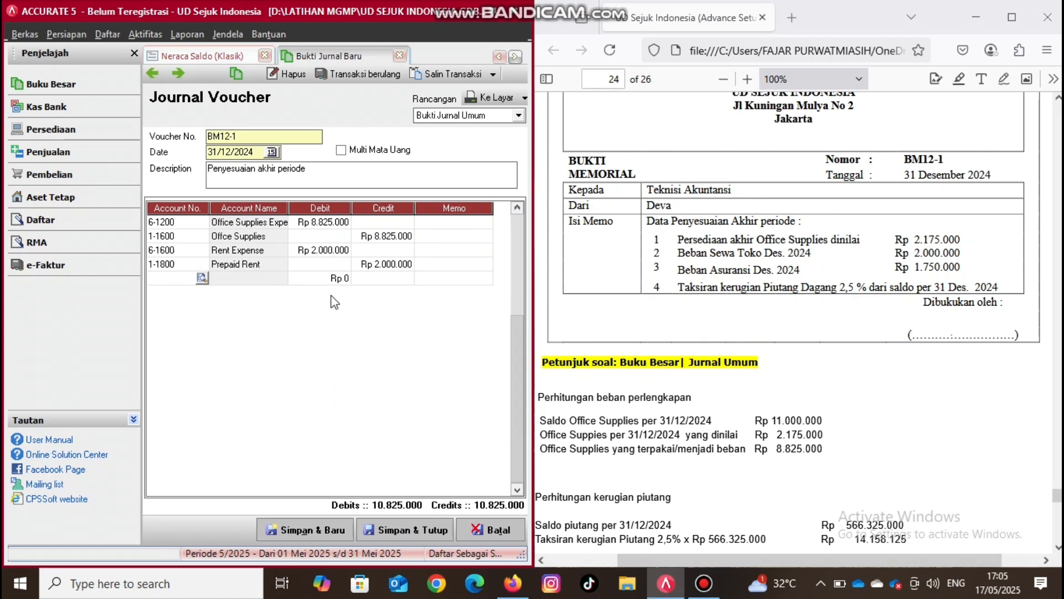
left_click(201, 278)
left_click(202, 278)
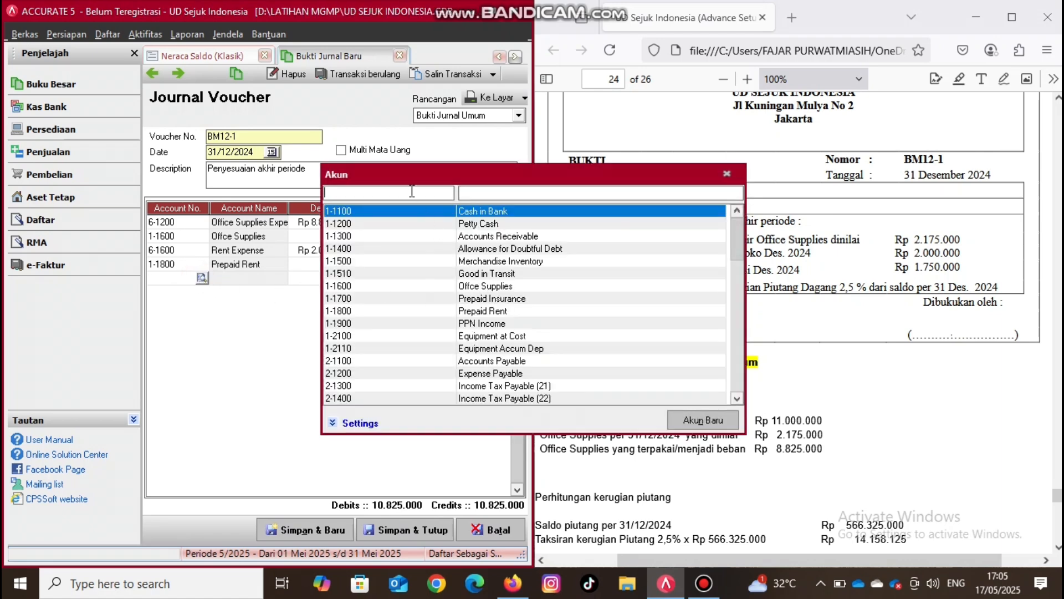
type("6")
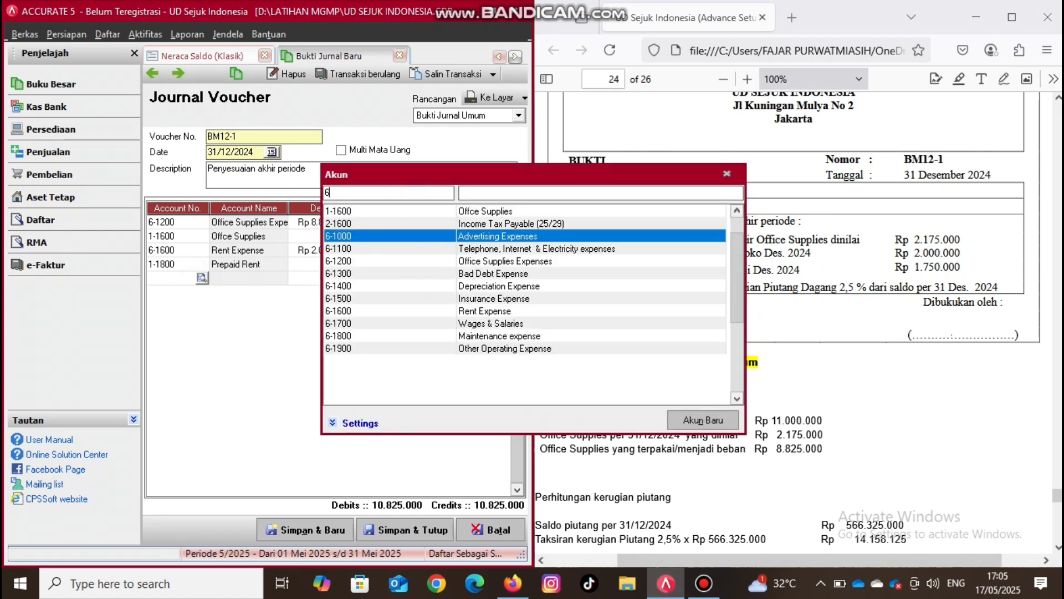
double_click(513, 299)
key("Tab")
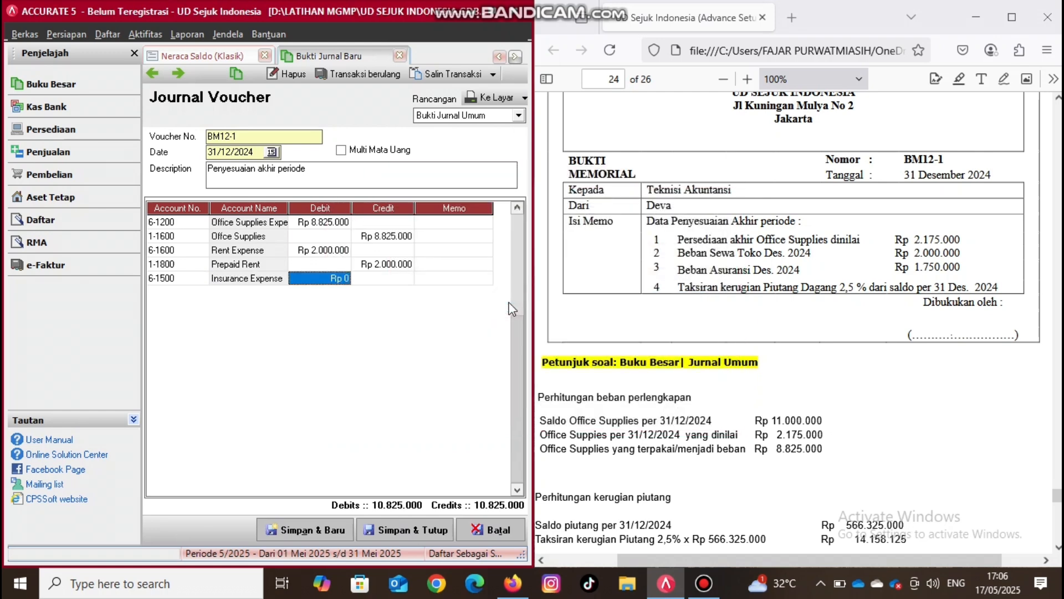
type("1750000")
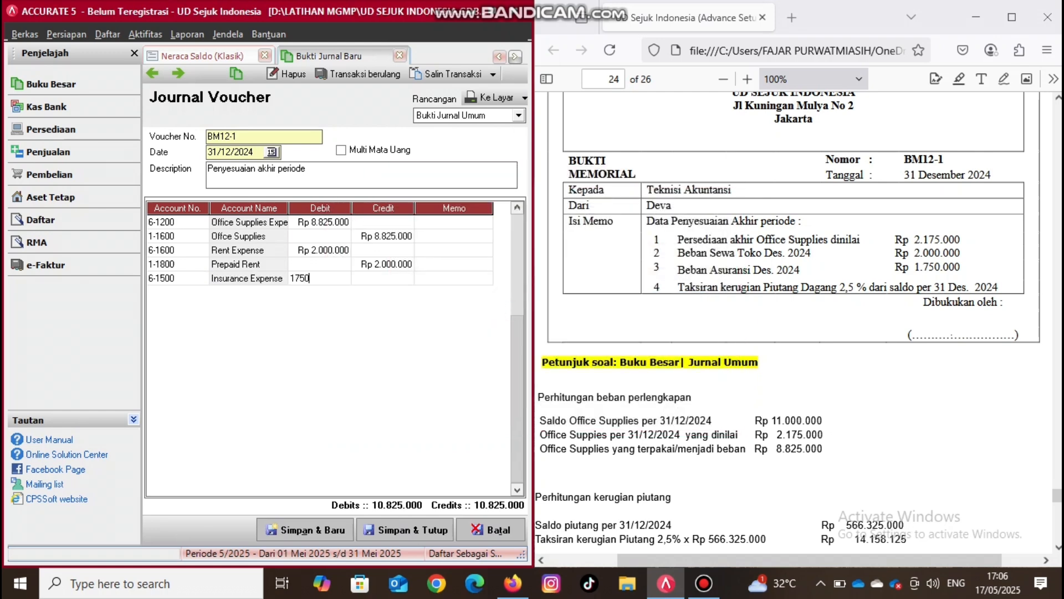
key("Tab")
key("Tab")
key("Tab")
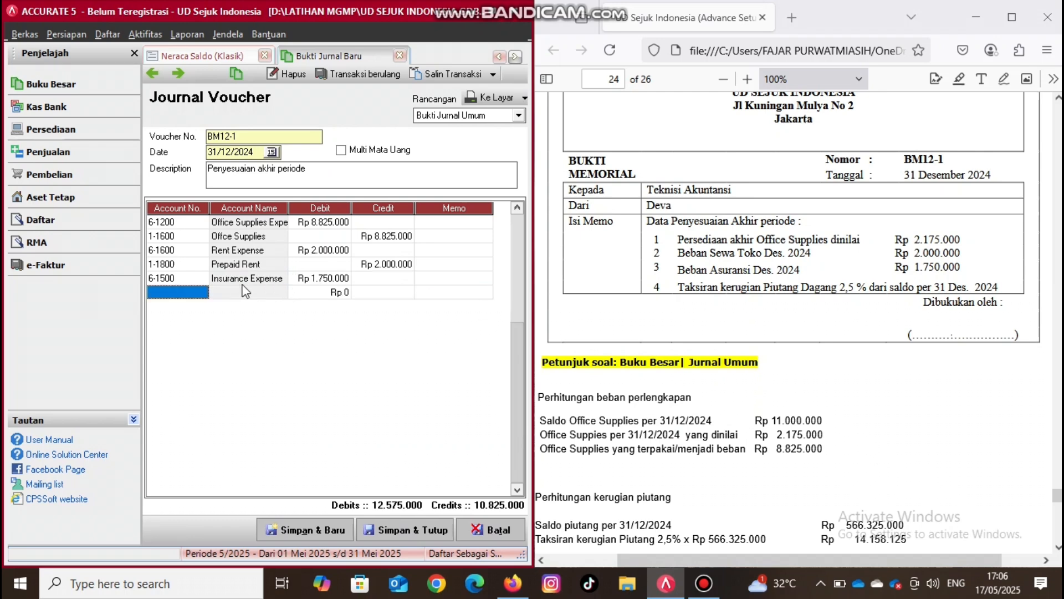
- Add the balancing journal line crediting Prepaid Insurance for Rp 1.750.000
left_click(206, 289)
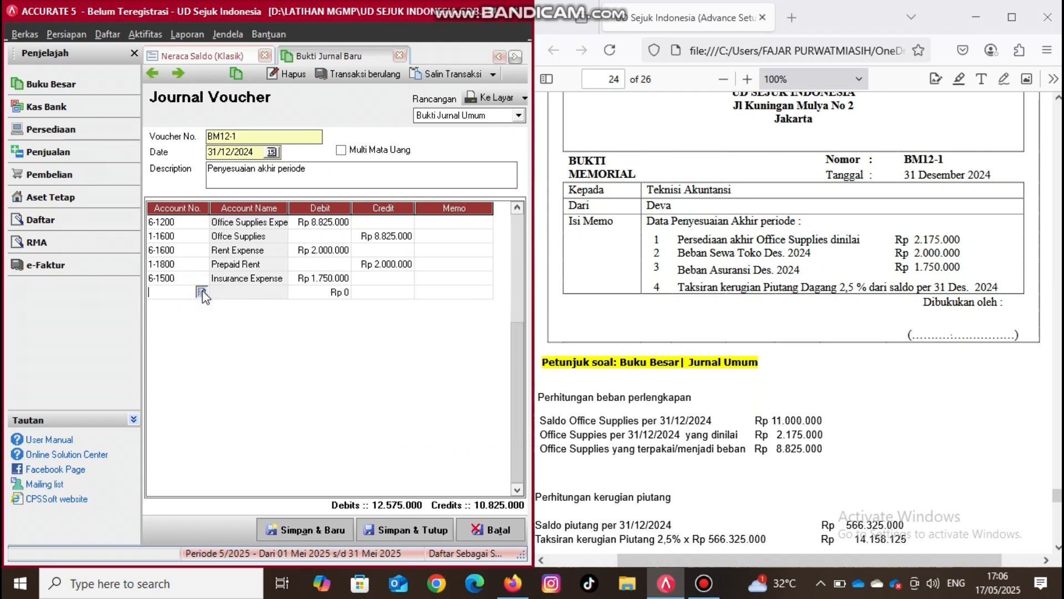
left_click(202, 292)
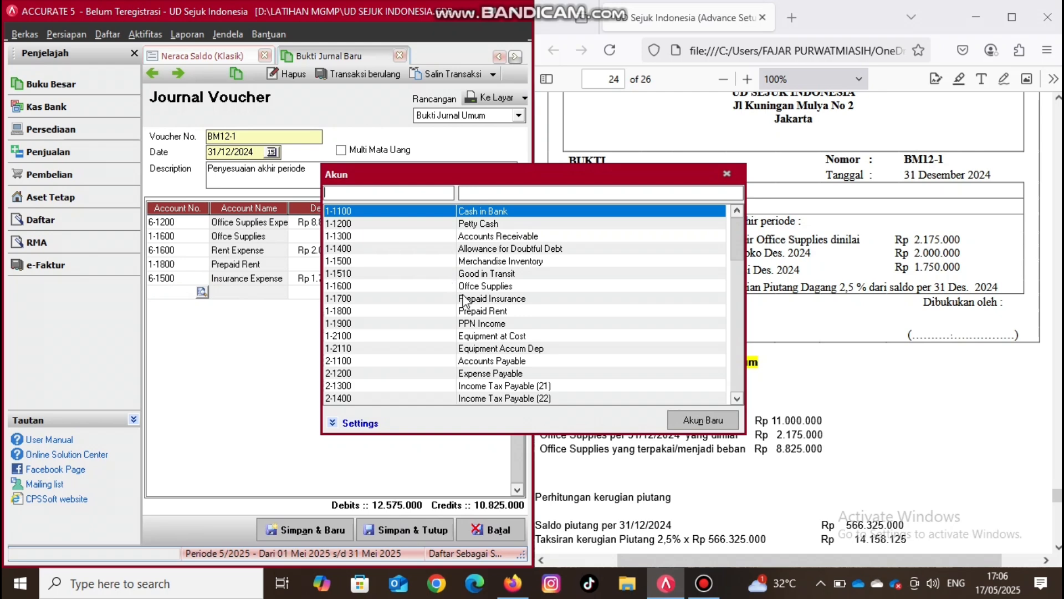
left_click(470, 300)
double_click(470, 299)
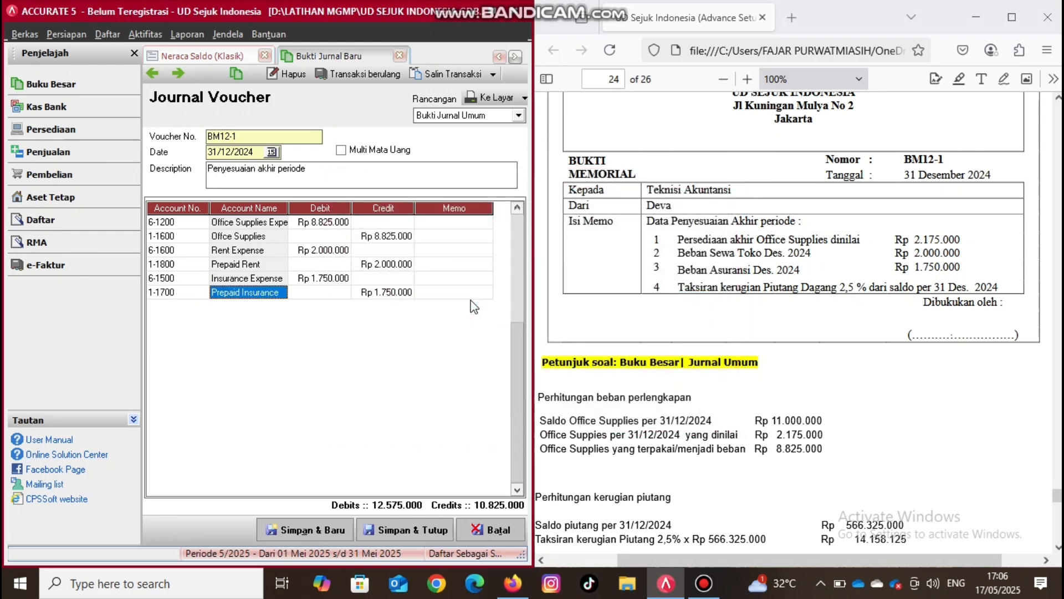
key("Tab")
key("Tab")
key("Tab")
key("Tab")
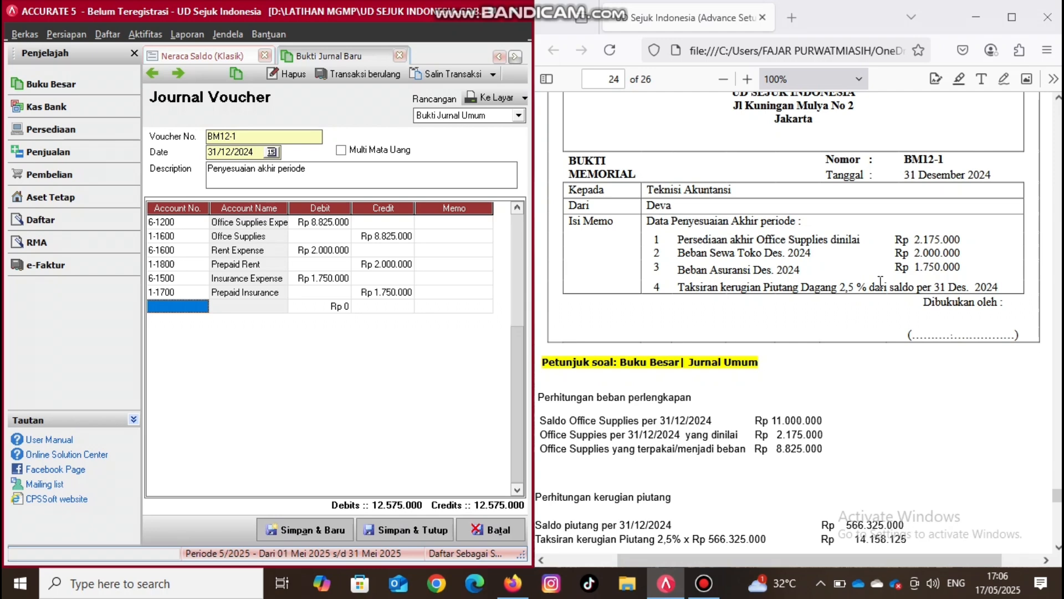
- Examine the receivables and Allowance for Doubtful Debt balances in the trial balance against the memo's bad debt calculation
left_click(195, 59)
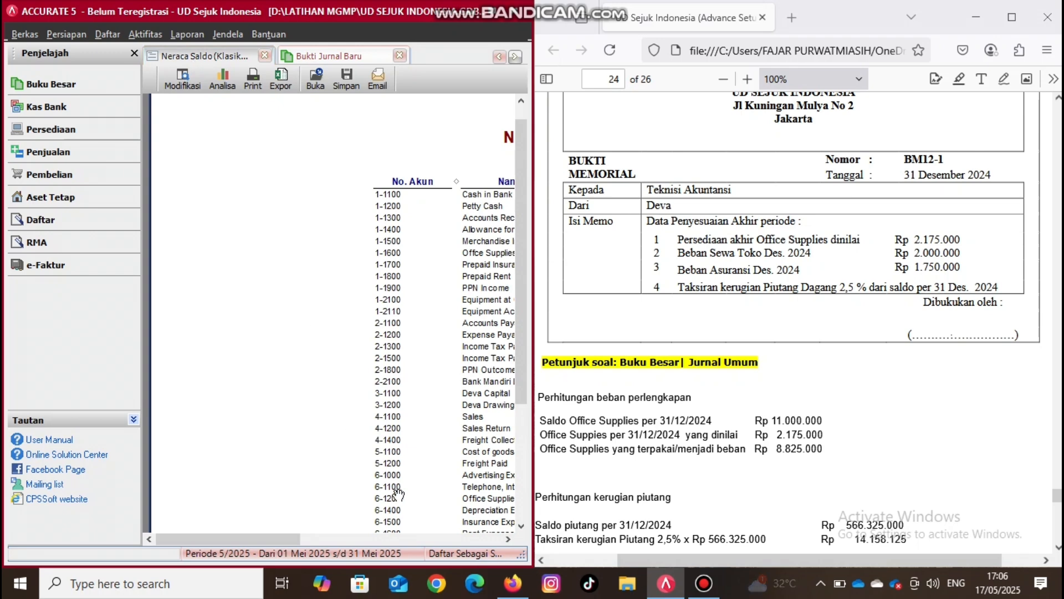
left_click(509, 538)
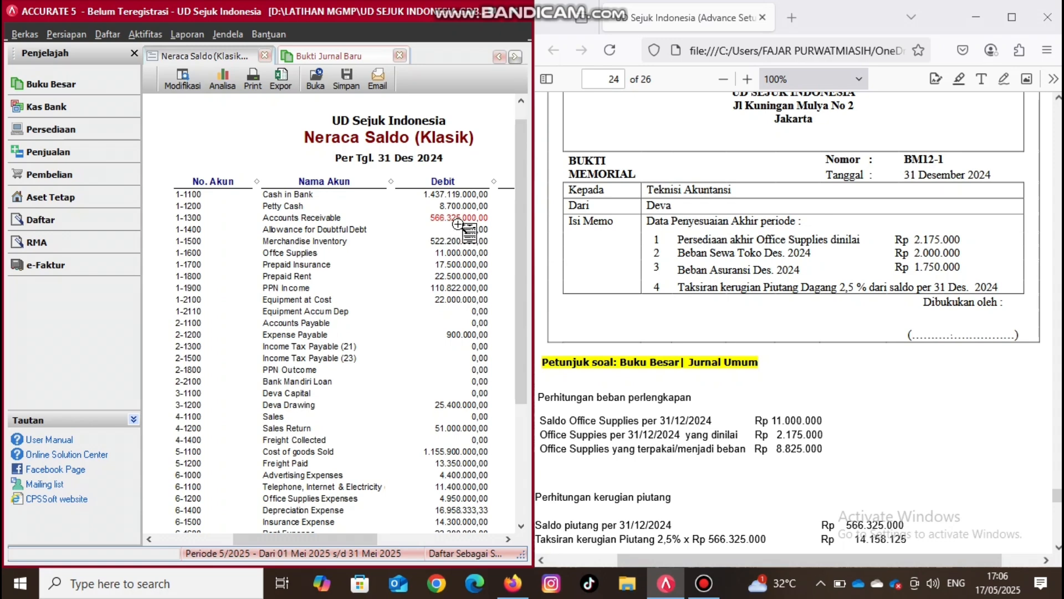
left_click(1057, 547)
left_click(1057, 547)
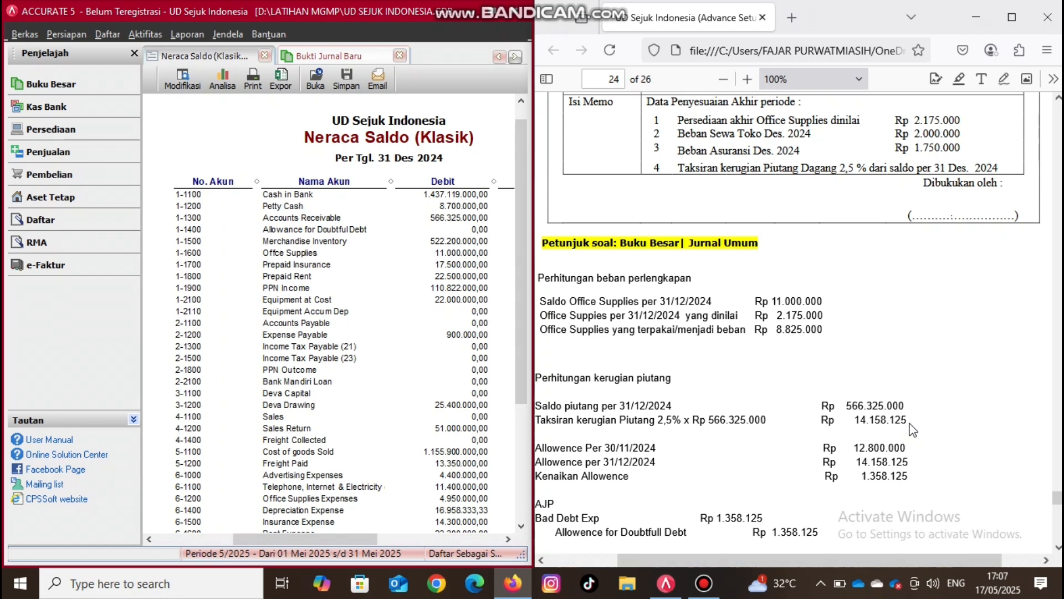
left_click(506, 539)
left_click(505, 541)
left_click(506, 541)
left_click(505, 540)
left_click(506, 540)
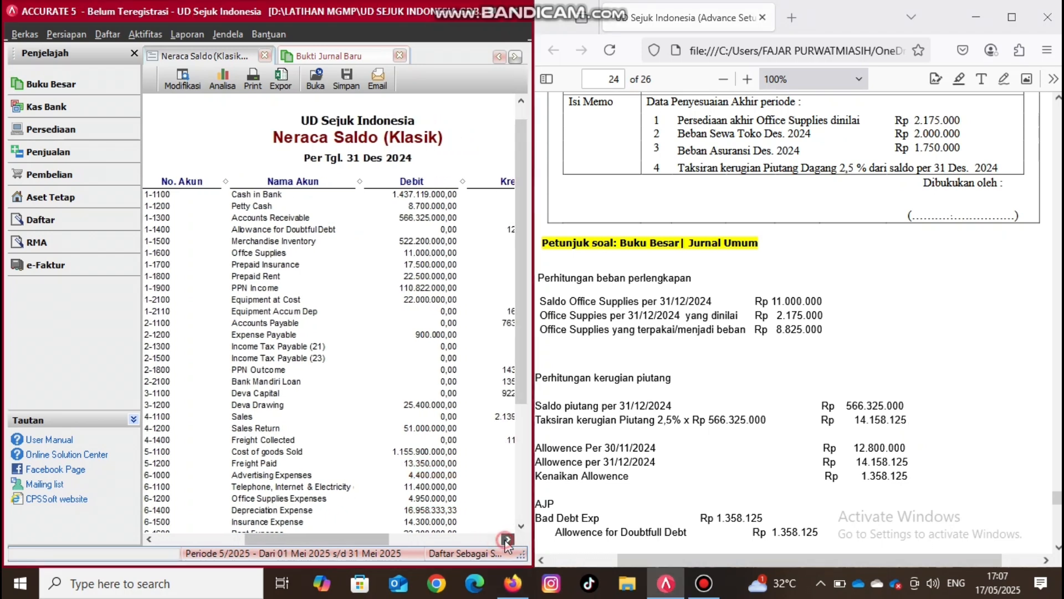
left_click(505, 541)
left_click(505, 540)
left_click(505, 540)
left_click(506, 539)
left_click(506, 540)
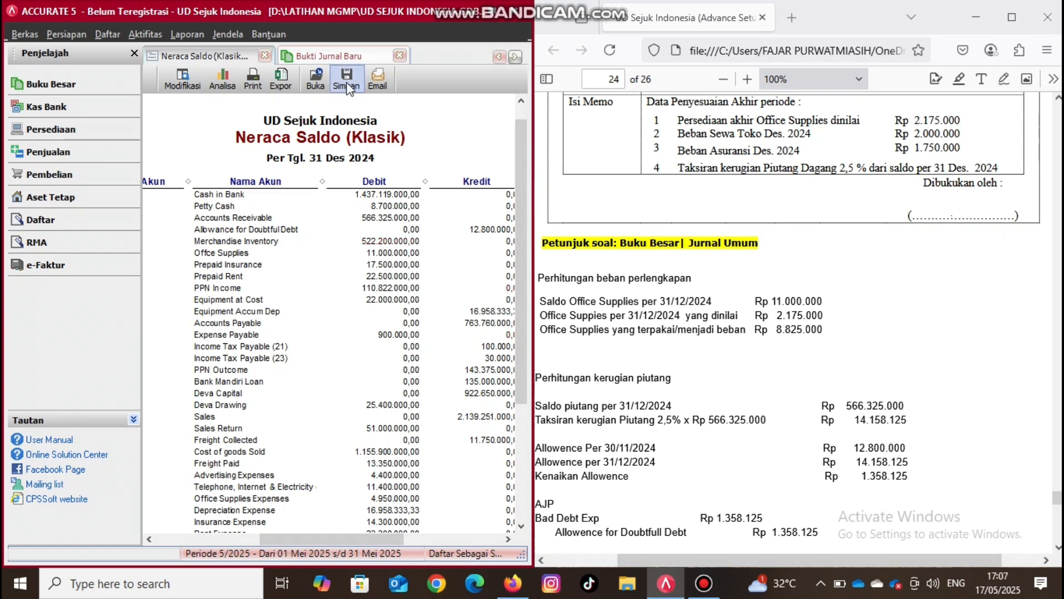
- Add a journal line debiting Bad Debt Expense for Rp 1.358.125 in the BM12-1 voucher
left_click(339, 57)
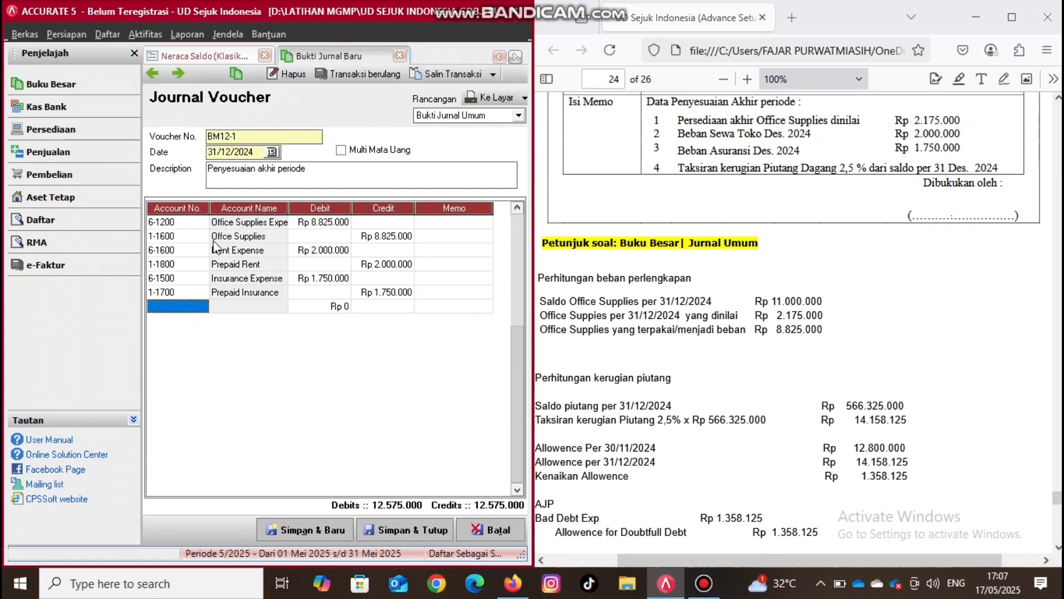
left_click(191, 307)
left_click(192, 308)
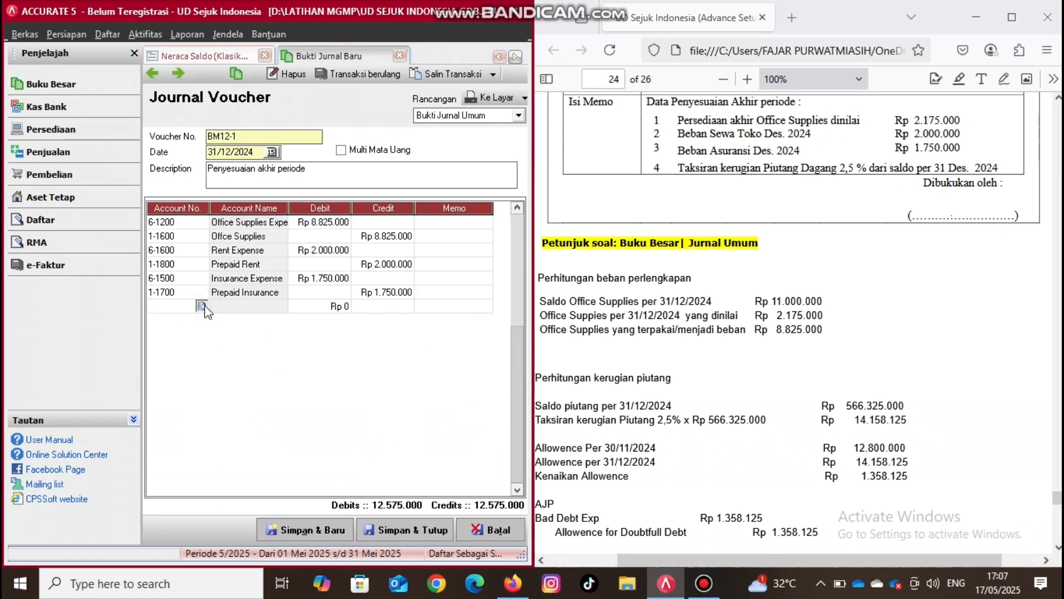
left_click(202, 305)
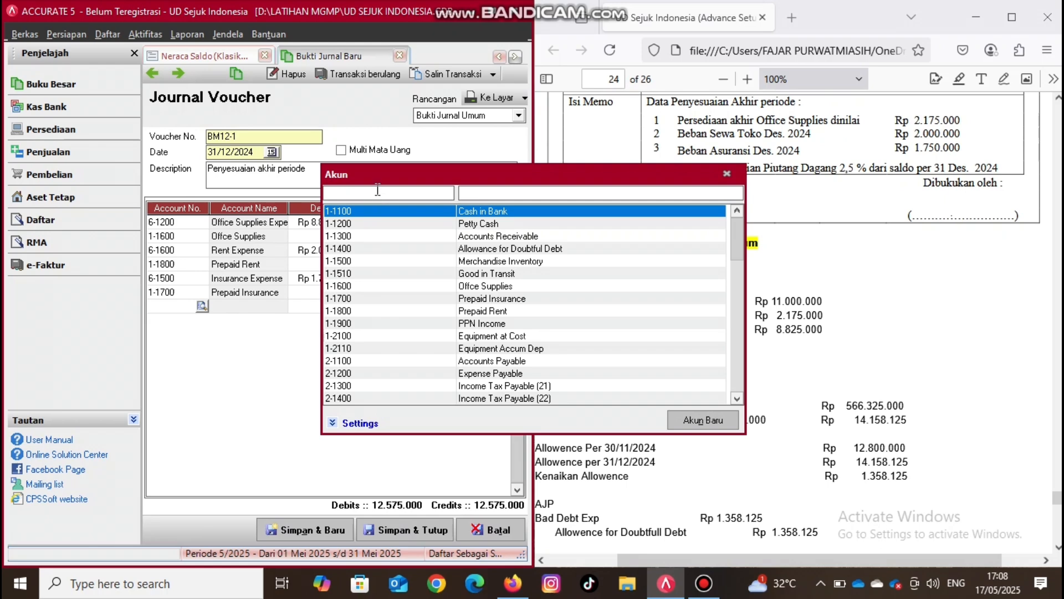
type("6")
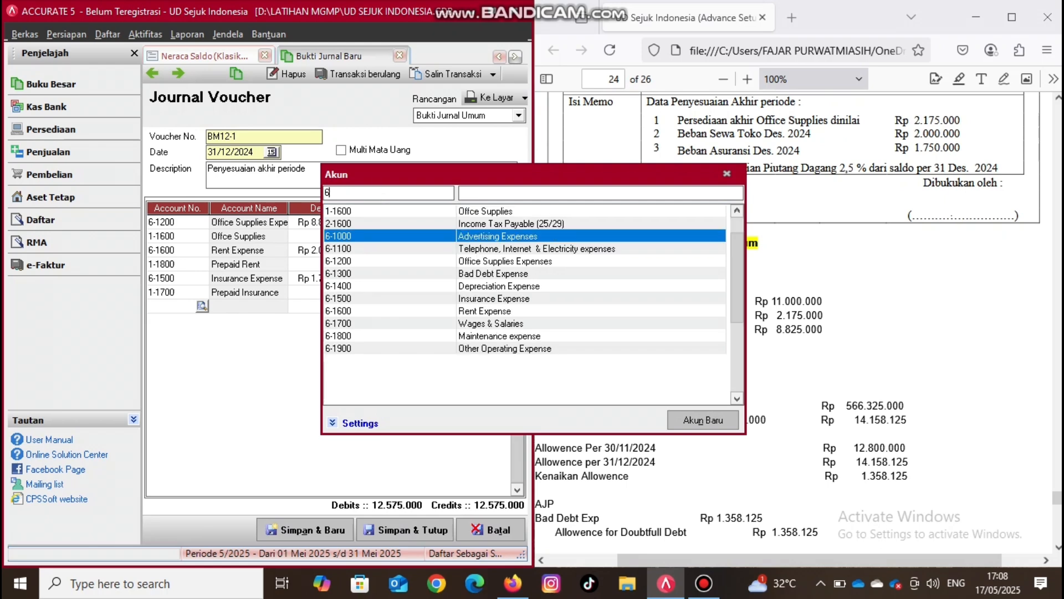
left_click(490, 274)
double_click(489, 274)
left_click(311, 309)
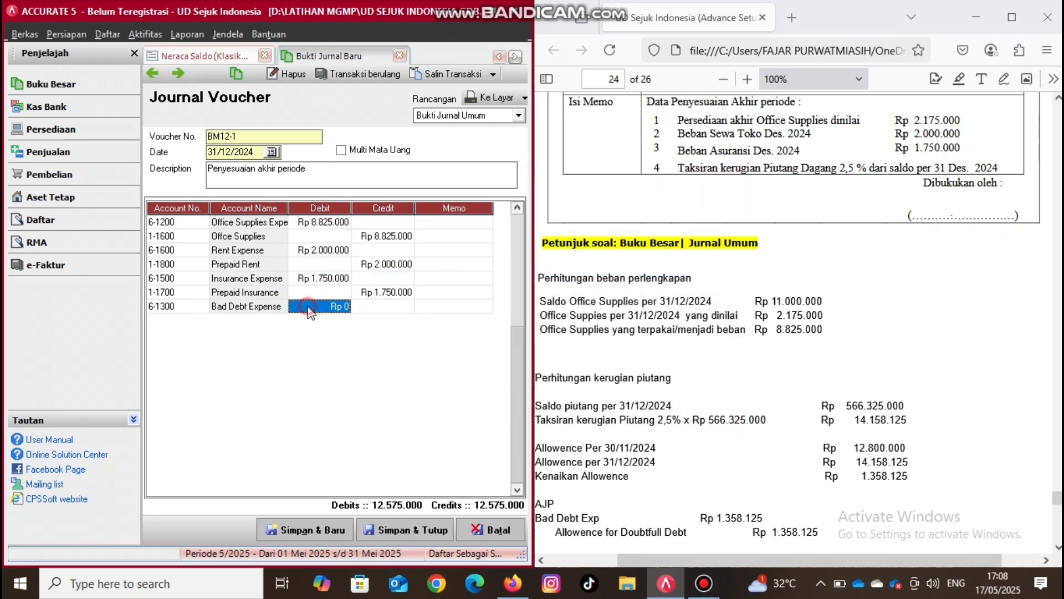
type("1")
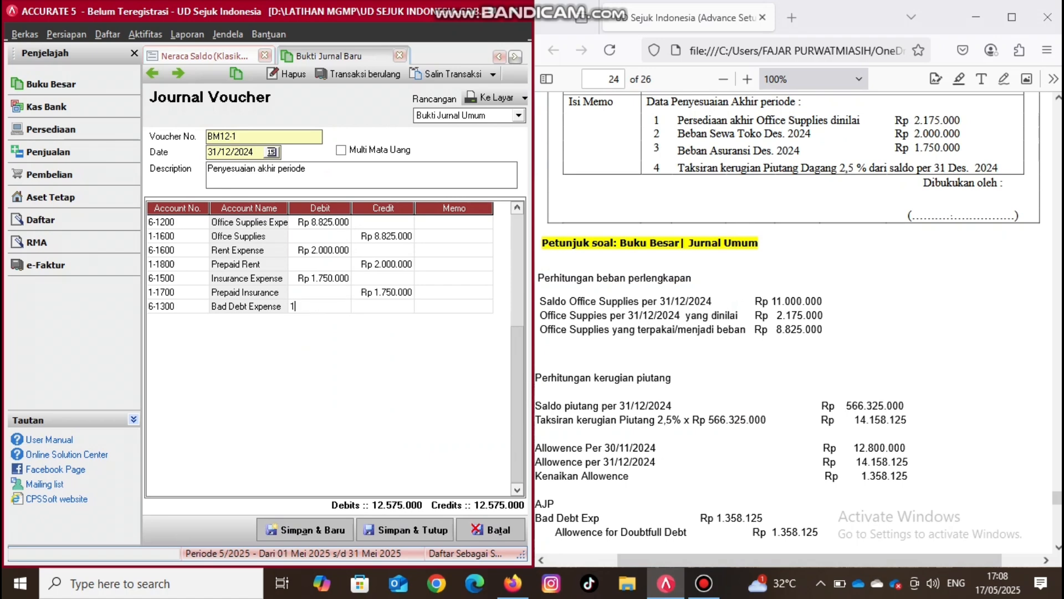
type("358125")
key("Return")
key("Return")
key("Return")
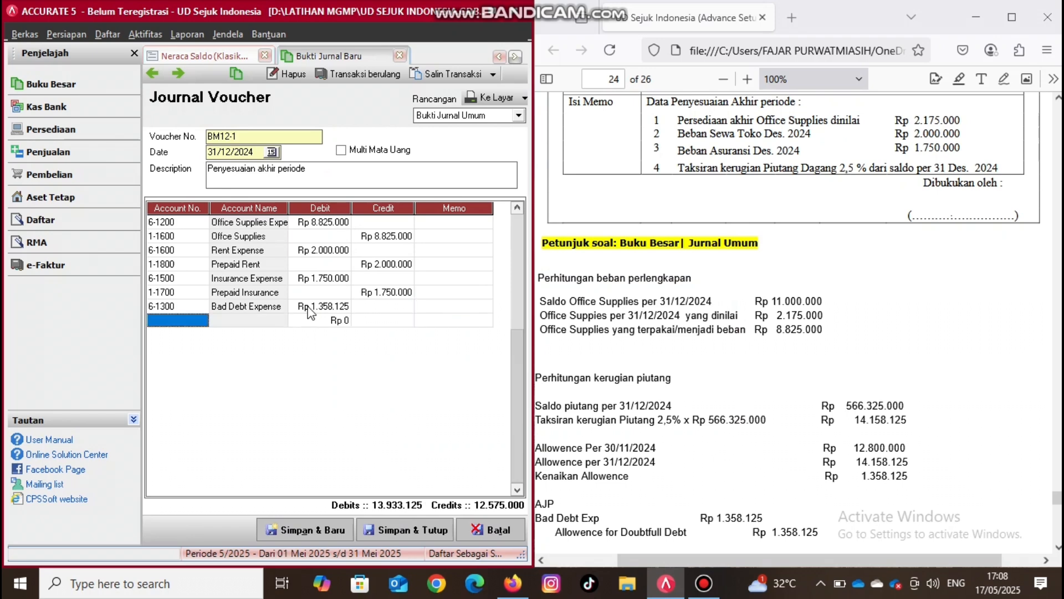
- Add the balancing line crediting Allowance for Doubtful Debt for Rp 1.358.125, and save the voucher to start a new one
left_click(202, 320)
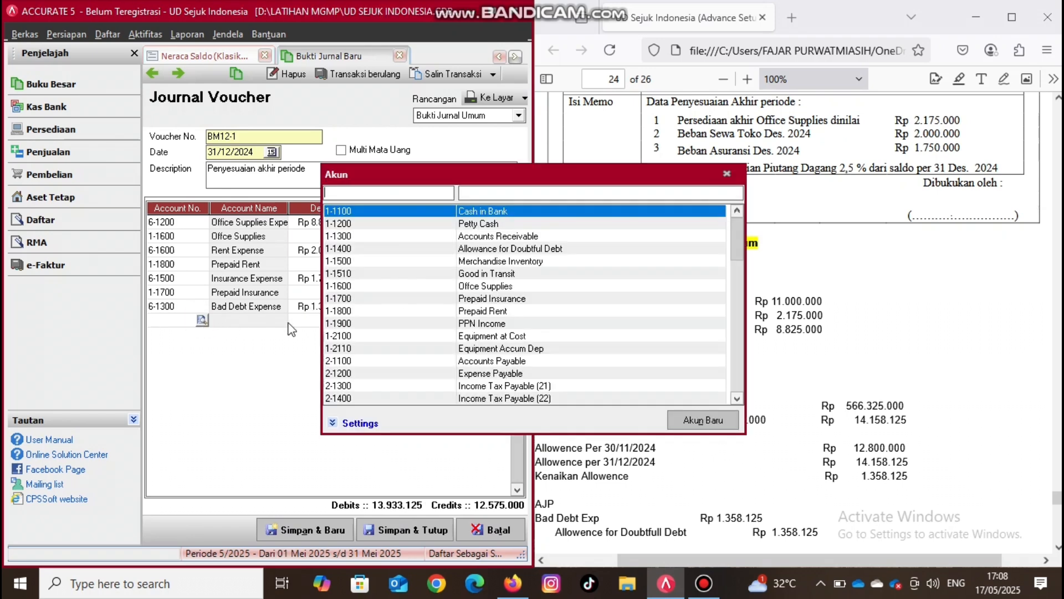
double_click(464, 250)
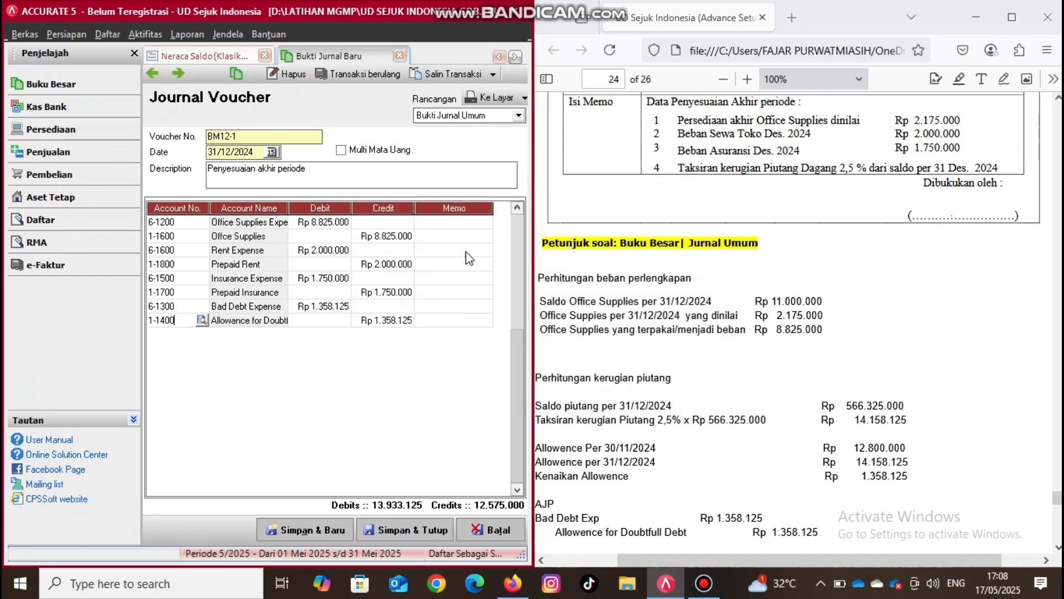
left_click(407, 323)
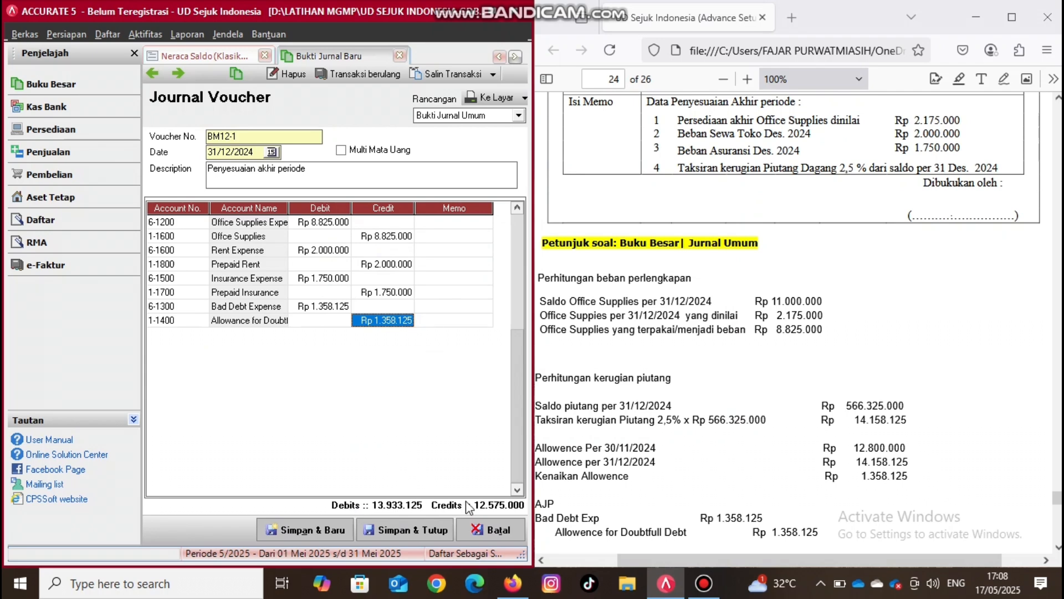
key("Tab")
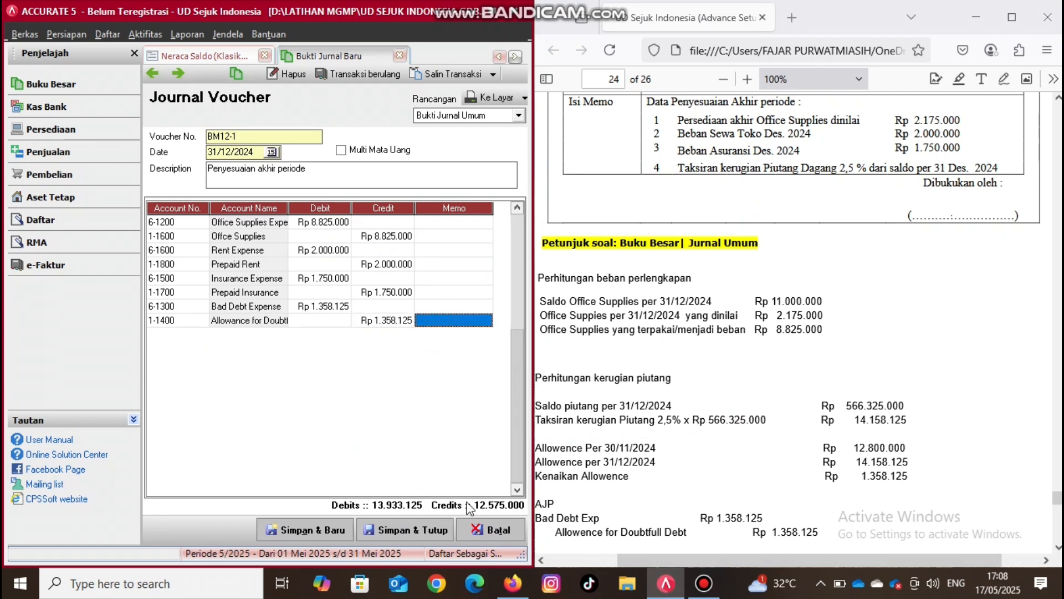
key("Tab")
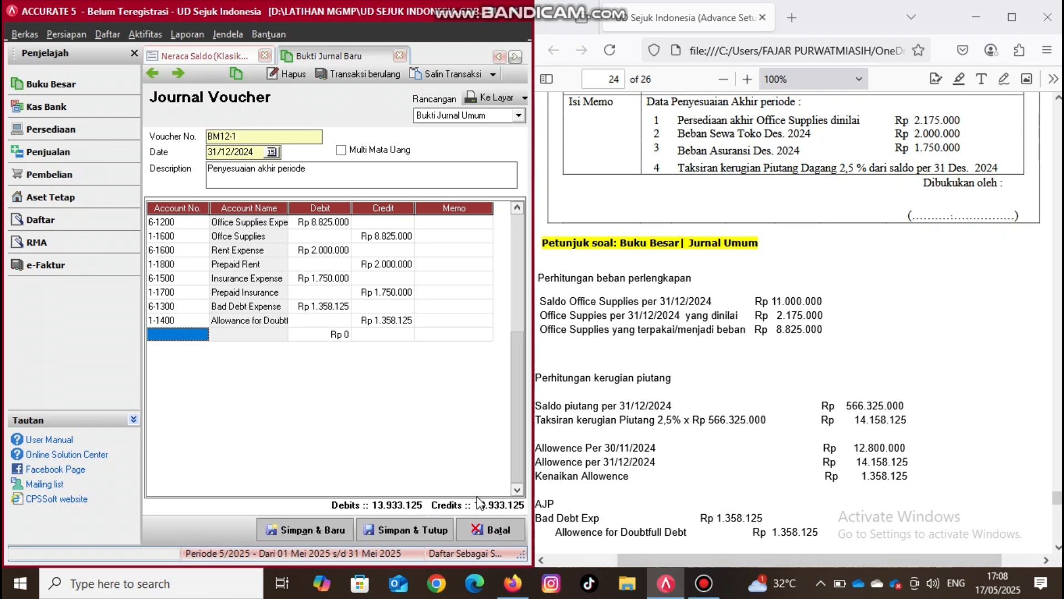
left_click(293, 532)
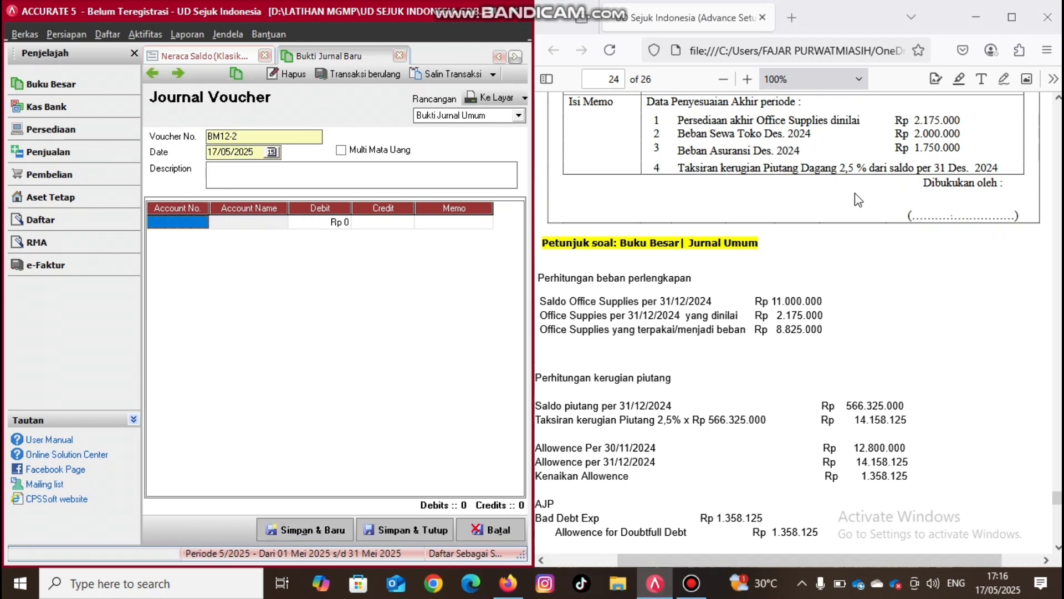
- Draw a freehand black initial over the "Dibukukan oleh" signature area of the BM12-1 memo in the PDF
left_click(940, 313)
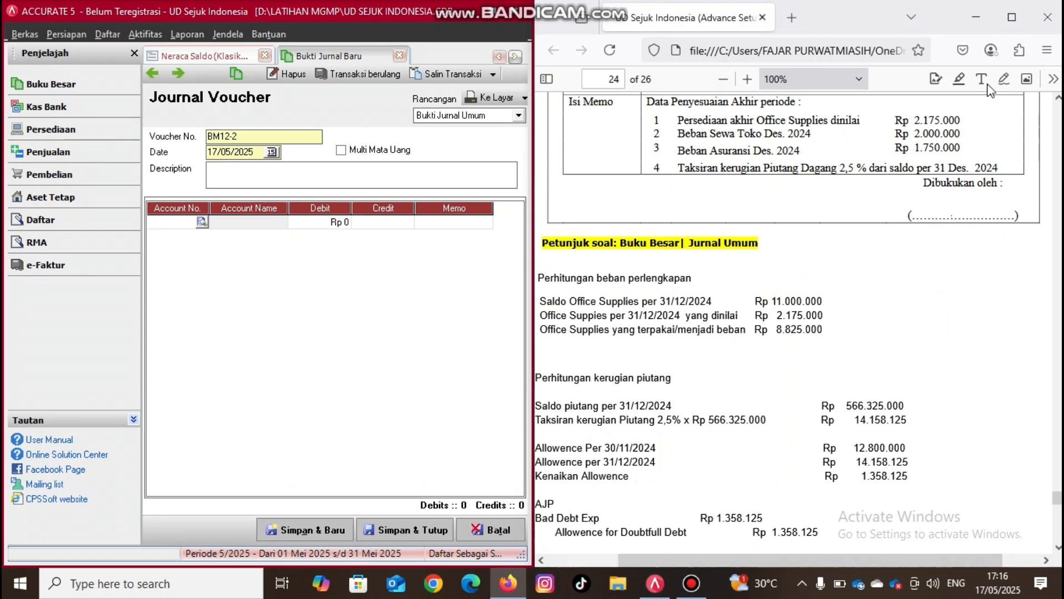
left_click(1004, 79)
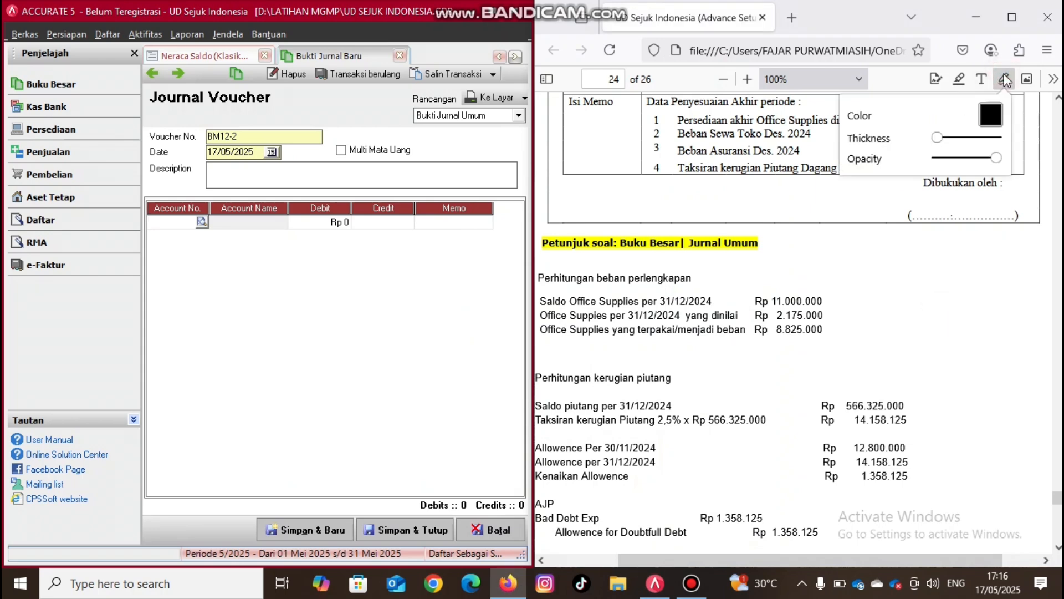
left_click(959, 221)
right_click(964, 180)
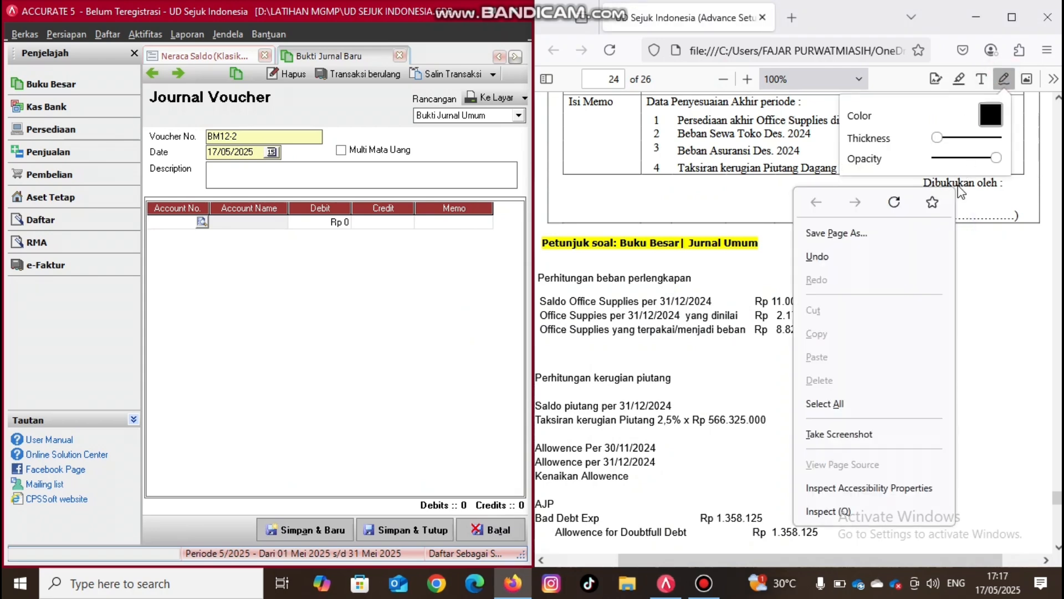
left_click(969, 225)
mouse_move(963, 218)
left_mouse_down()
mouse_move(973, 177)
mouse_move(980, 267)
mouse_move(979, 210)
left_mouse_up()
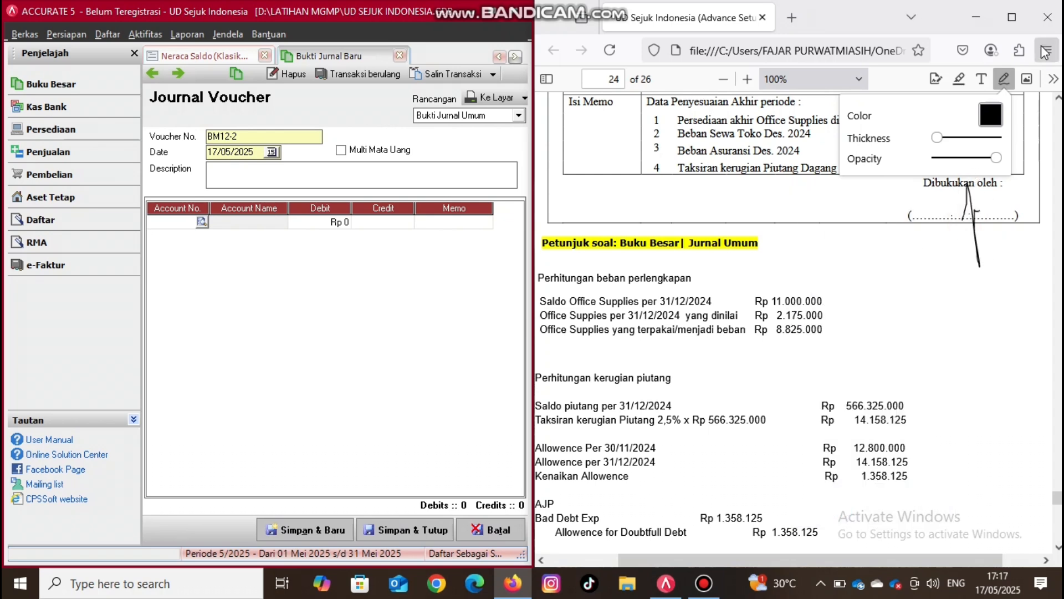
left_click(1004, 79)
left_click(987, 270)
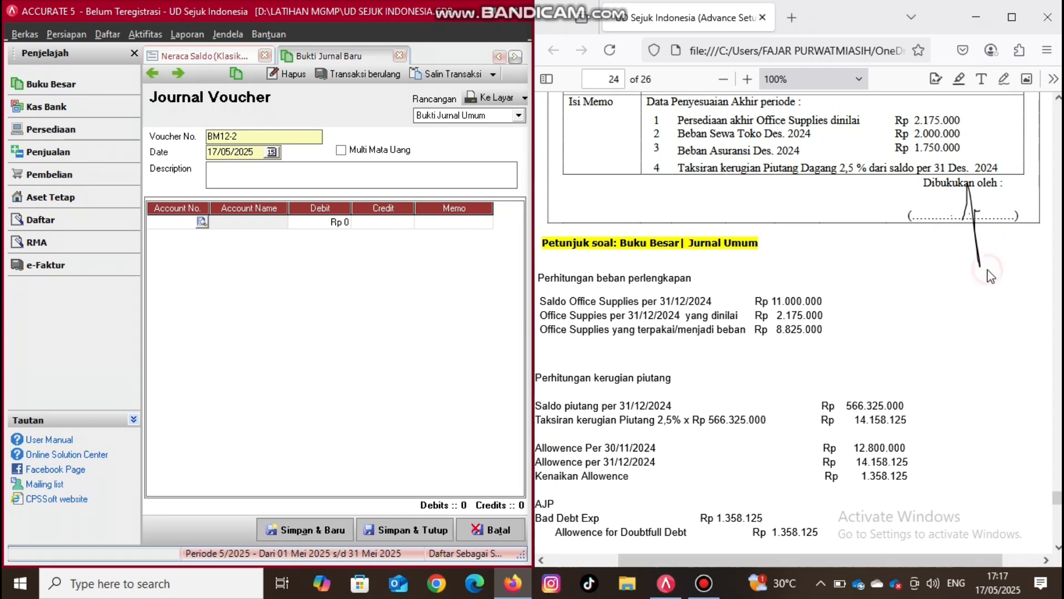
- Run the month-end process for December 2024 to post memo BM12-2's equipment depreciation, and show the Keseluruhan Jurnal report
scroll(990, 275, "down", 5)
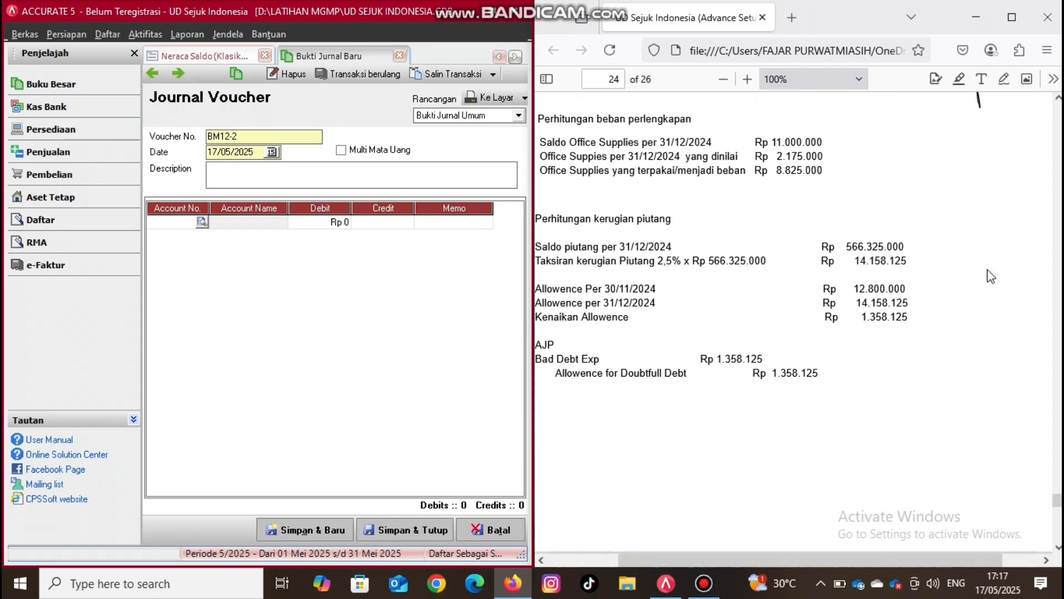
scroll(990, 276, "down", 15)
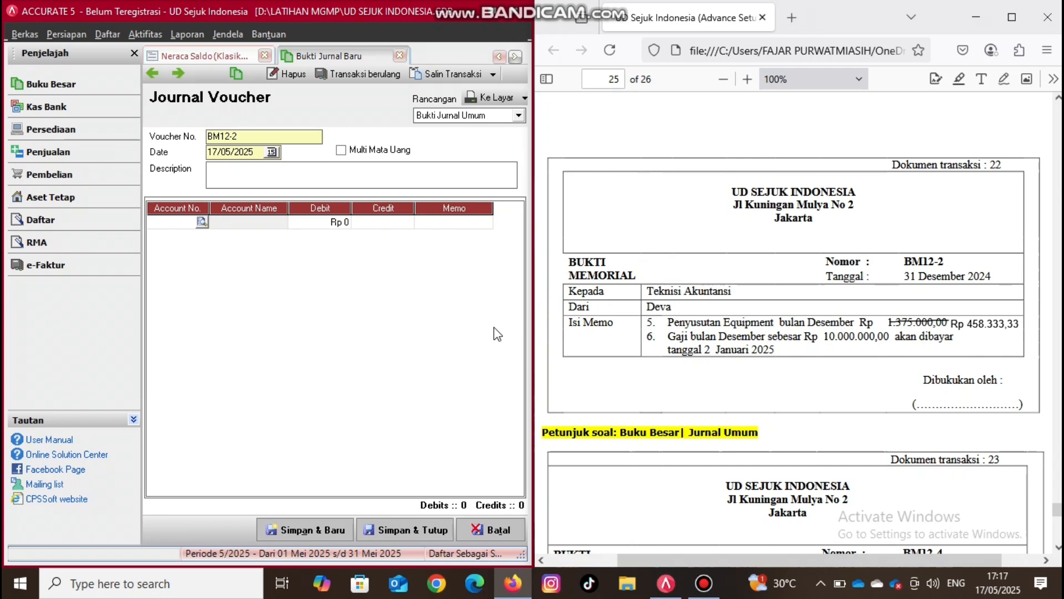
left_click(75, 84)
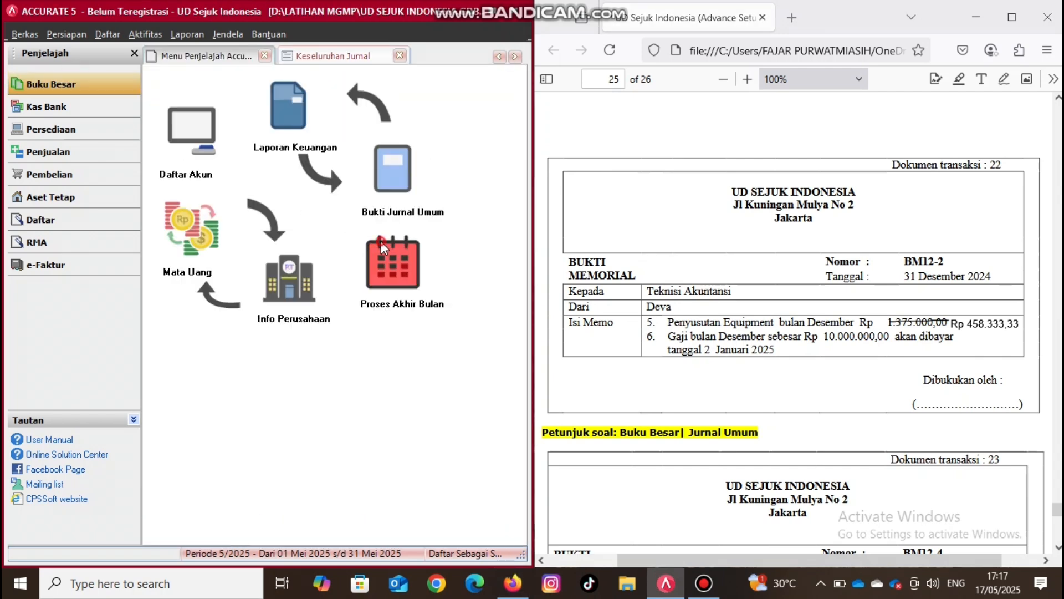
left_click(381, 244)
left_click(369, 200)
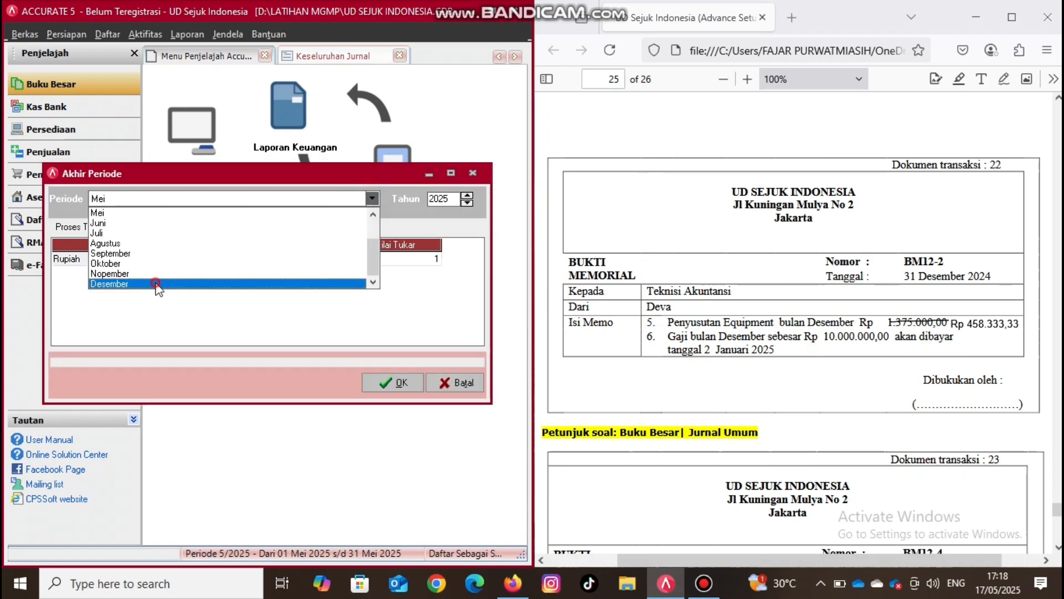
left_click(157, 283)
left_click(467, 203)
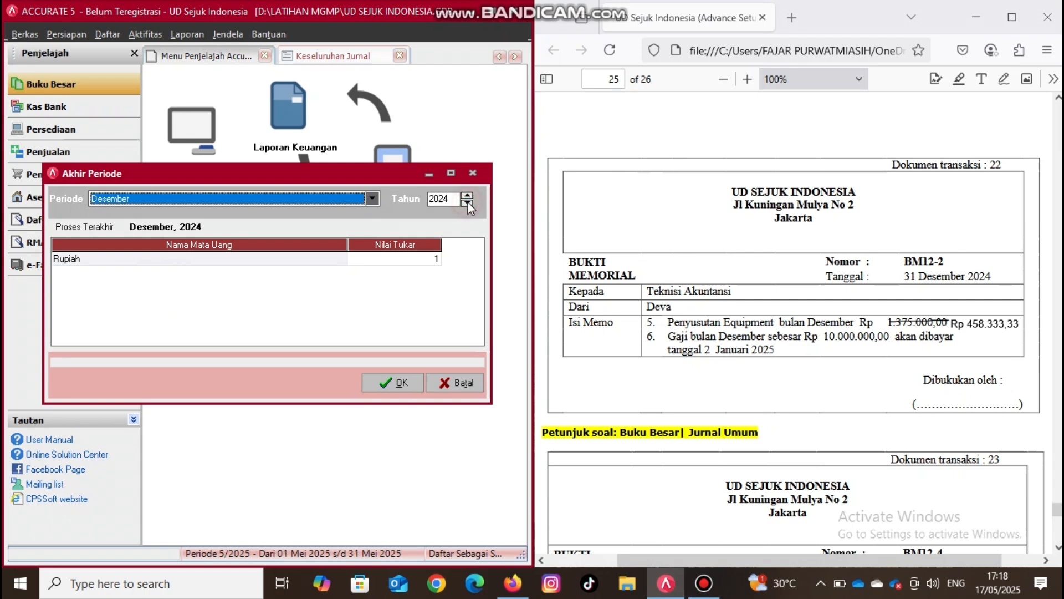
left_click(415, 381)
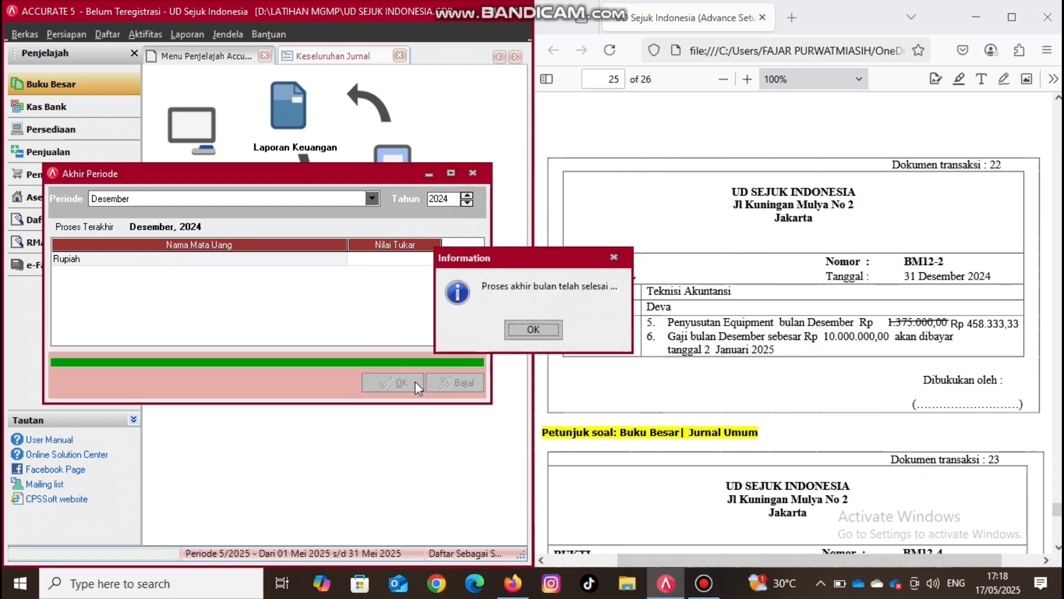
left_click(551, 335)
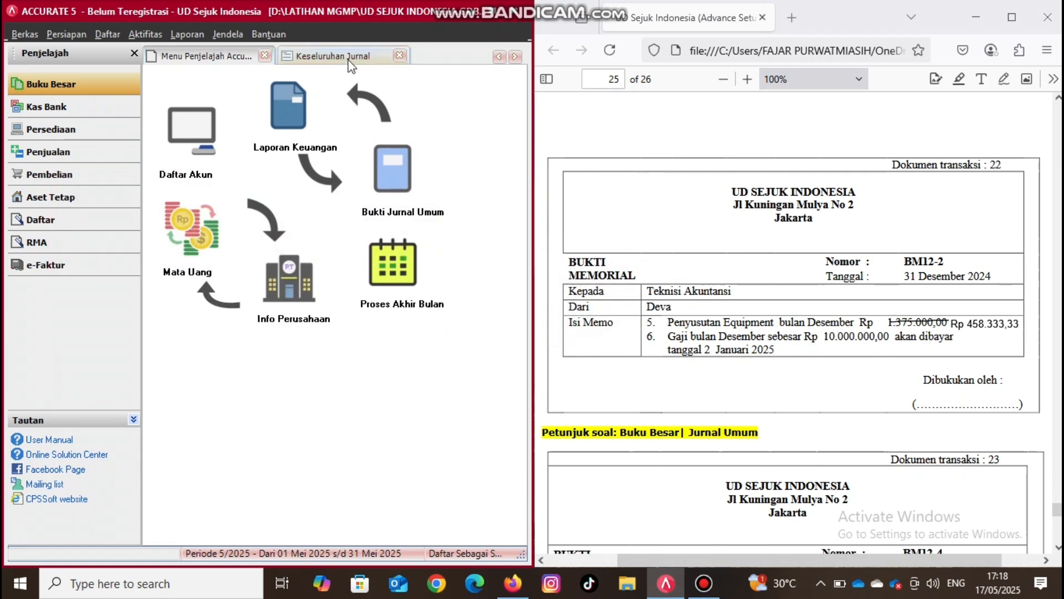
left_click(349, 59)
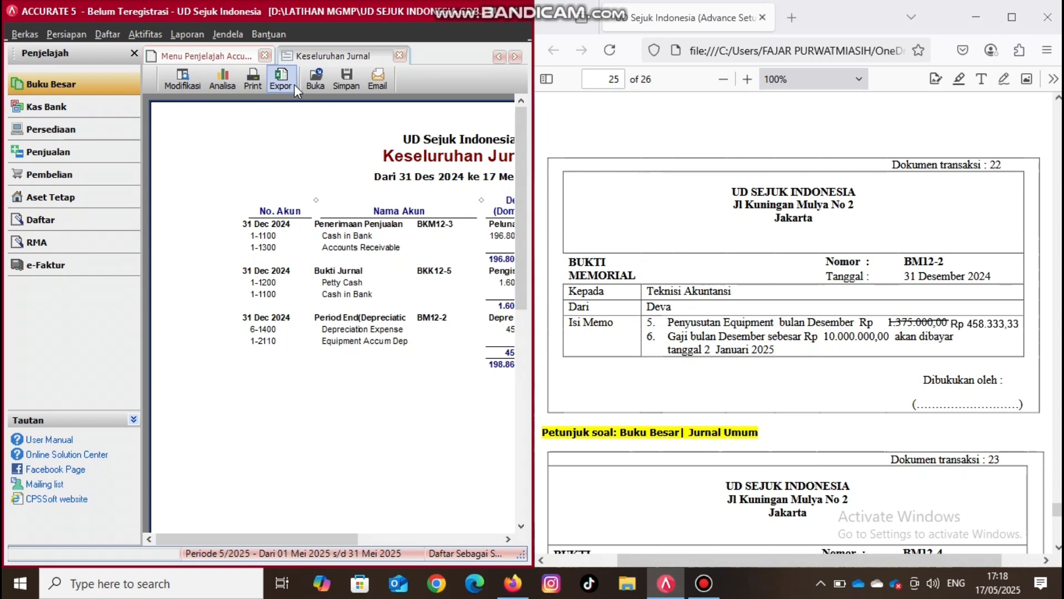
- Refresh the Keseluruhan Jurnal report and check the 31 Dec 2024 entries for BM12-1 and BM12-2, including their debit and credit amounts
double_click(495, 21)
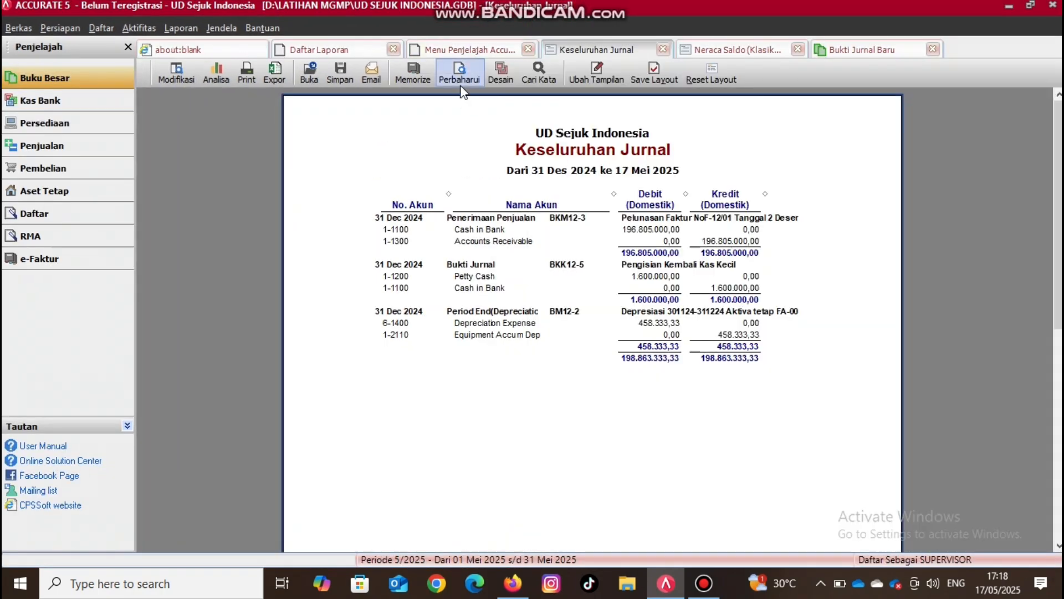
left_click(460, 88)
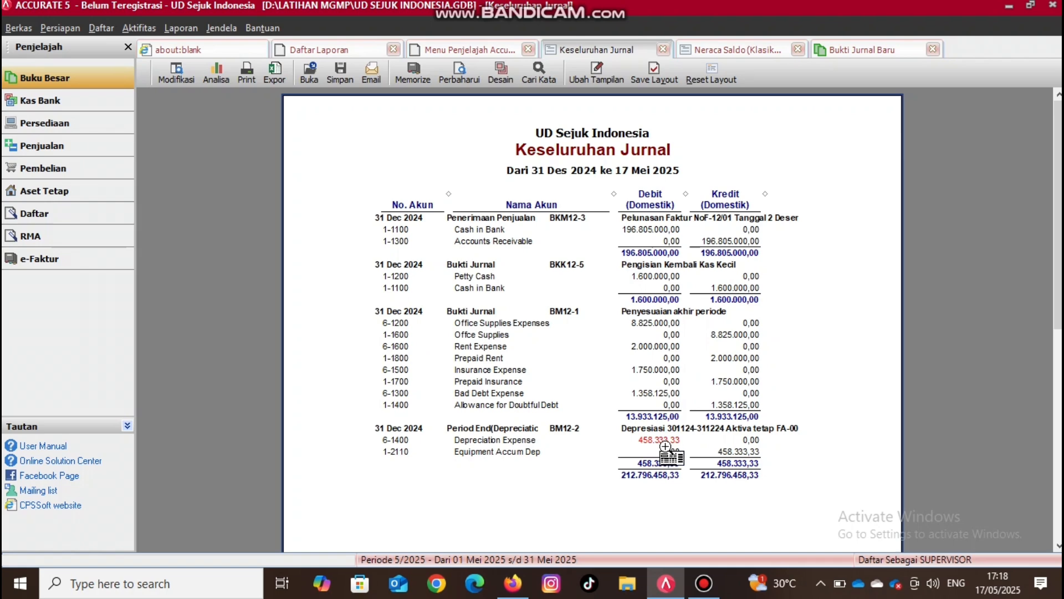
key("super+Left")
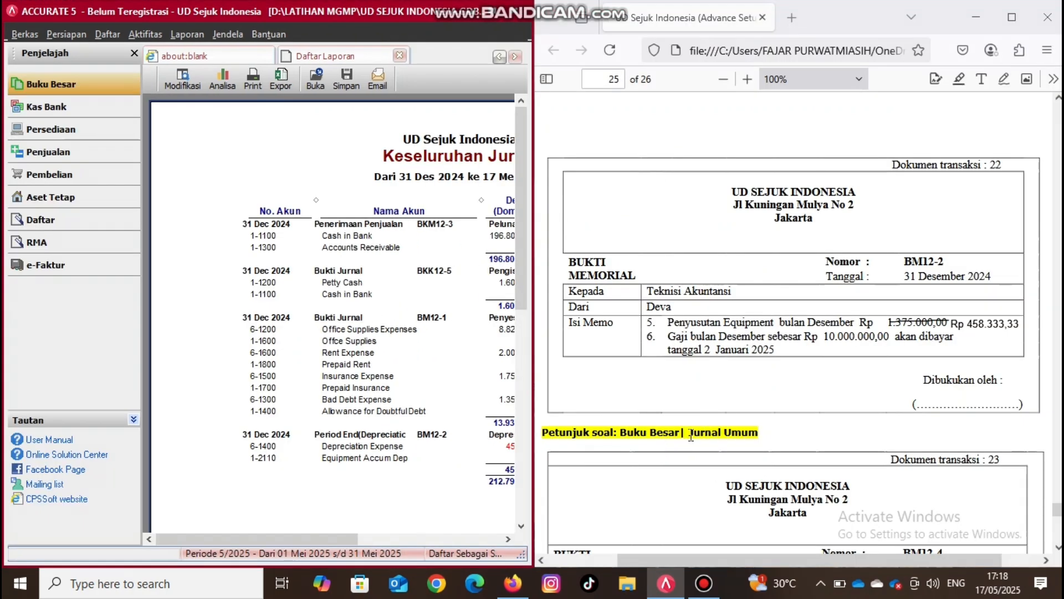
left_click(510, 538)
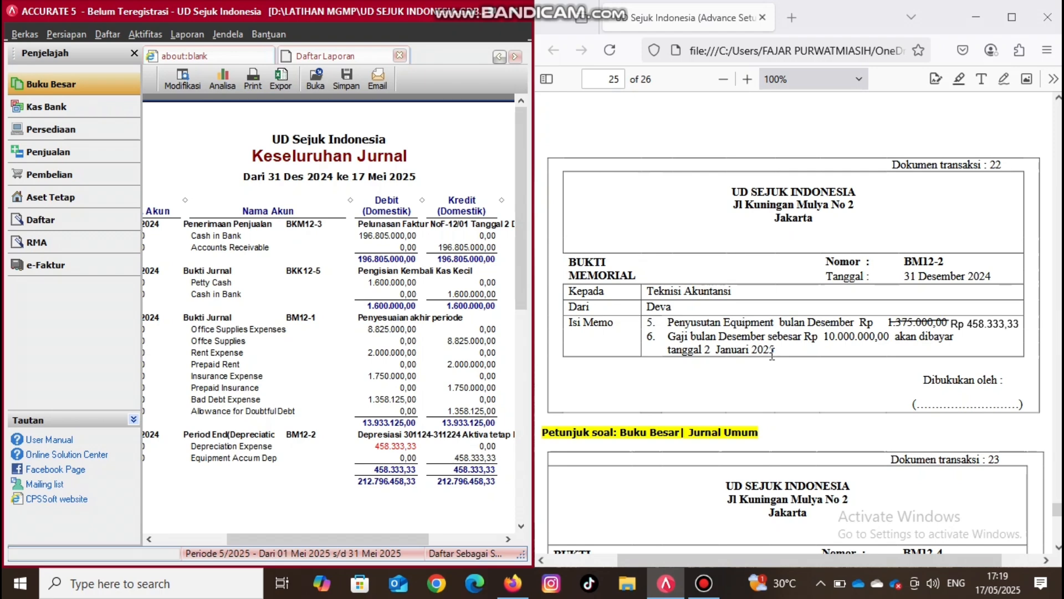
- Return to the open new journal voucher and set its voucher number to "BM12-2." with a trailing period
left_click(500, 54)
left_click(500, 54)
left_click(515, 57)
left_click(515, 57)
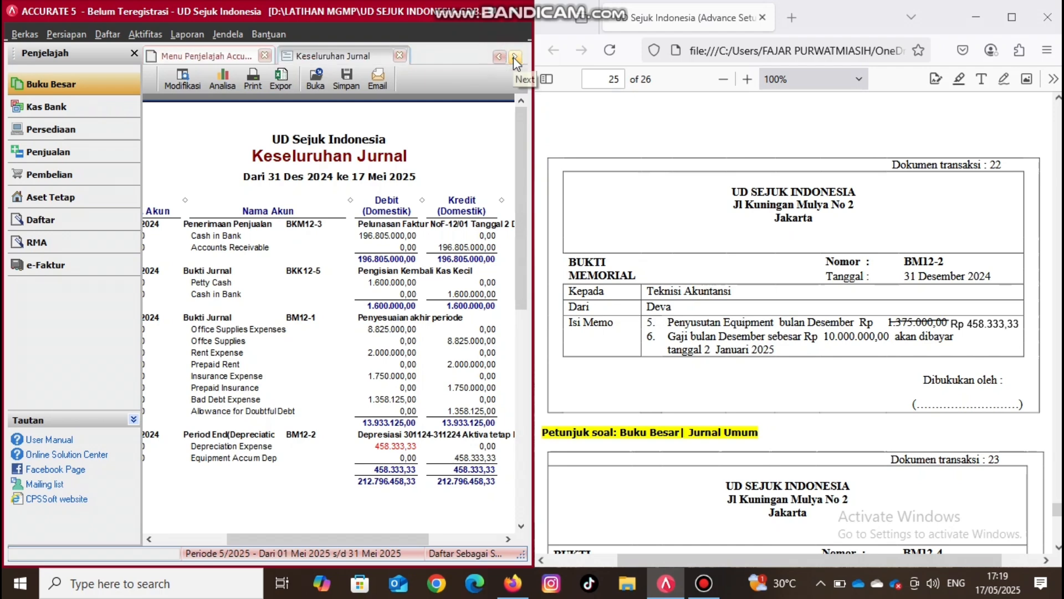
left_click(515, 57)
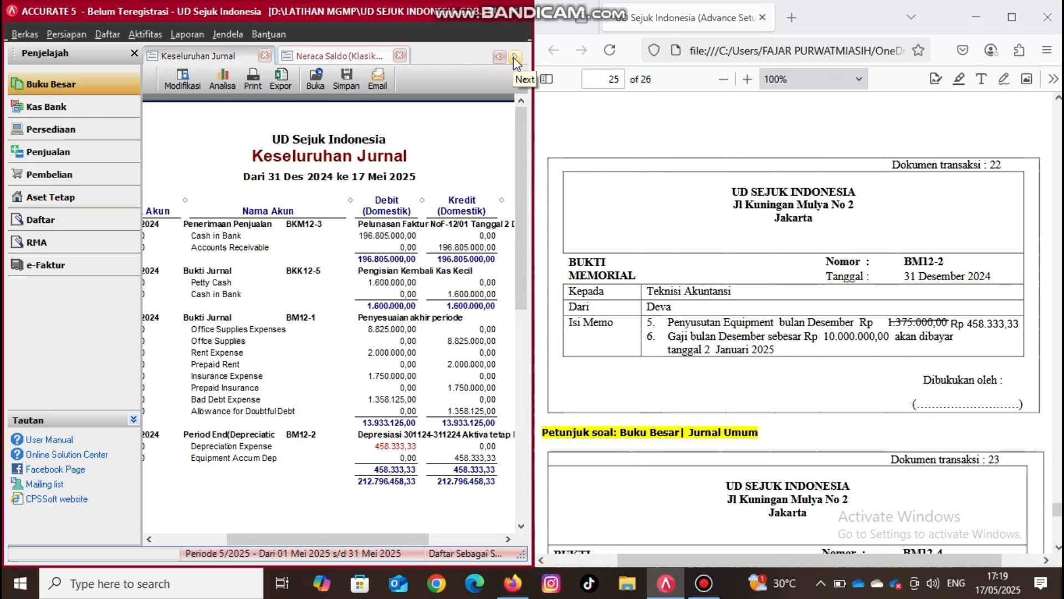
left_click(515, 57)
left_click(328, 56)
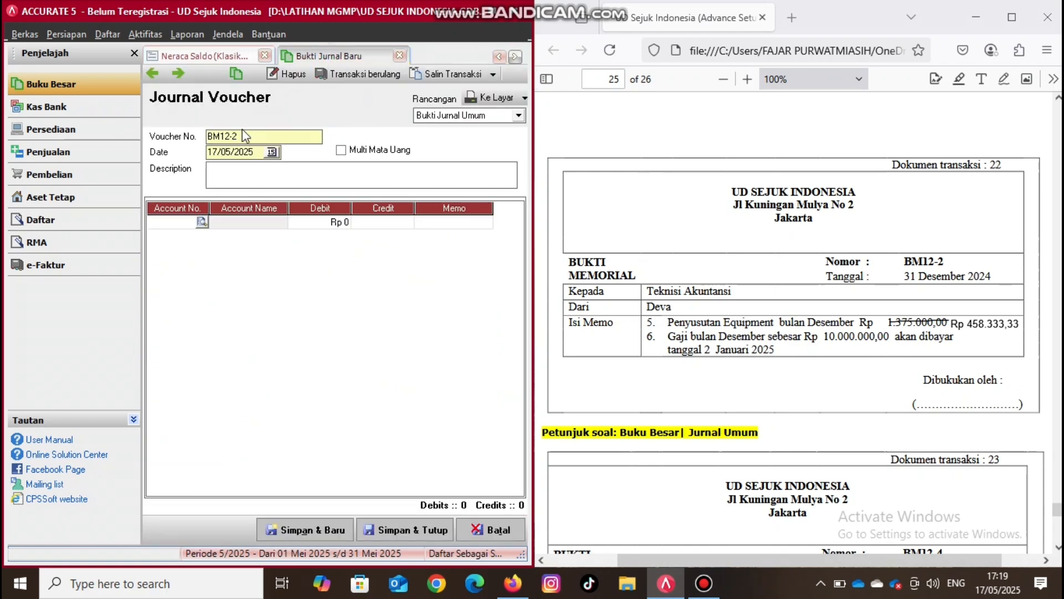
left_click(239, 137)
type(".")
- Set the journal voucher's date to 31/12/2024
left_click(261, 151)
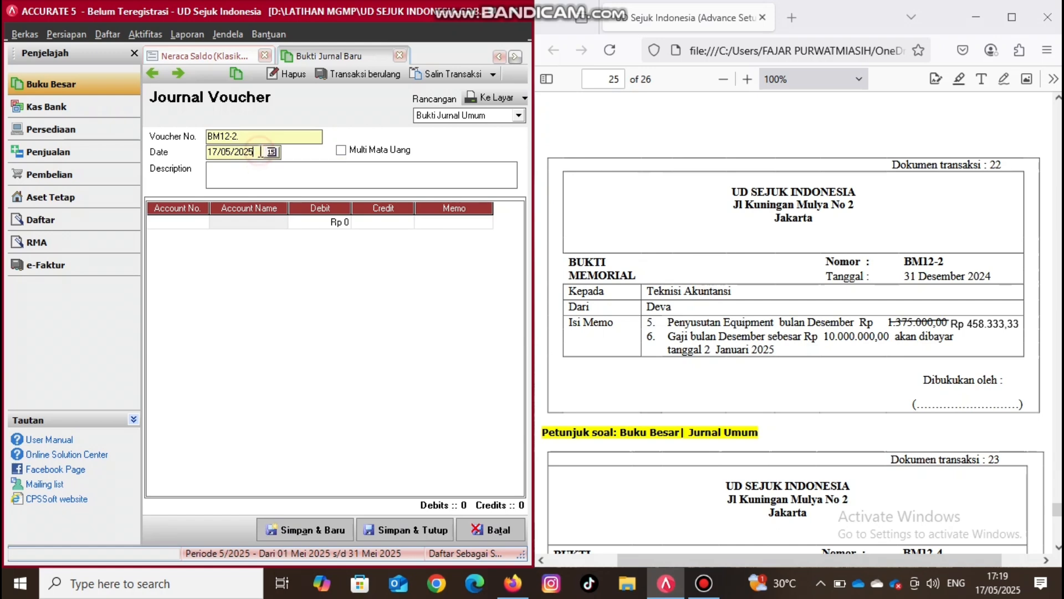
key("BackSpace")
key("BackSpace")
key("BackSpace")
key("BackSpace")
key("BackSpace")
key("BackSpace")
key("BackSpace")
type("31/12/2024")
- Enter "Penyesuaian beban yang harus dibayar" as the journal voucher's description
left_click(228, 177)
type("pENYESU")
key("BackSpace")
key("BackSpace")
key("BackSpace")
key("BackSpace")
key("BackSpace")
key("BackSpace")
key("BackSpace")
type("p")
key("BackSpace")
type("Penyesuaian ")
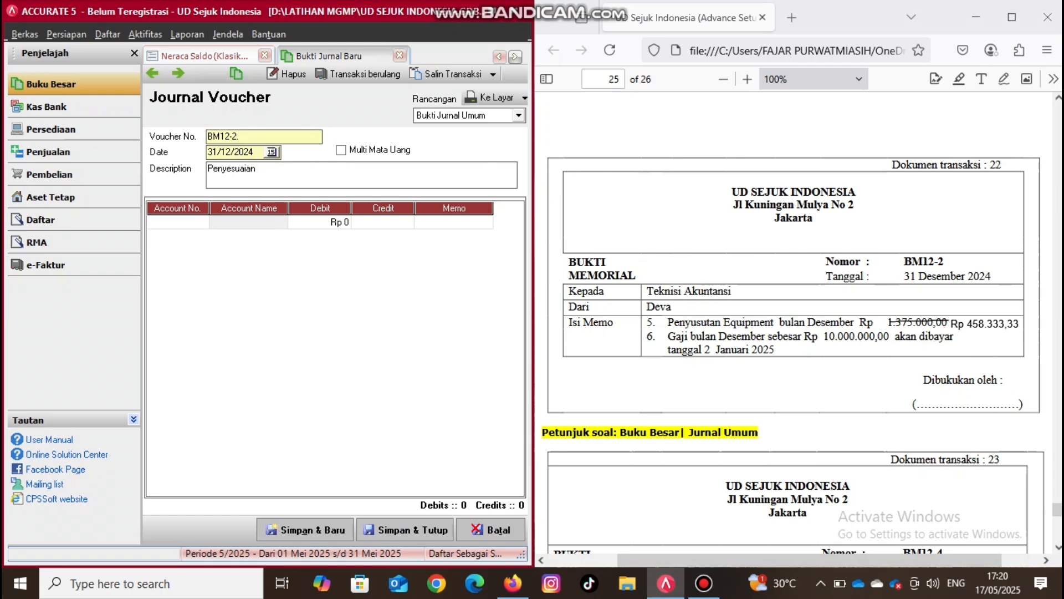
type("beban yang harus dibayar")
- Add a journal line debiting account 6-1700 Wages & Salaries for Rp 10.000.000
left_click(183, 222)
left_click(202, 222)
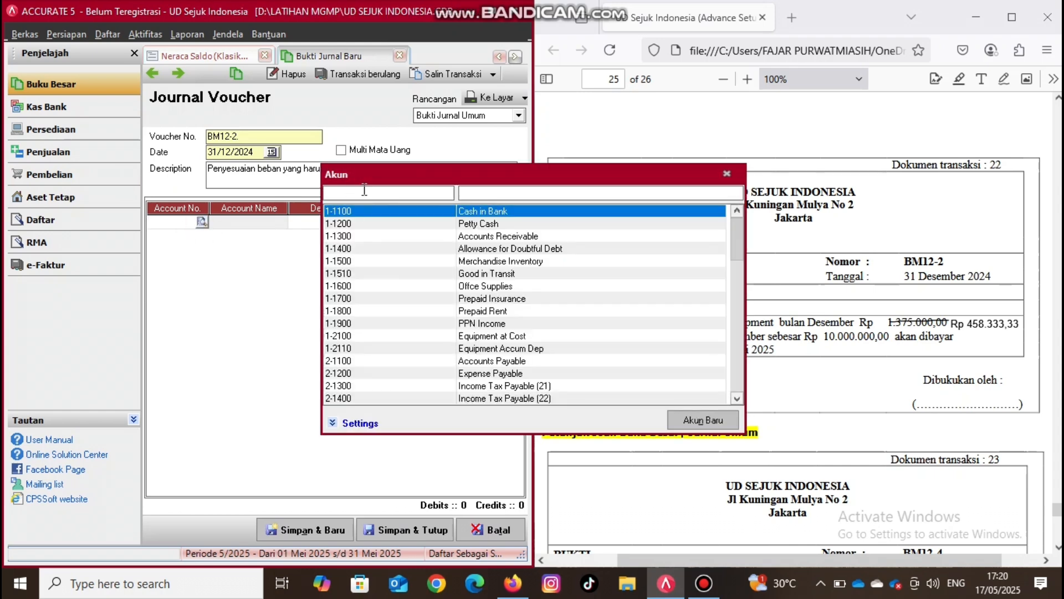
type("6")
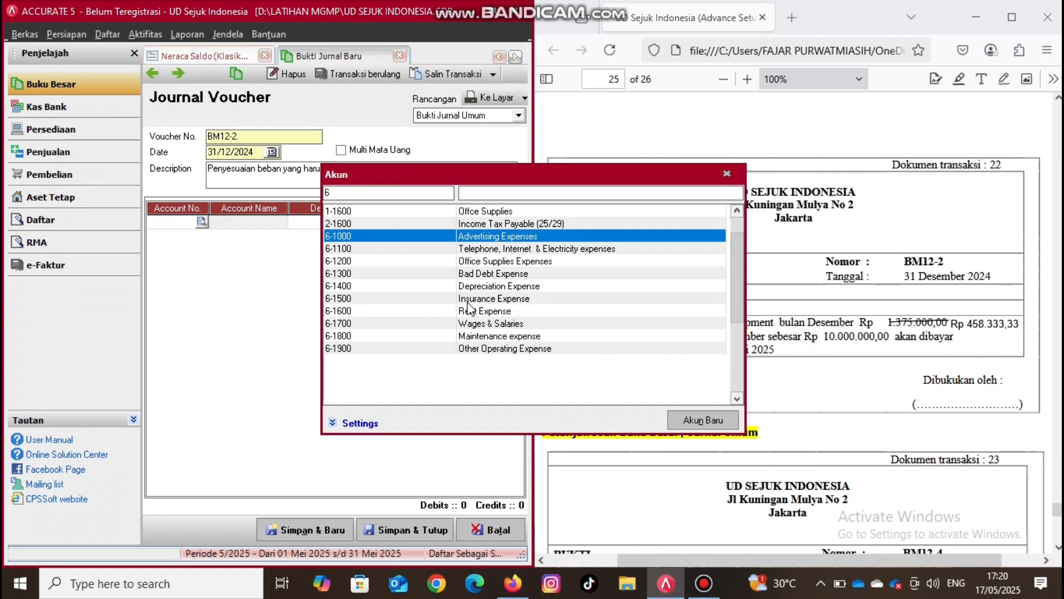
double_click(486, 324)
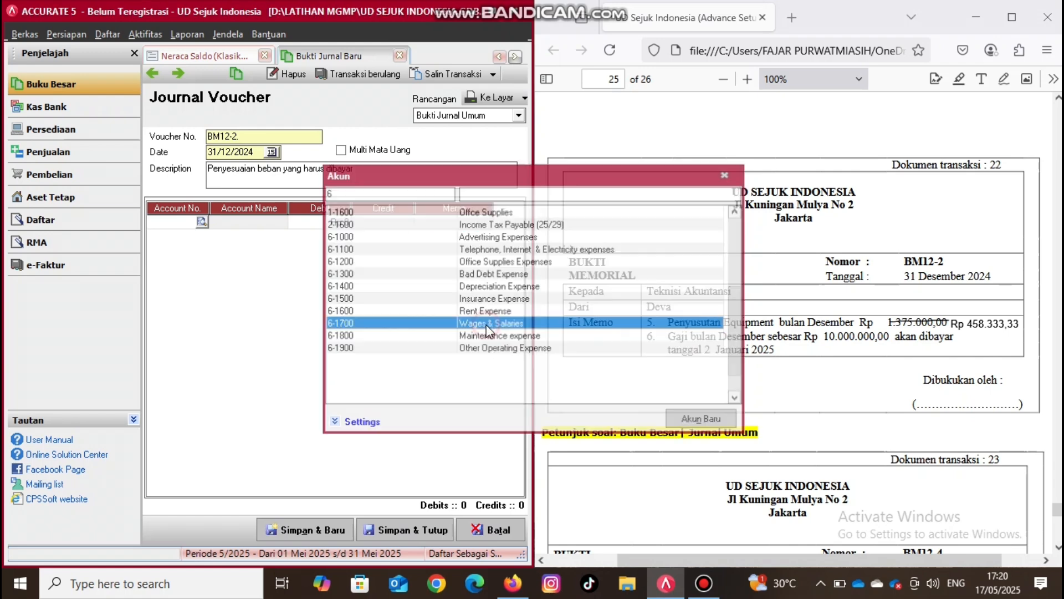
left_click(337, 224)
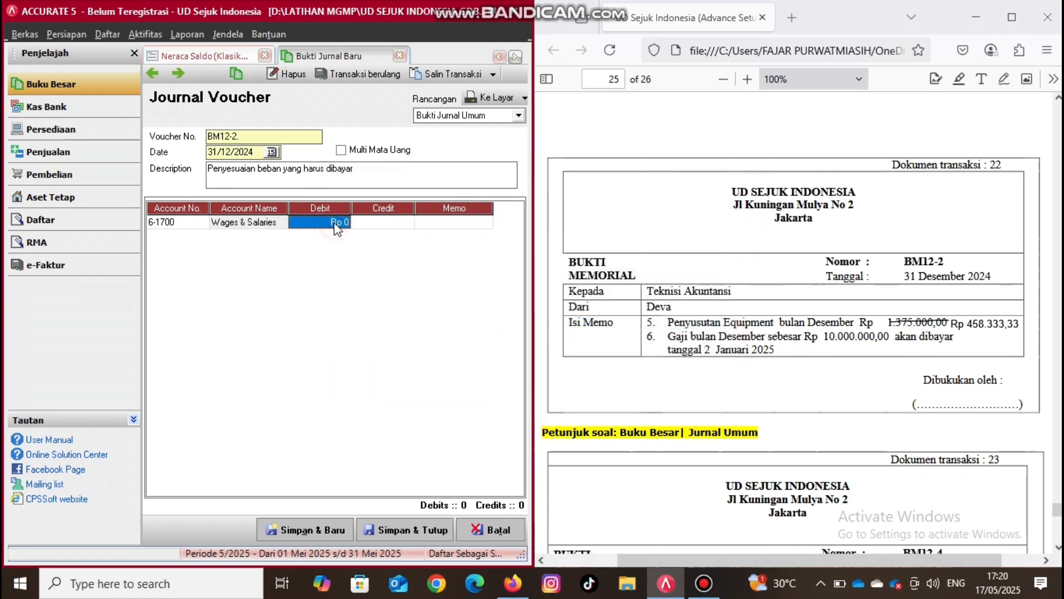
type("10000000")
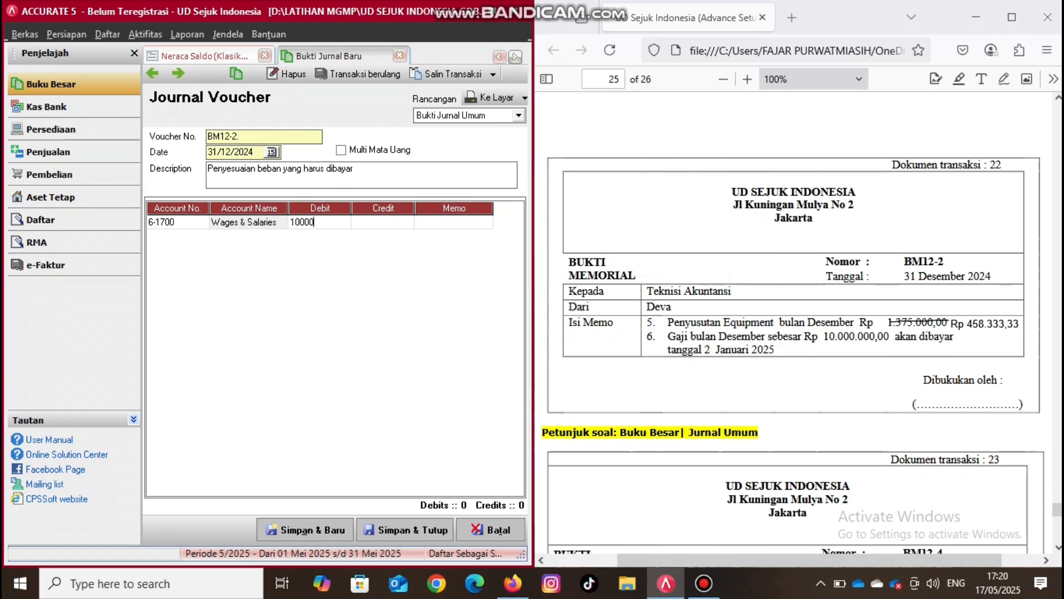
key("Tab")
key("Tab")
key("Tab")
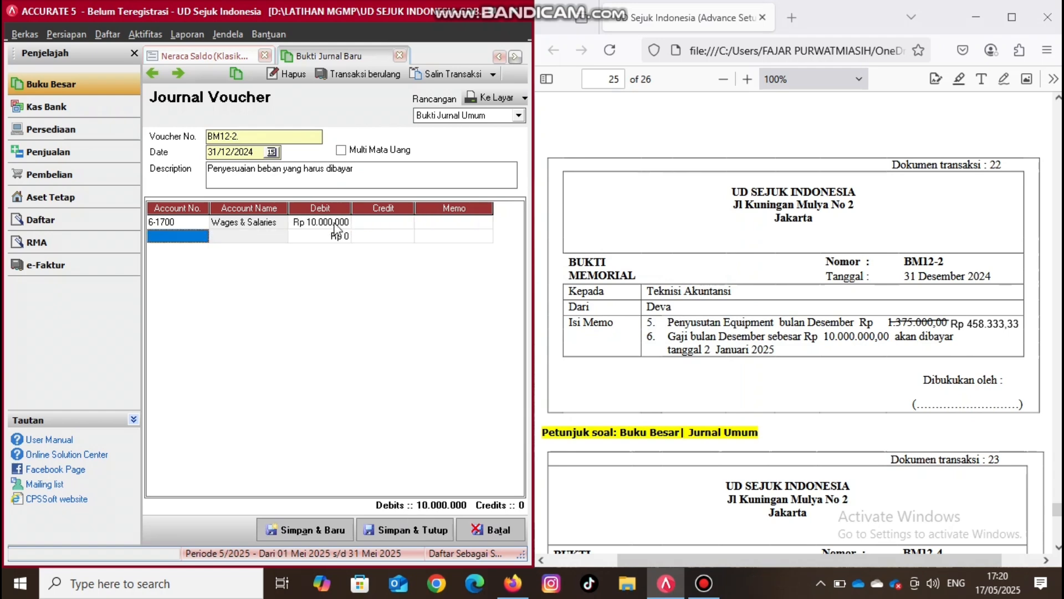
- Add the balancing line crediting account 2-1200 Expense Payable for Rp 10.000.000, and save the voucher to start a new one
left_click(201, 237)
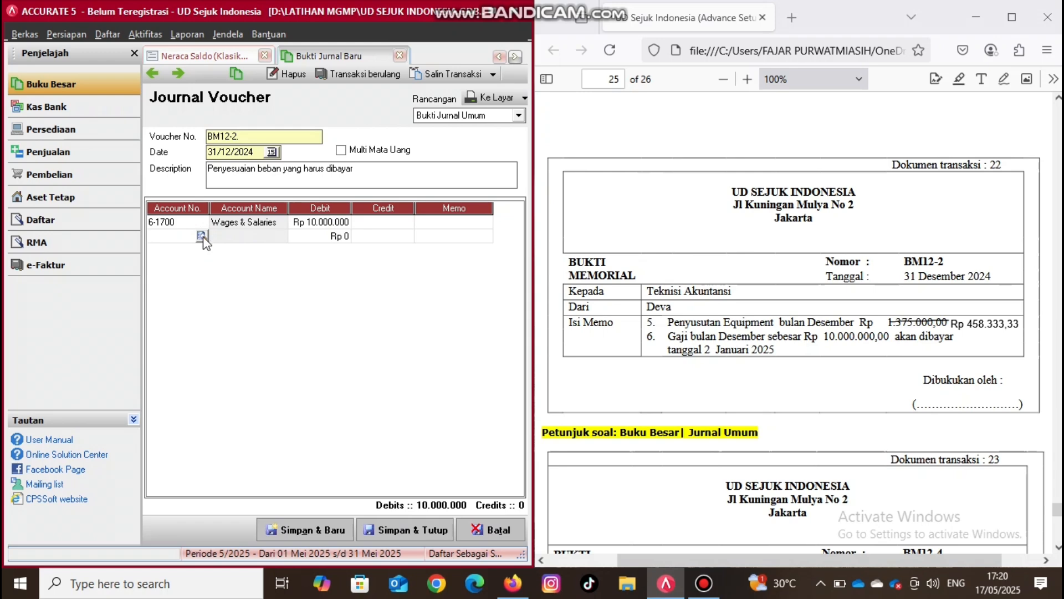
left_click(201, 237)
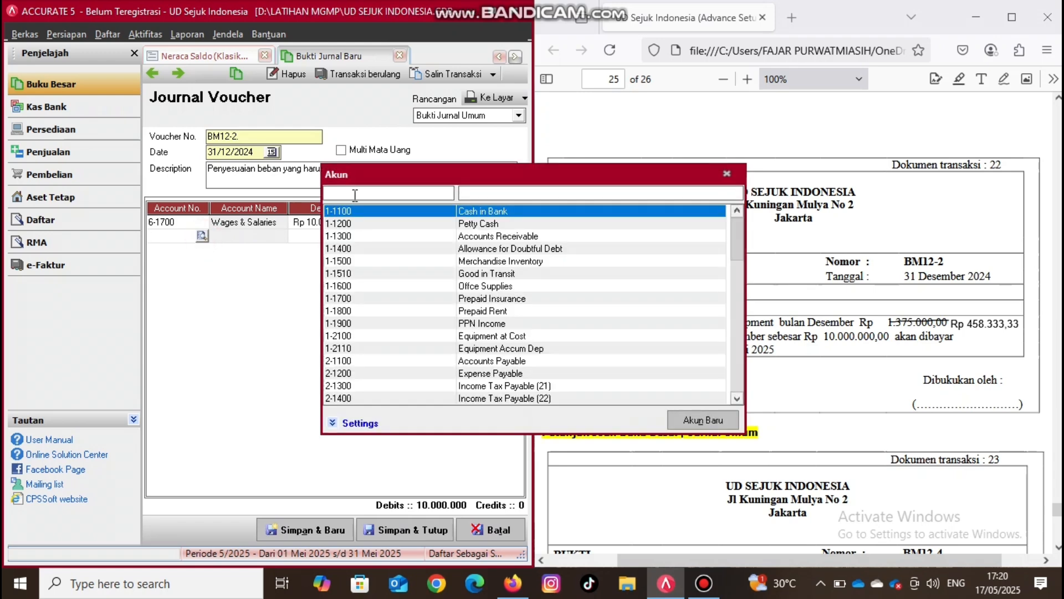
type("2")
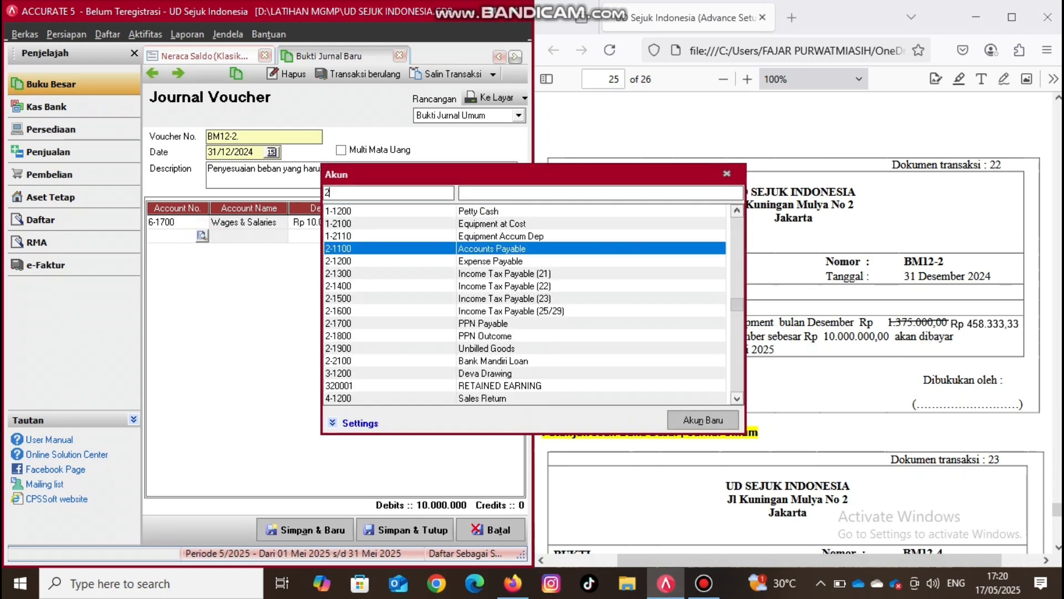
double_click(518, 261)
left_click(472, 239)
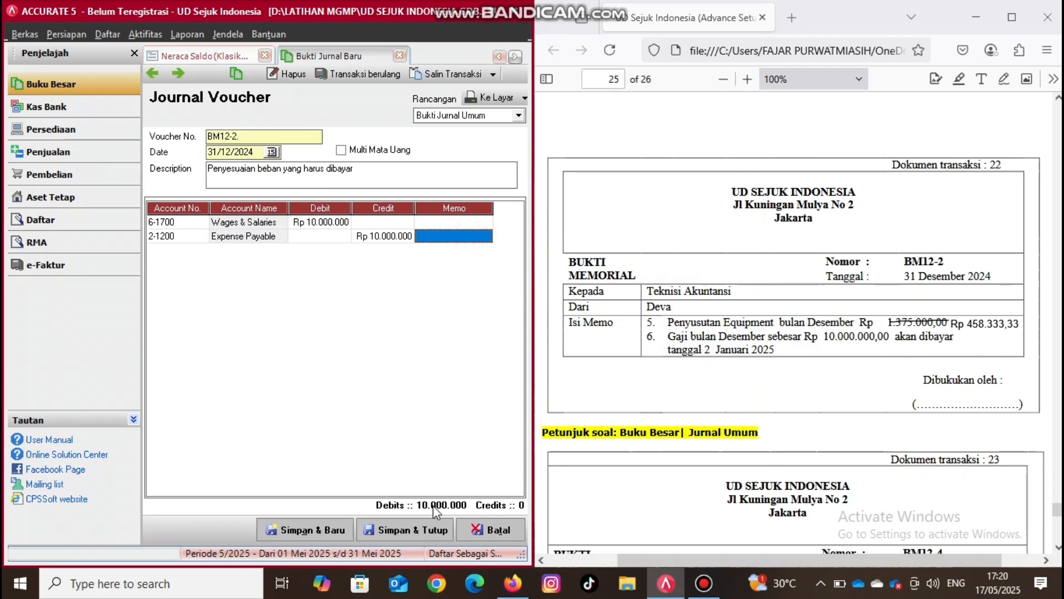
key("Return")
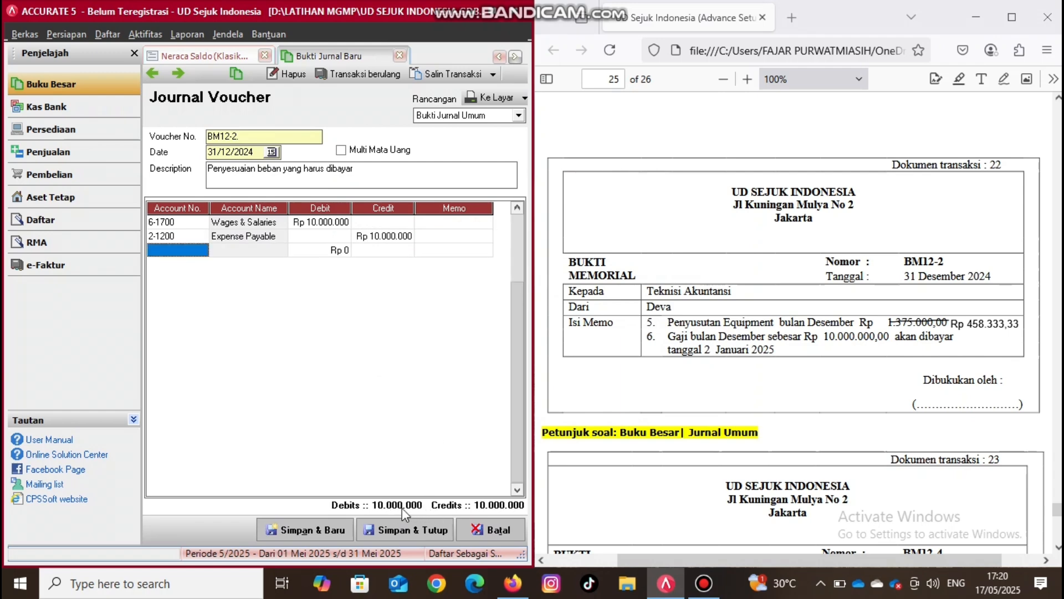
left_click(335, 531)
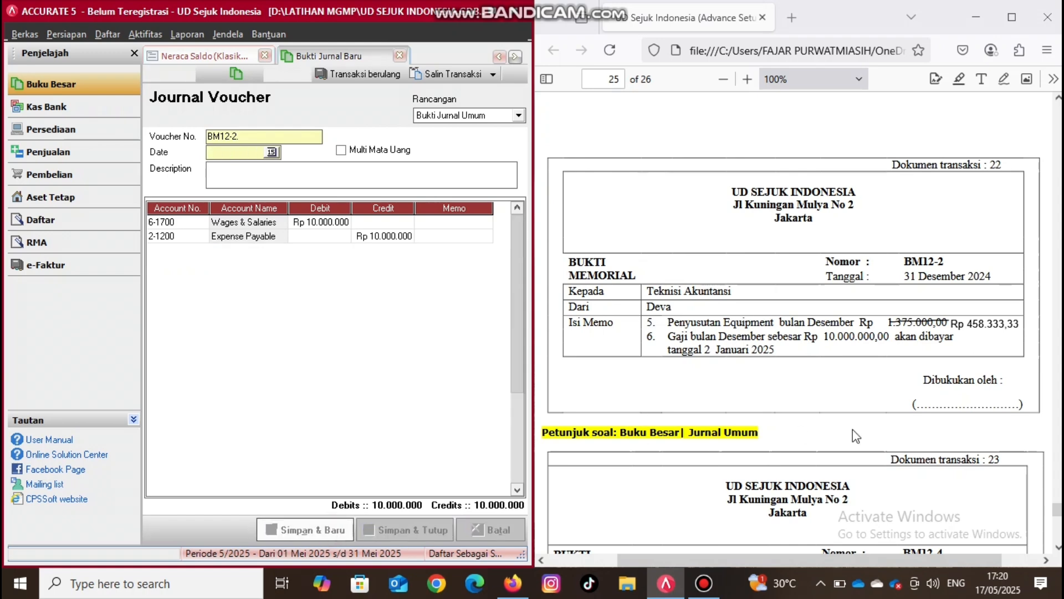
- Draw a freehand black initial over the "Dibukukan oleh" signature area of the BM12-2 memo in the PDF
left_click(1004, 81)
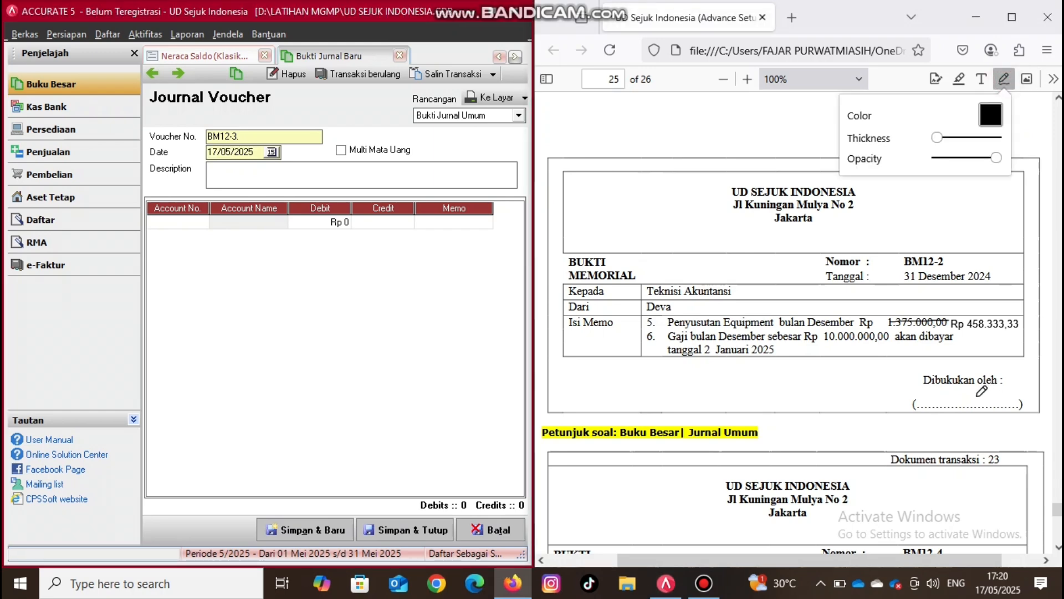
mouse_move(970, 399)
left_mouse_down()
mouse_move(964, 420)
mouse_move(968, 371)
mouse_move(983, 388)
left_mouse_up()
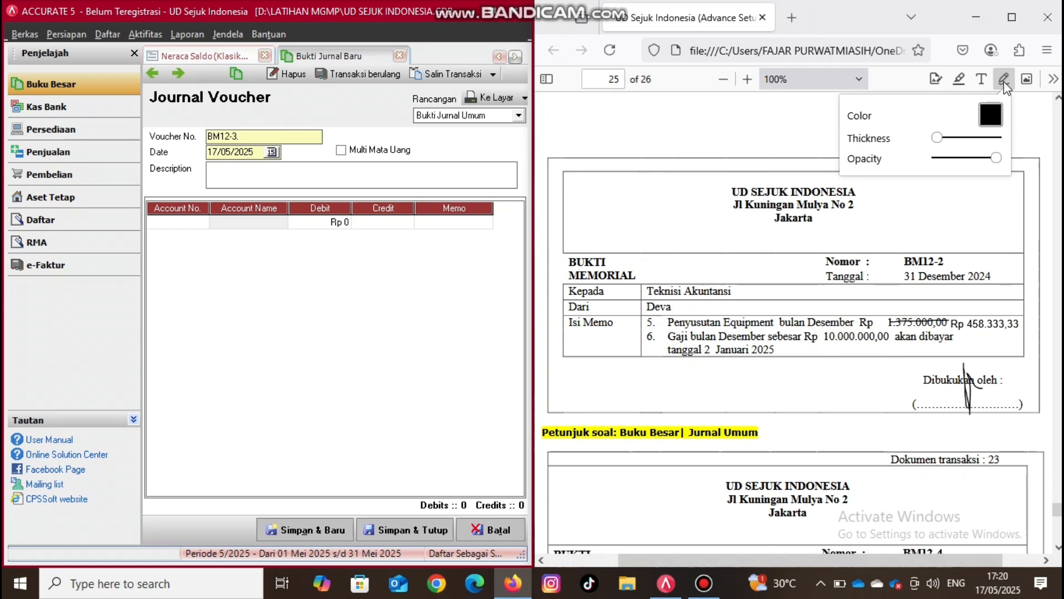
left_click(1004, 84)
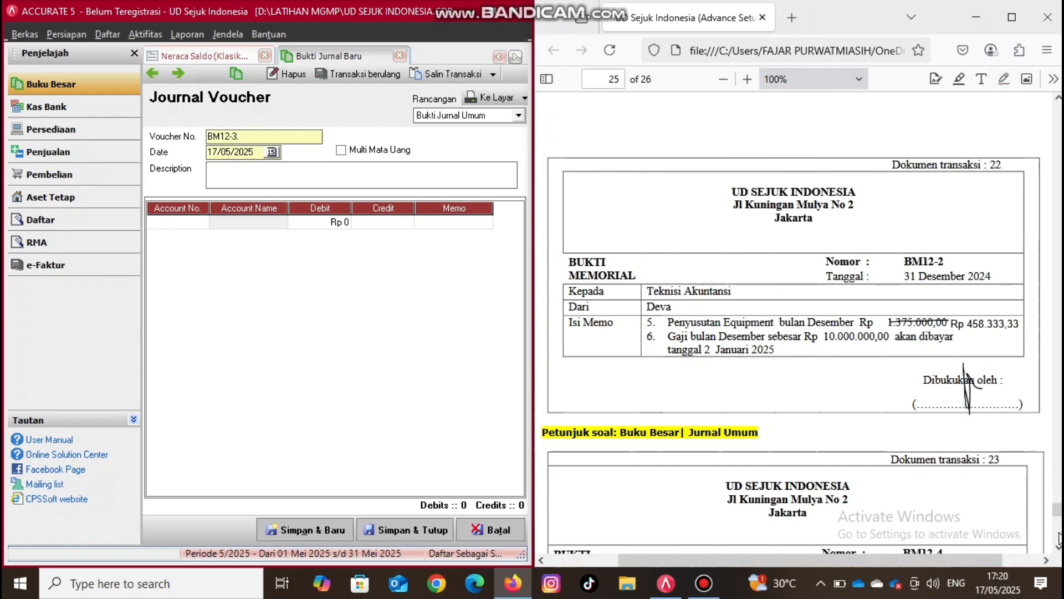
- Strike out the 4 in memo number BM12-4 on transaction document 23 with a short freehand black line
scroll(1059, 548, "down", 5)
scroll(1059, 548, "down", 4)
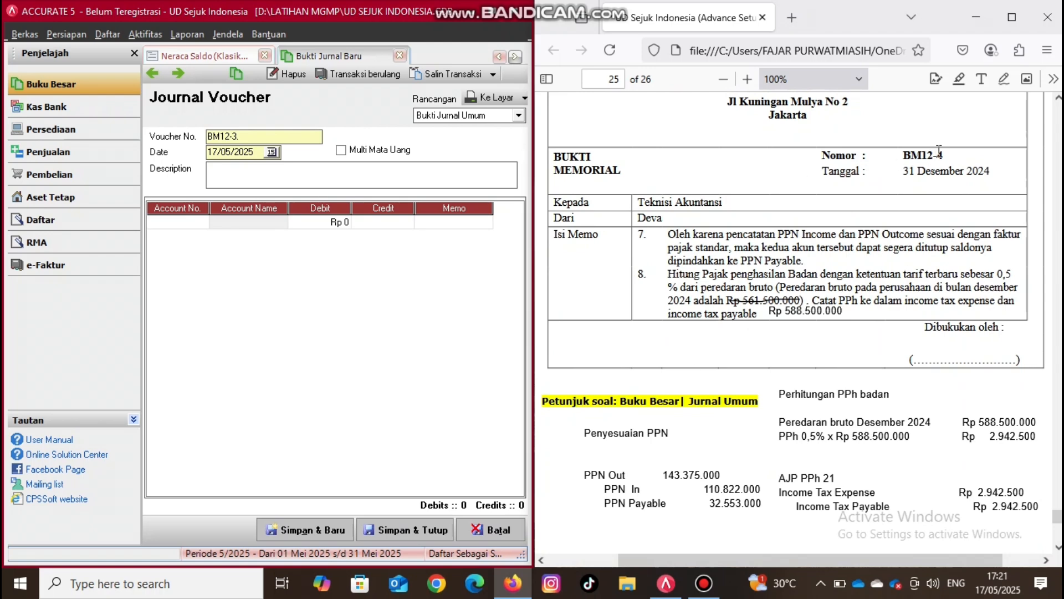
left_click(1003, 79)
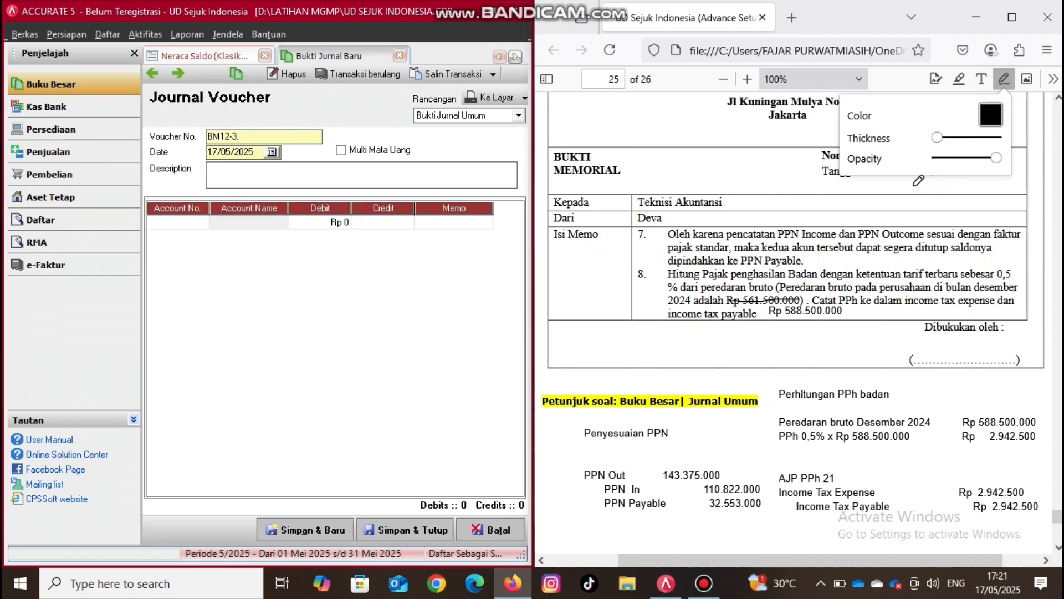
scroll(1057, 540, "down", 1)
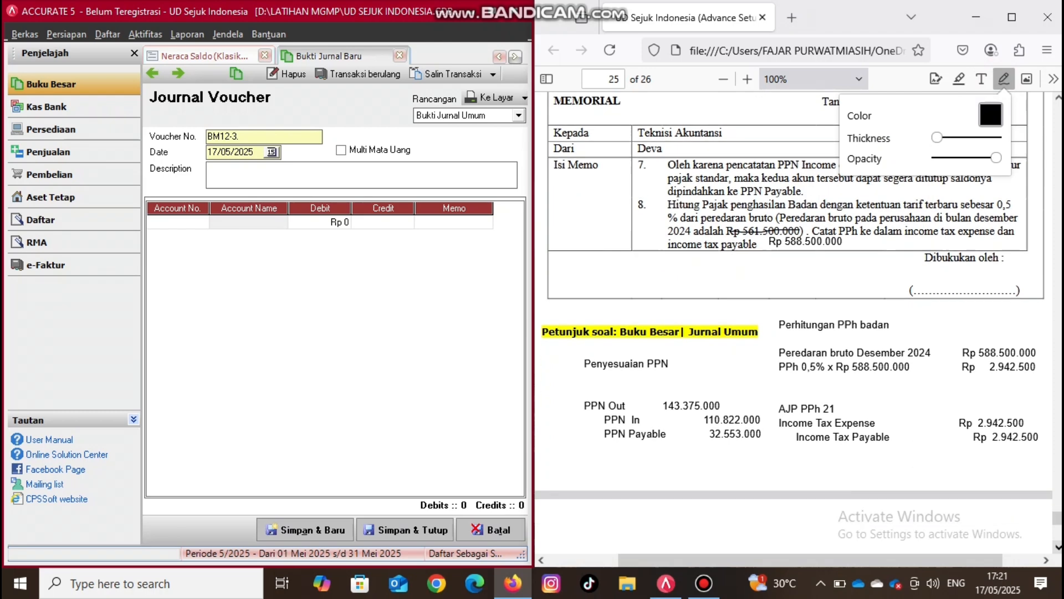
left_click(1059, 100)
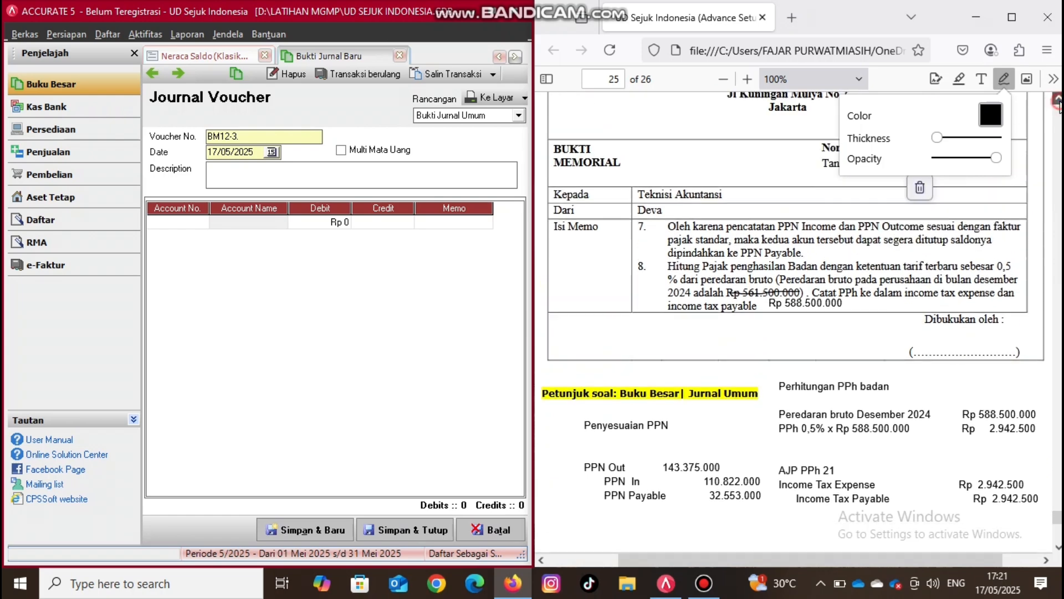
left_click(1059, 101)
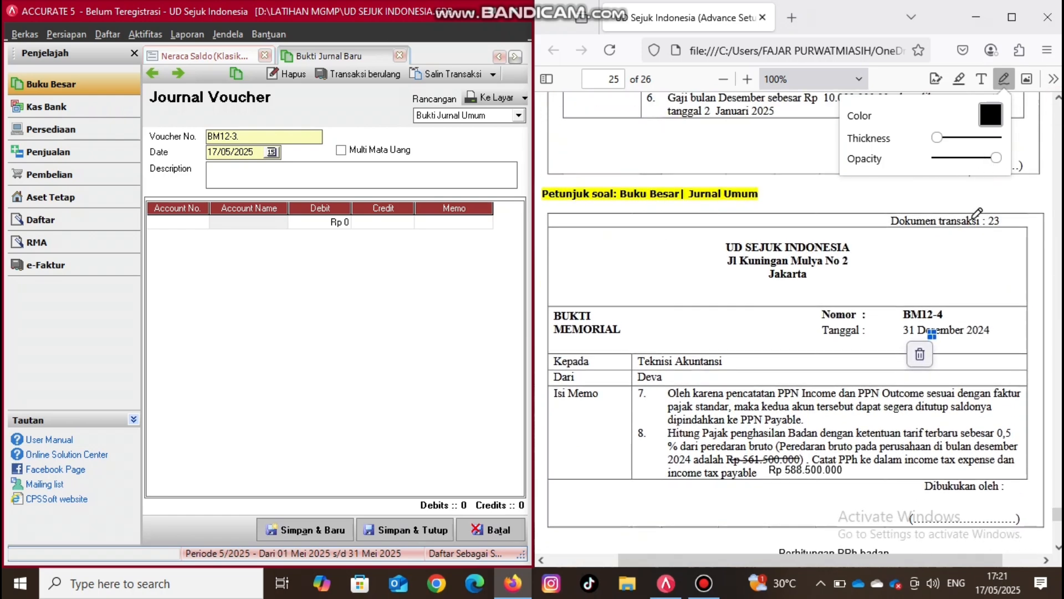
left_click_drag(935, 322, 949, 306)
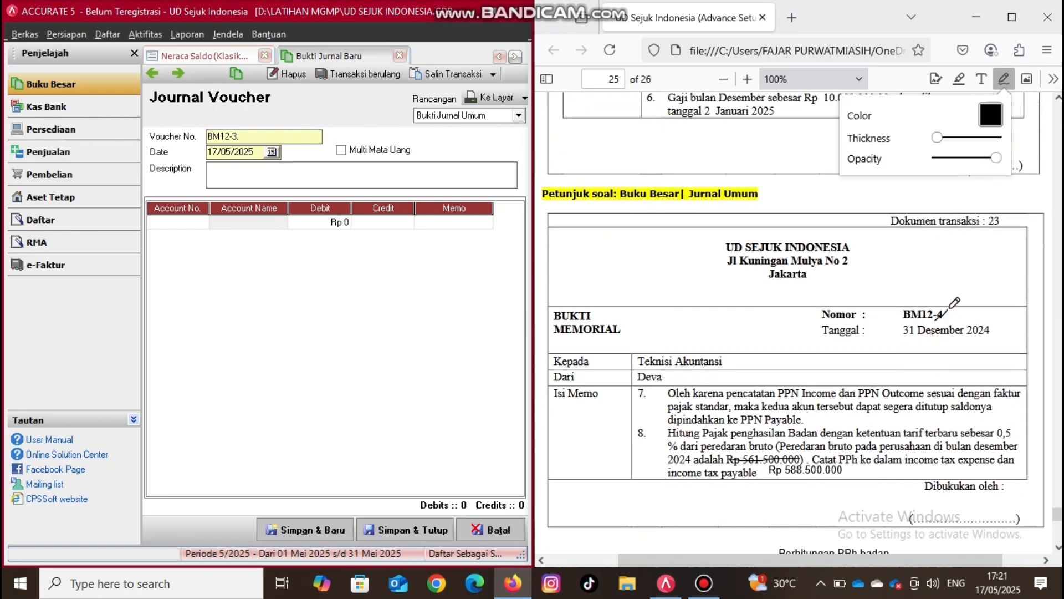
- Add the text "3" beside the struck-out digit of the memo number on transaction document 23
left_click(981, 81)
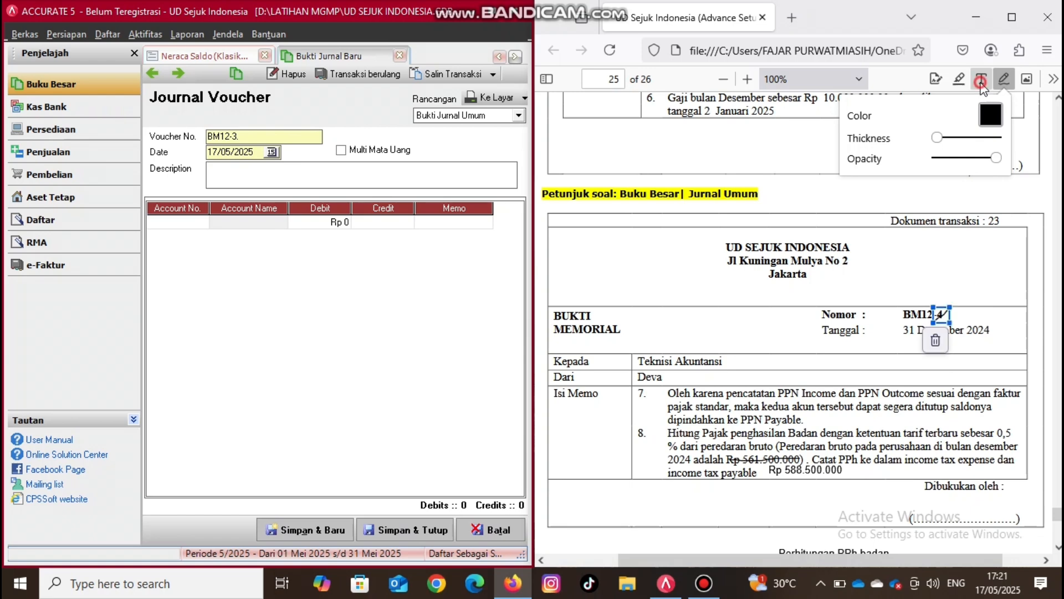
left_click(955, 312)
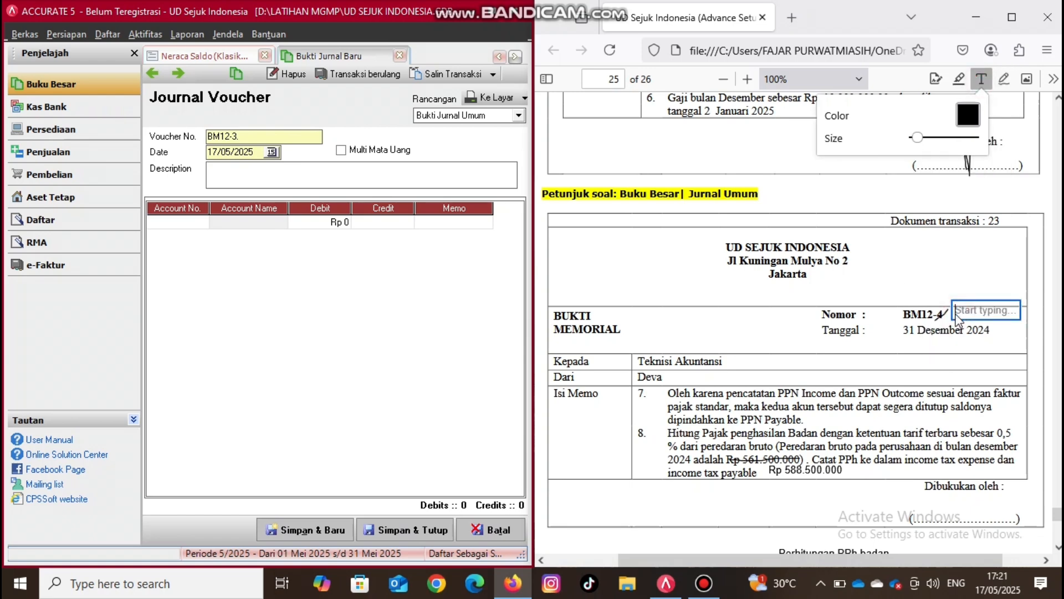
type("2")
key("BackSpace")
type("3")
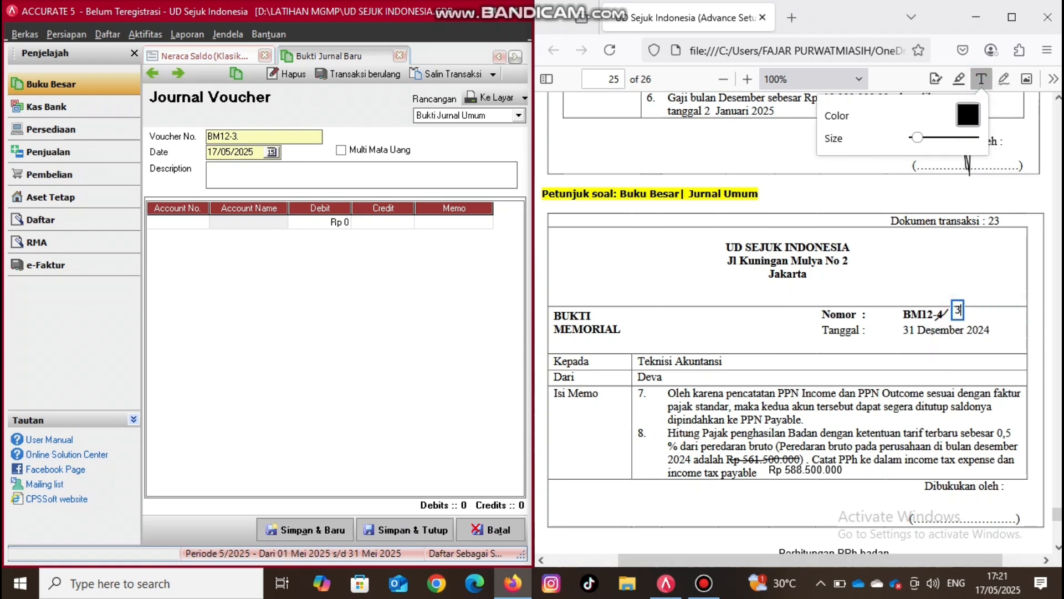
right_click(953, 320)
left_click(976, 314)
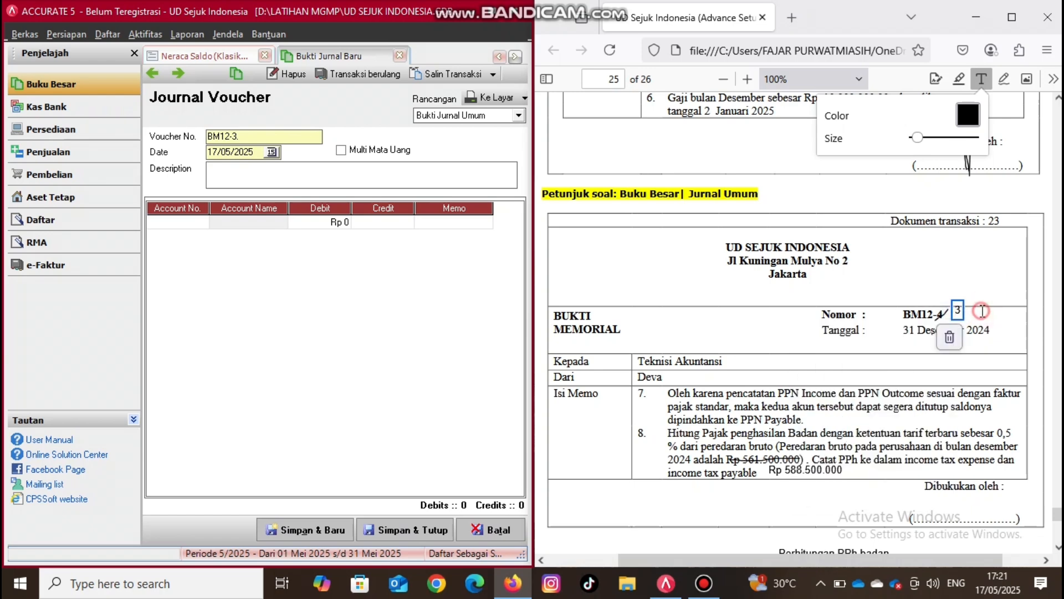
- Move the added "3" slightly closer to the struck-out memo number on transaction document 23, and finish the text annotation
left_click(979, 306)
left_click(959, 311)
right_click(954, 320)
left_click(955, 319)
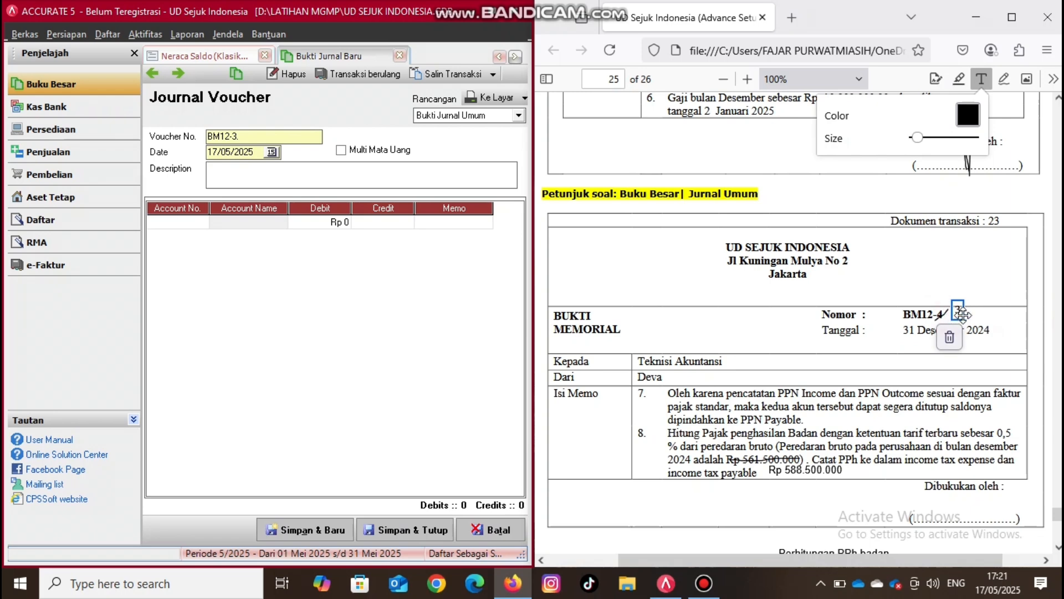
left_click_drag(956, 315, 954, 317)
left_click(707, 408)
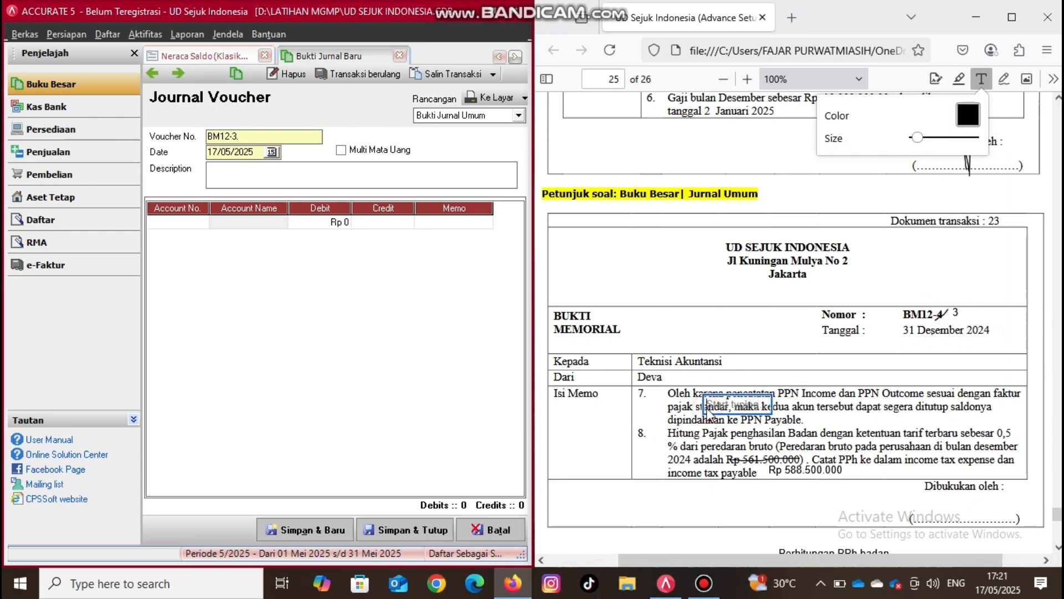
left_click(982, 78)
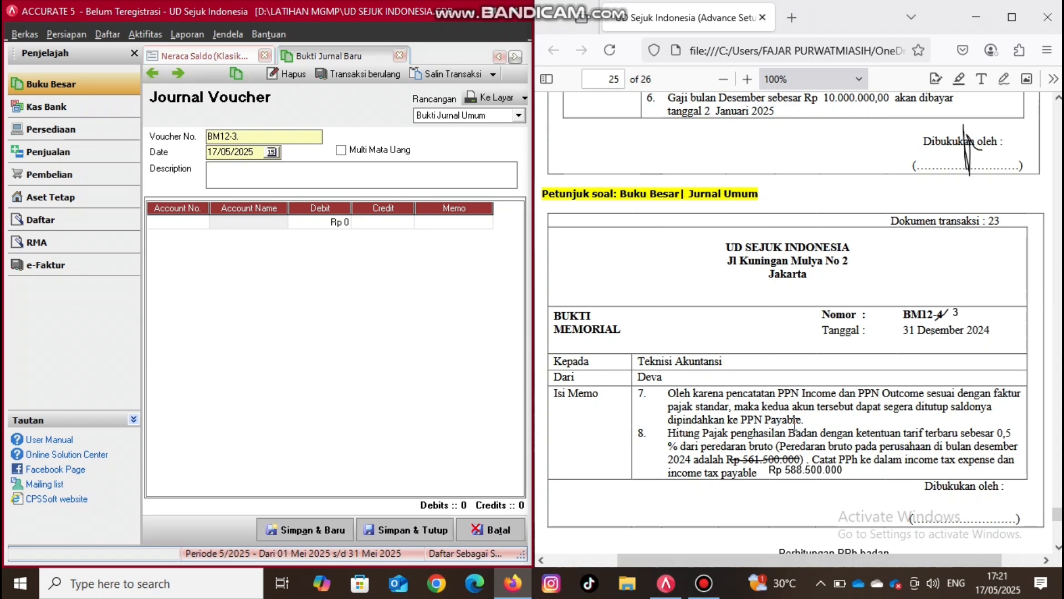
- Return to ACCURATE 5's report list and open the Rekonsiliasi PPN Lebih/Kurang Bayar report under Laporan Pajak (Indonesia)
left_click(331, 372)
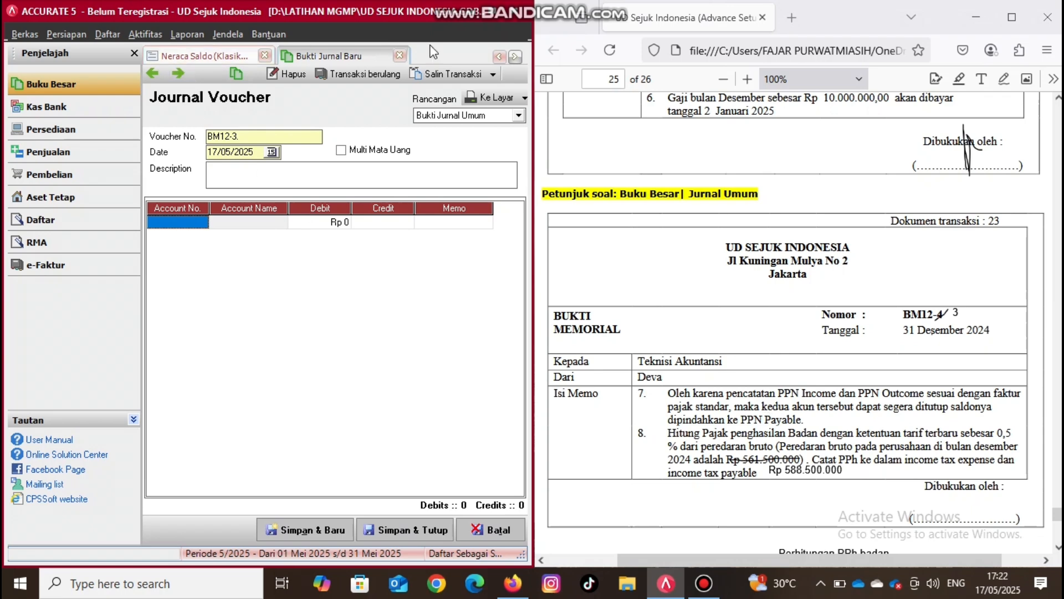
left_click(498, 57)
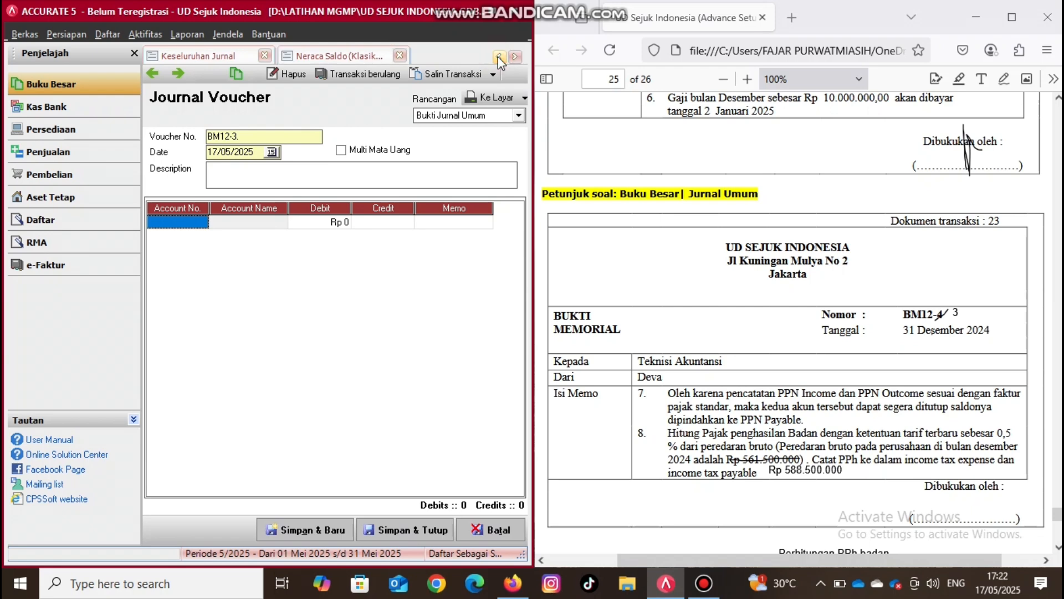
left_click(497, 57)
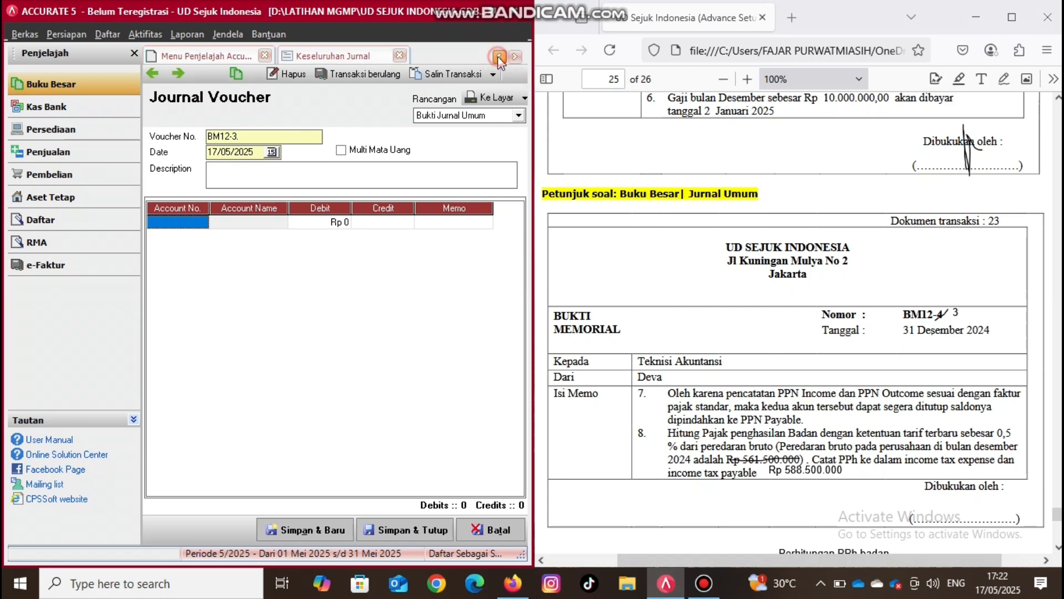
left_click(499, 58)
left_click(200, 58)
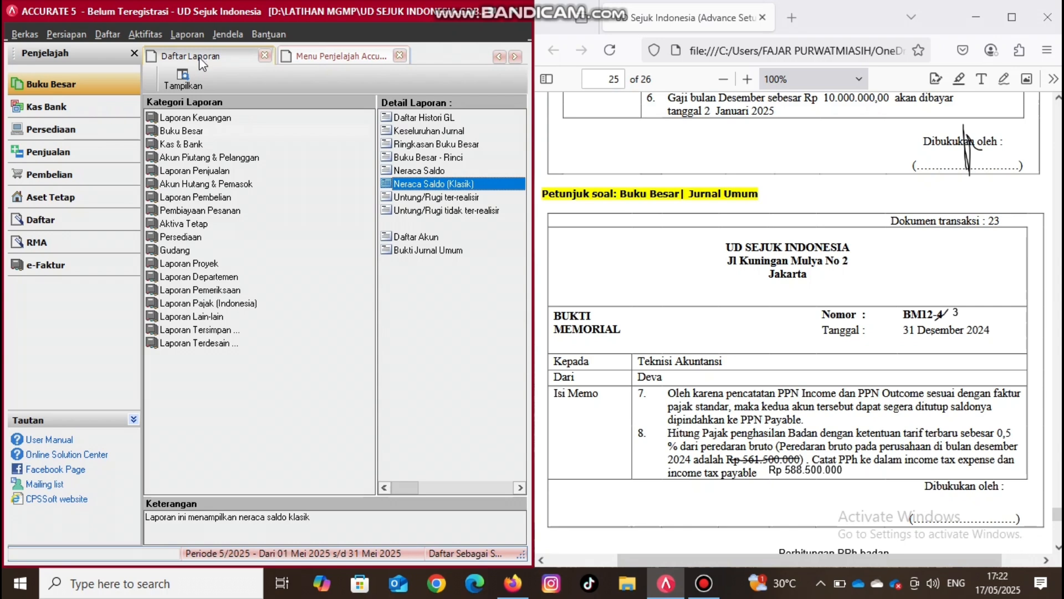
left_click(176, 306)
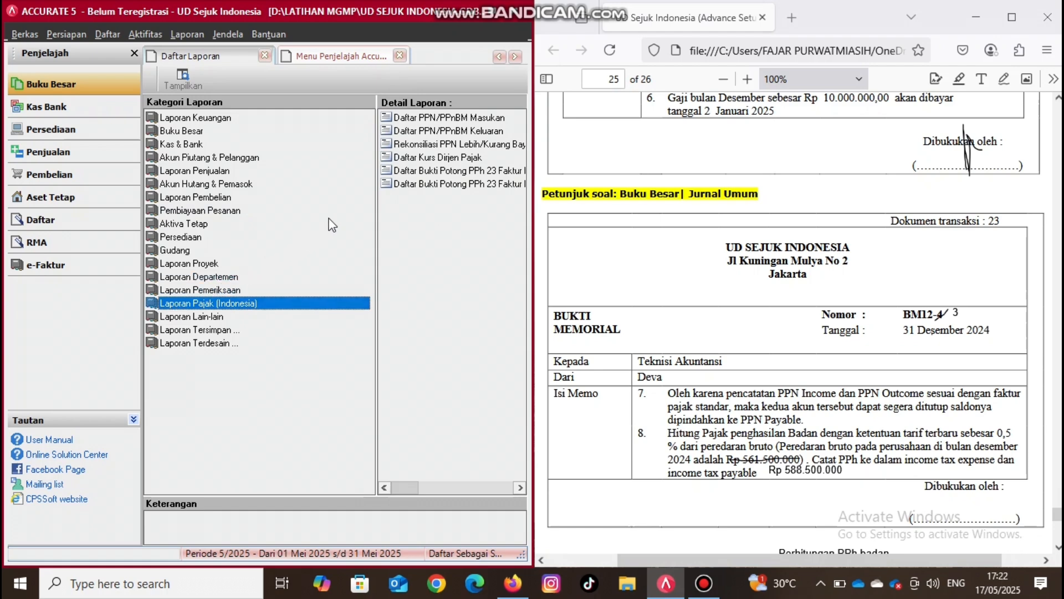
left_click(428, 144)
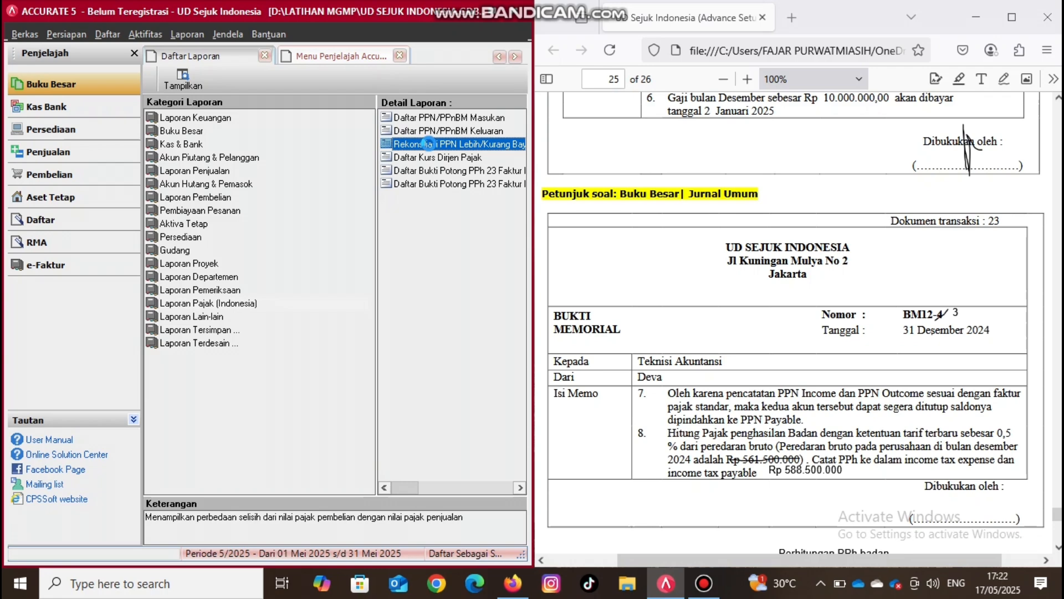
double_click(429, 144)
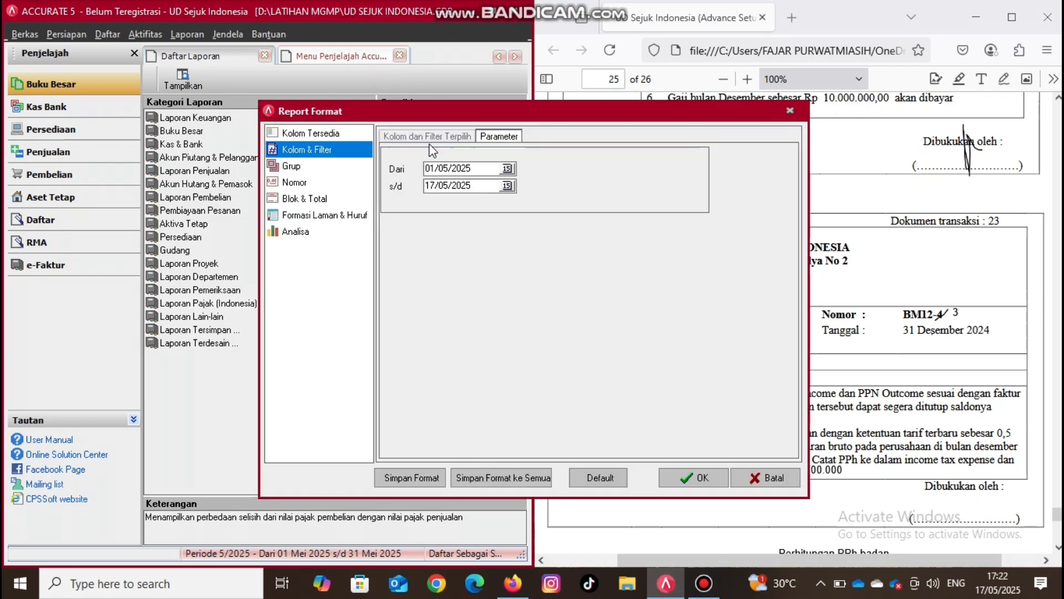
- Set the PPN reconciliation report period from 01/12/2024 to 31/12/2024 and display the report
left_click(499, 168)
key("BackSpace")
key("BackSpace")
key("BackSpace")
key("BackSpace")
key("BackSpace")
key("BackSpace")
key("BackSpace")
key("BackSpace")
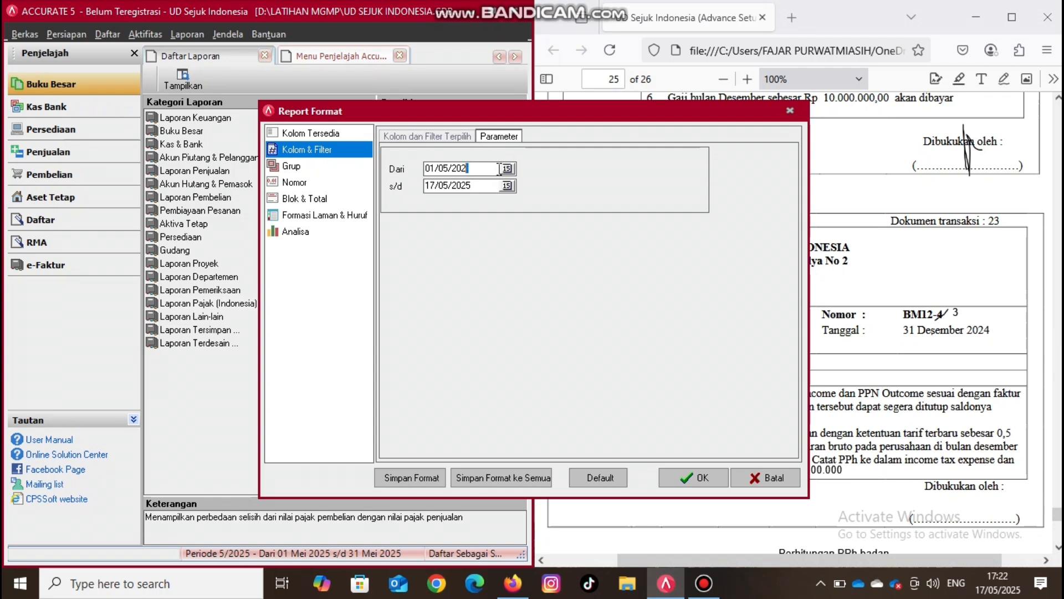
type("01/12/2024")
key("Tab")
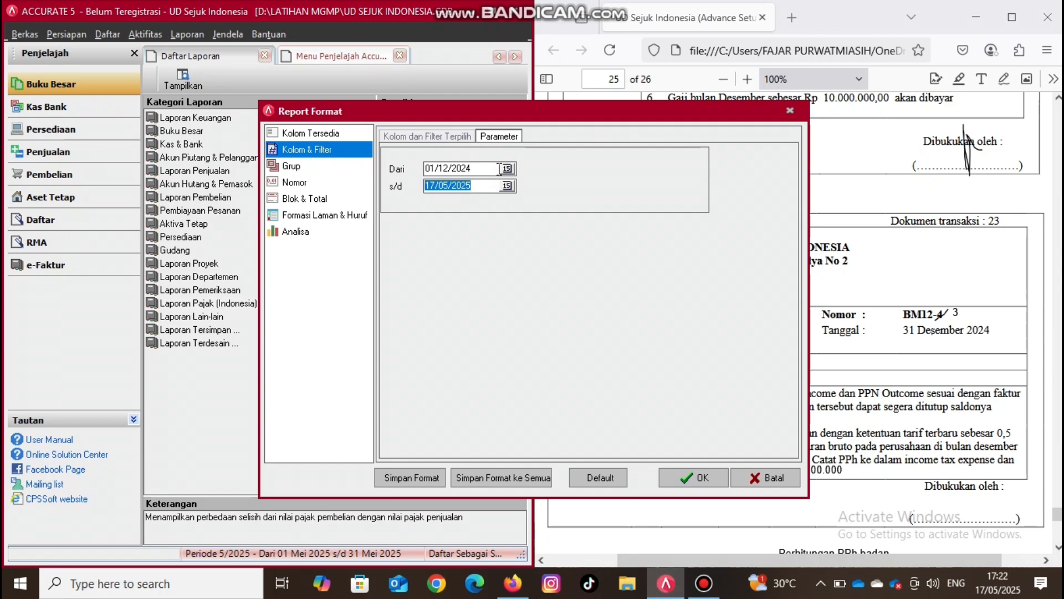
type("31/12/2024")
left_click(704, 478)
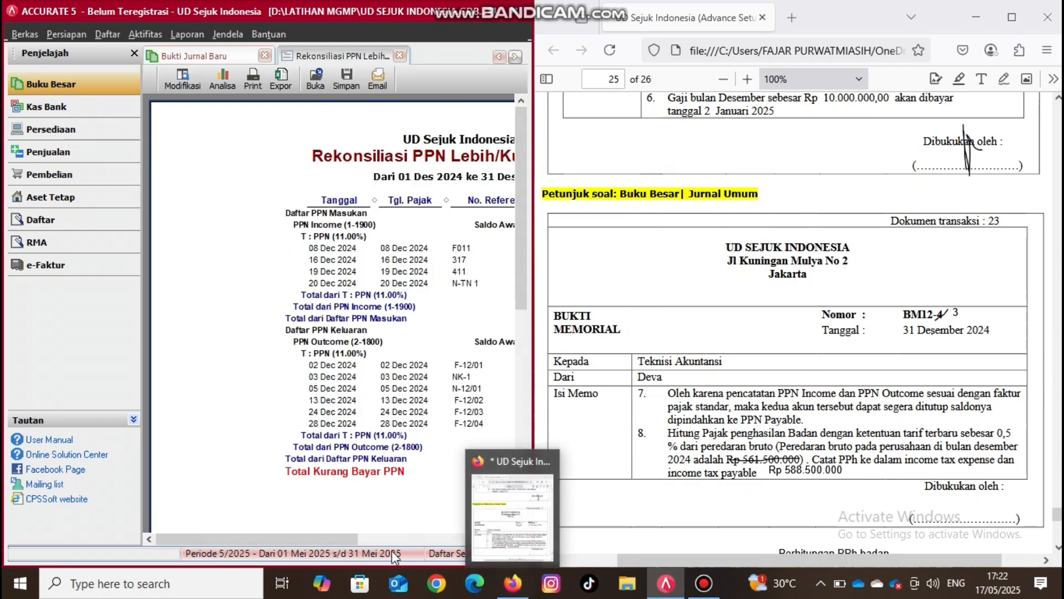
- Examine the report's Jumlah Pajak totals and the Penyesuaian PPN calculation below the BM12-3 memo in the PDF
left_click_drag(347, 536, 438, 543)
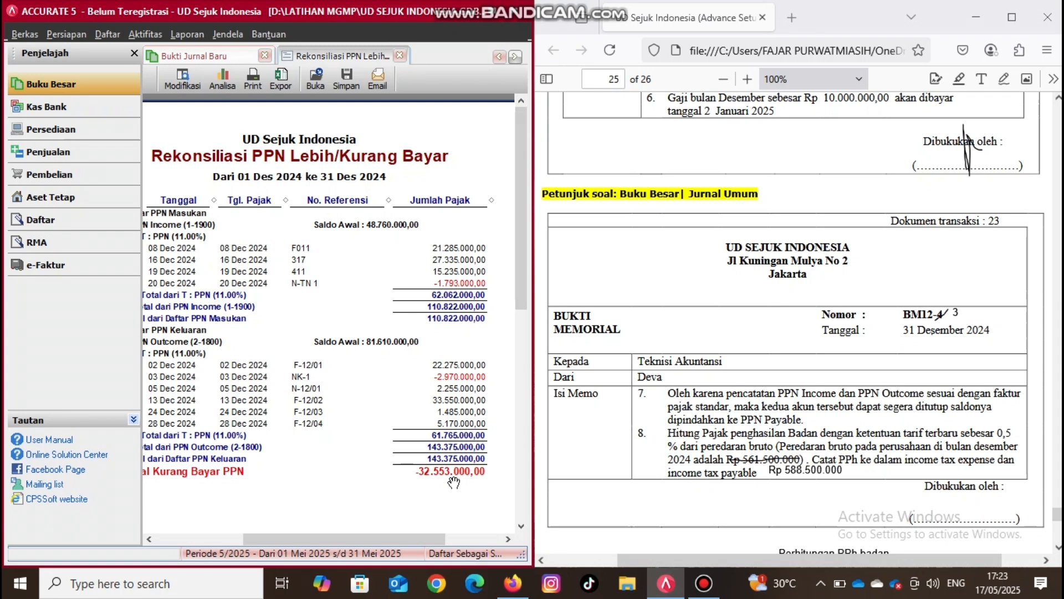
left_click(1057, 546)
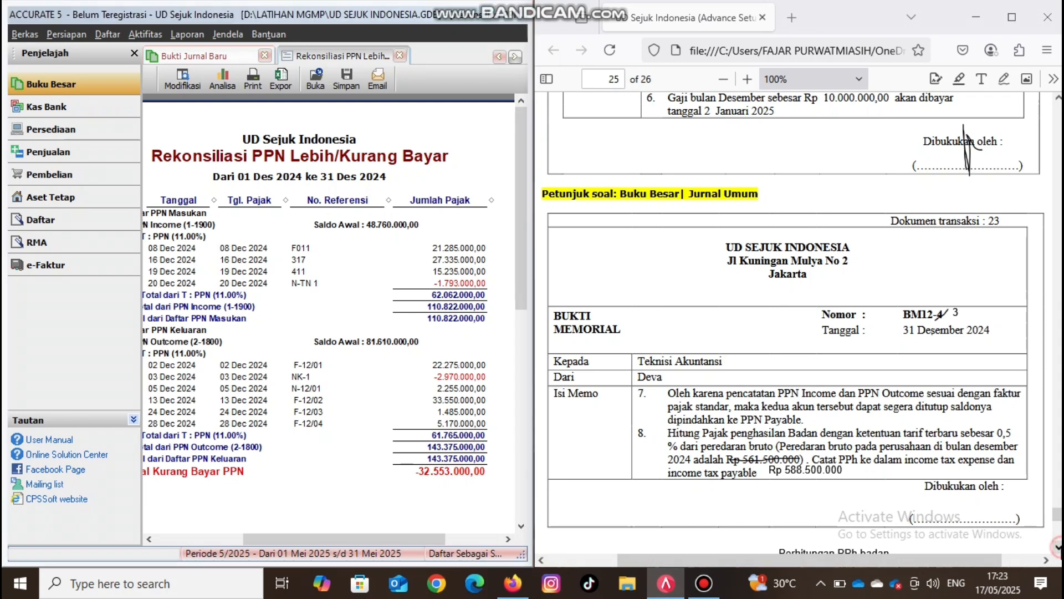
left_click(1057, 547)
left_click(1058, 547)
left_click(1058, 547)
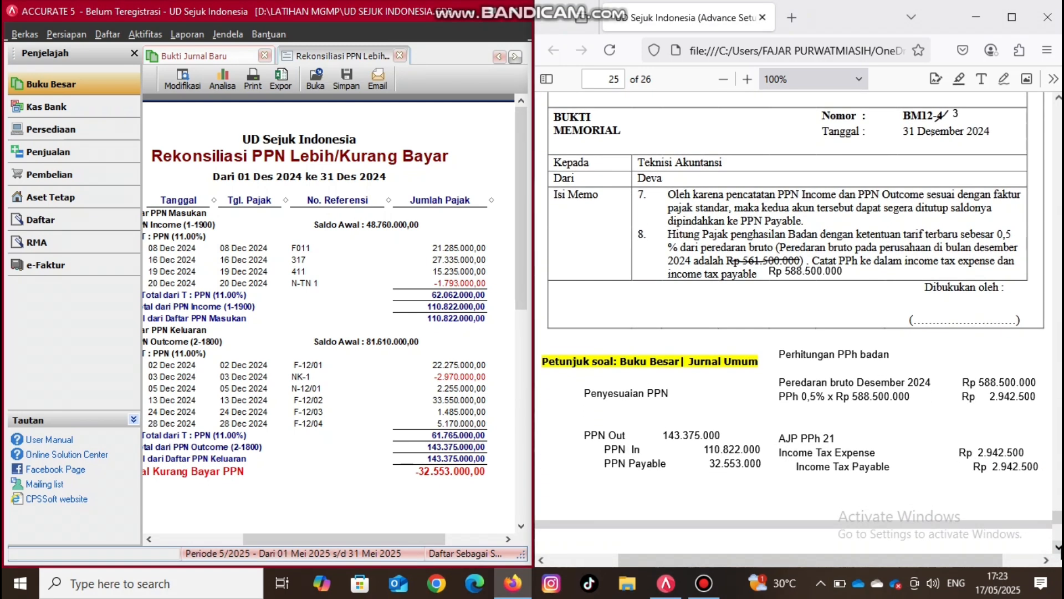
left_click(669, 449)
left_click_drag(563, 202, 235, 4)
- Return to journal voucher BM12-3 and set its date to 31/12/2024
left_click(188, 52)
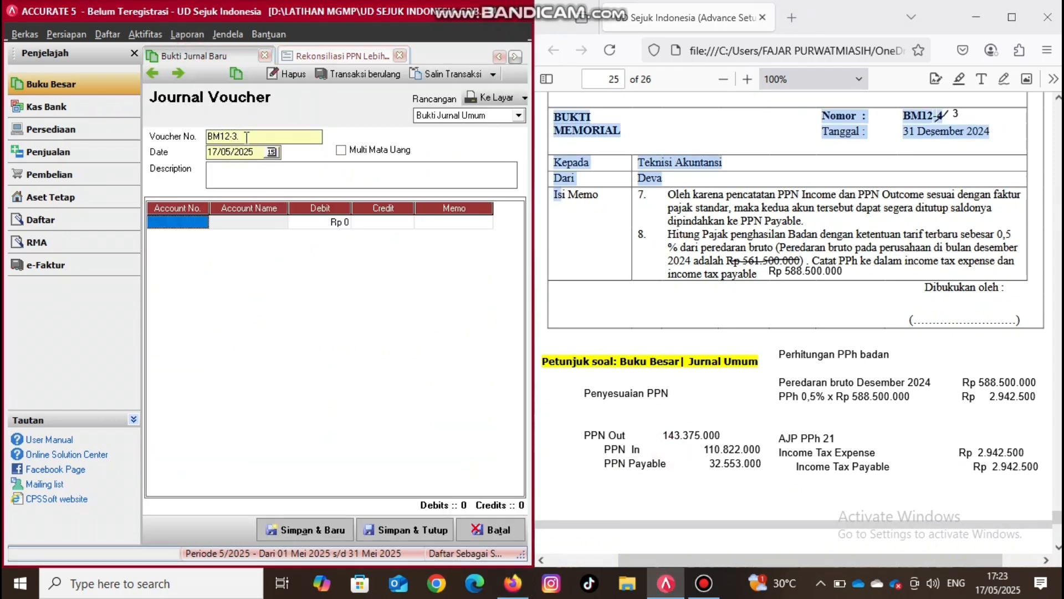
left_click(255, 151)
key("BackSpace")
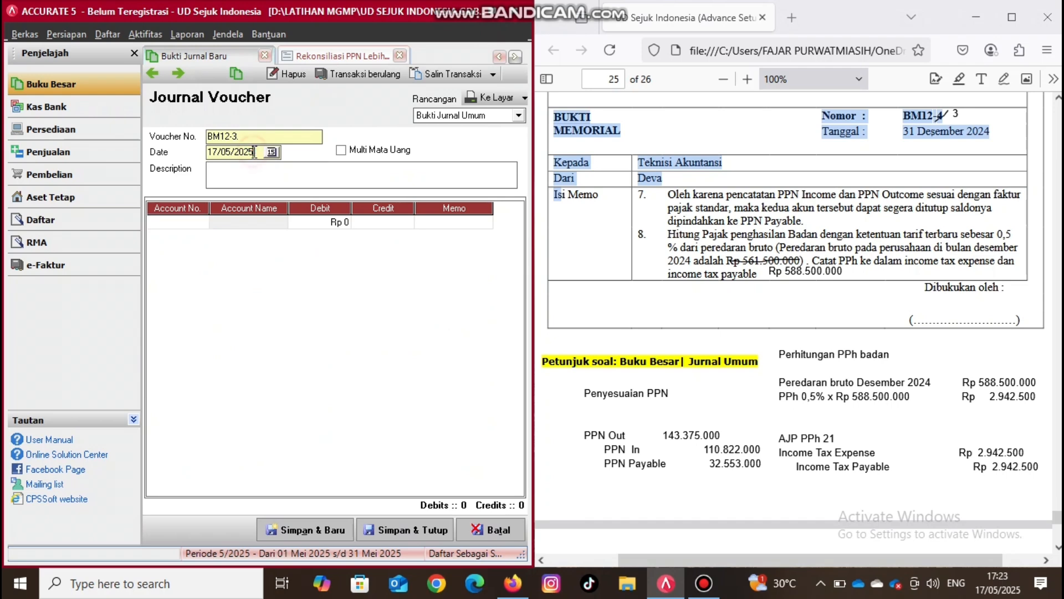
key("BackSpace")
key("BackSpace")
key("BackSpace")
key("BackSpace")
key("BackSpace")
key("BackSpace")
key("BackSpace")
key("BackSpace")
key("BackSpace")
type("31/12/202")
key("Tab")
- Enter "Penyesuaian PPN dan PPH" as the description of voucher BM12-3
left_click(241, 172)
type("Penyesuaian PP")
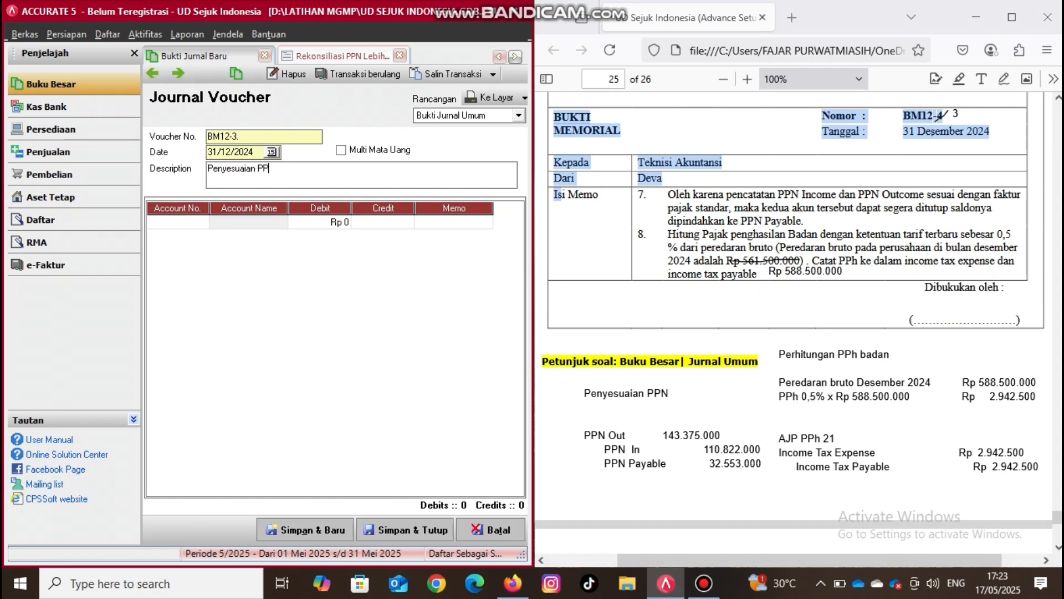
type("N dan PP")
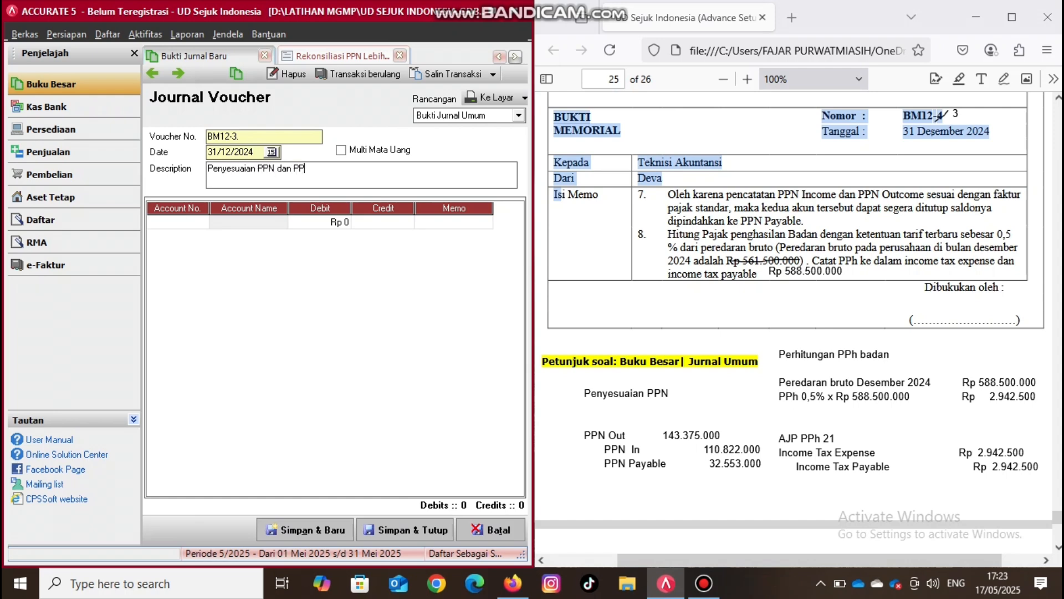
type("H")
- Add the first journal line debiting account 2-1800 PPN Outcome for Rp 143.375.000
left_click(200, 222)
left_click(201, 223)
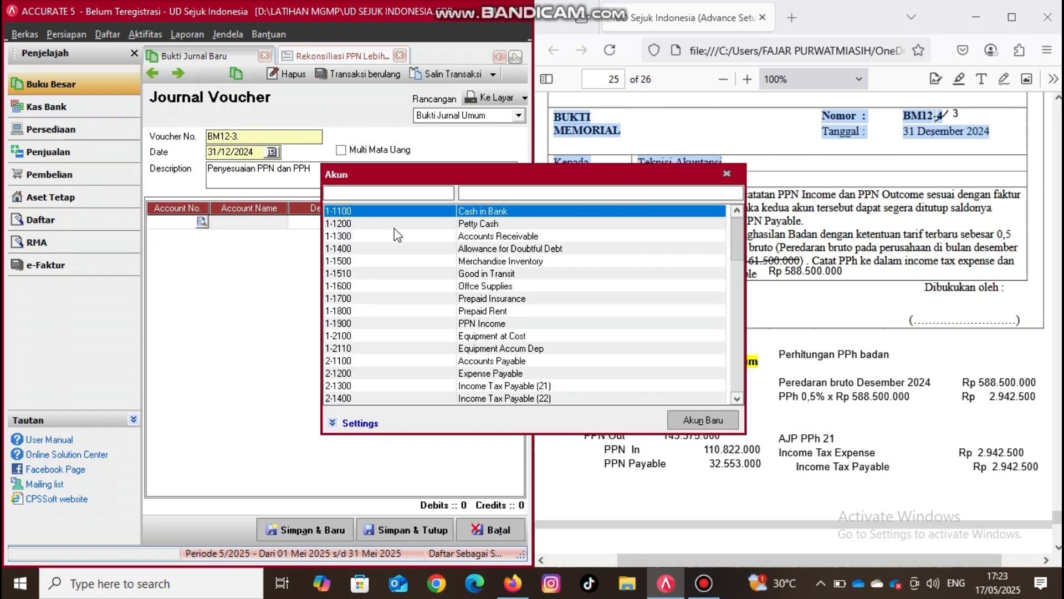
type("2")
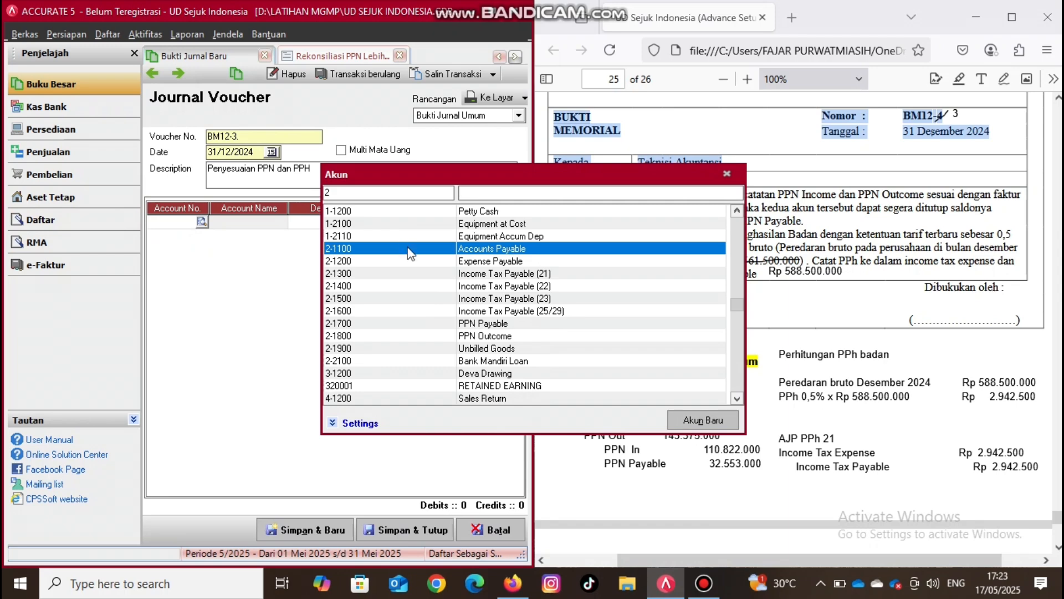
double_click(472, 336)
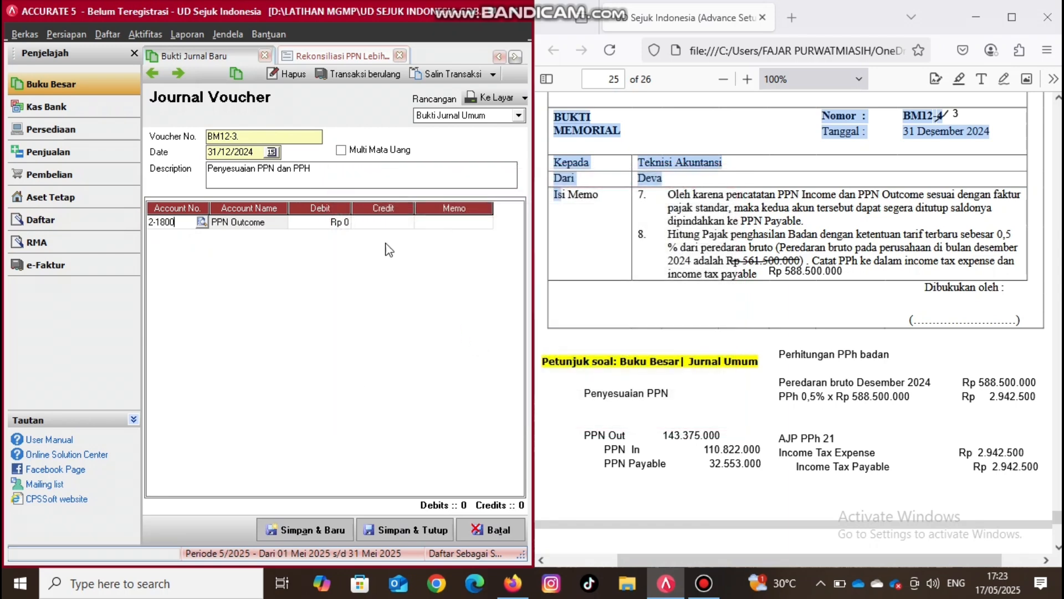
left_click(336, 224)
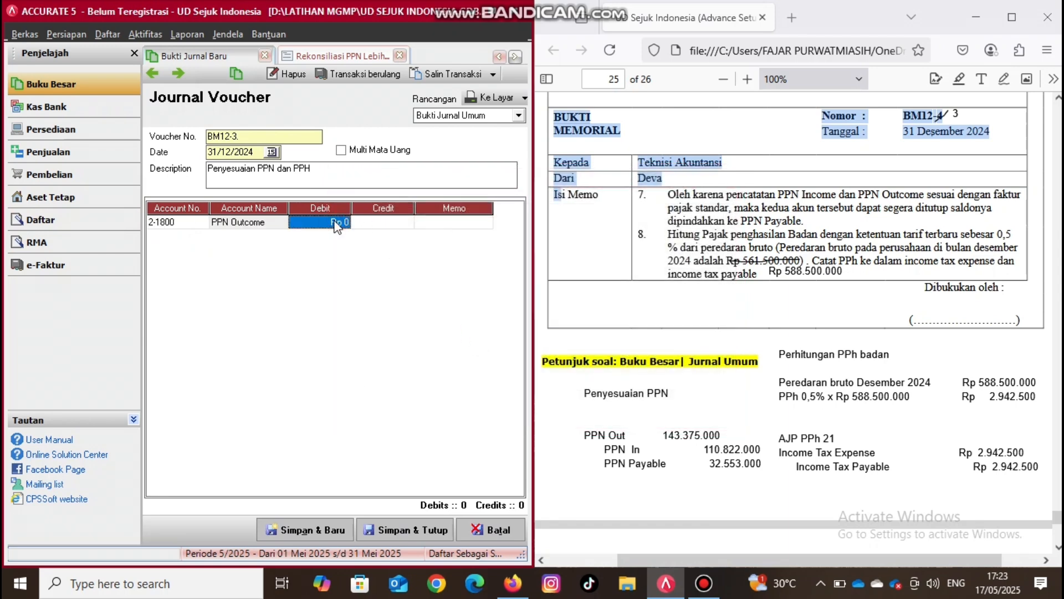
type("1")
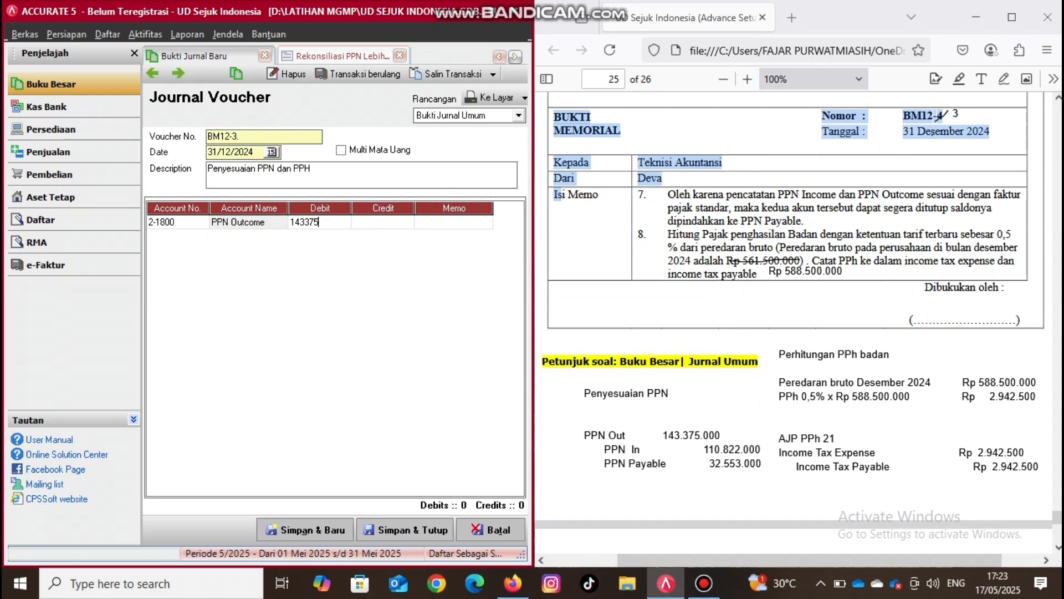
type("43.375.000")
key("Tab")
key("Tab")
key("Tab")
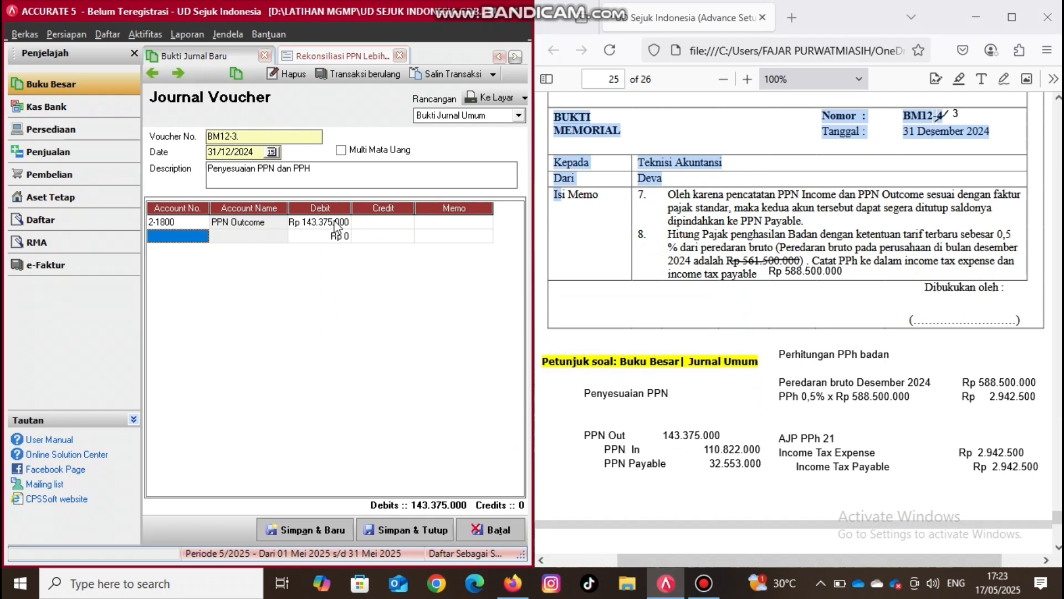
- Add a journal line crediting account 1-1900 PPN Income for Rp 110.822.000
left_click(206, 239)
left_click(205, 238)
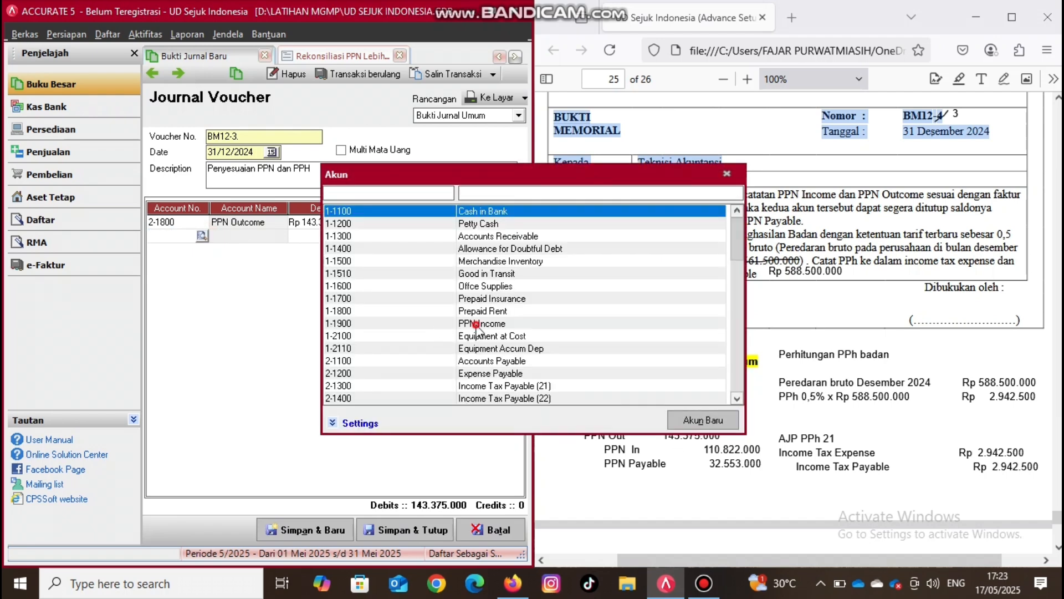
double_click(474, 323)
left_click(391, 238)
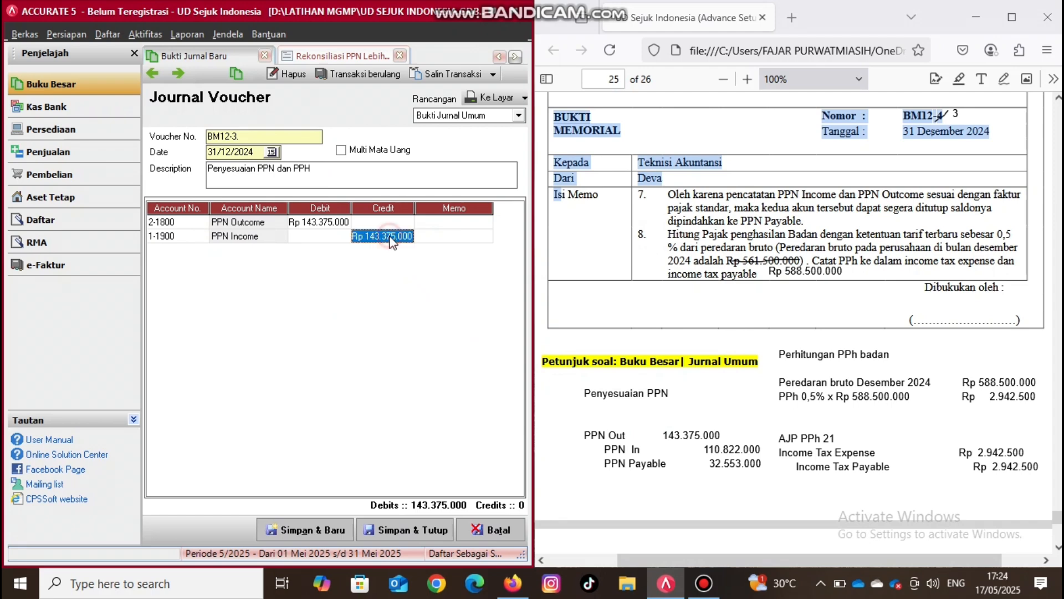
type("110822000")
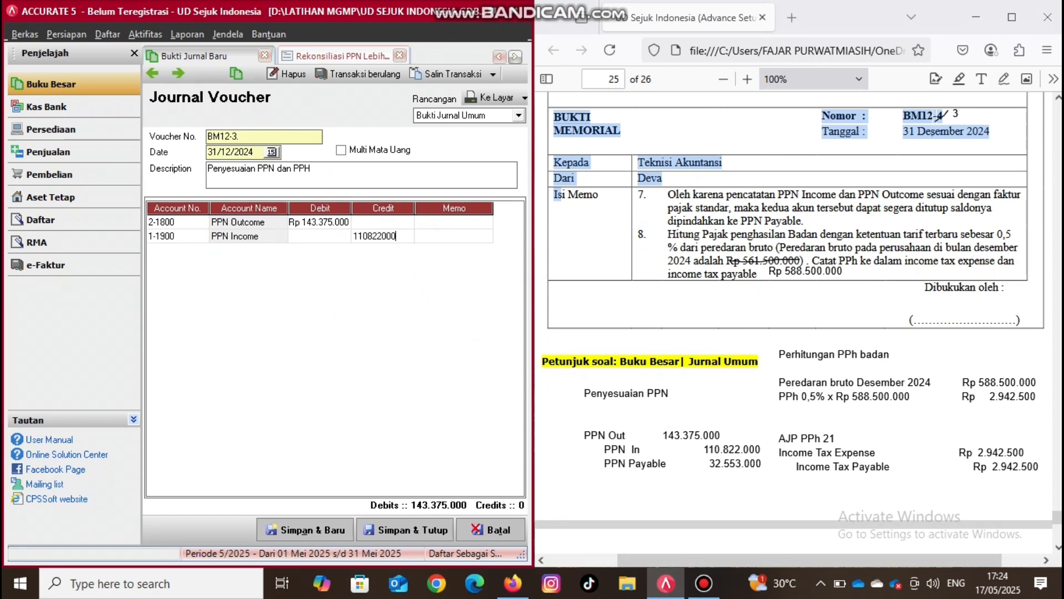
key("Return")
key("Return")
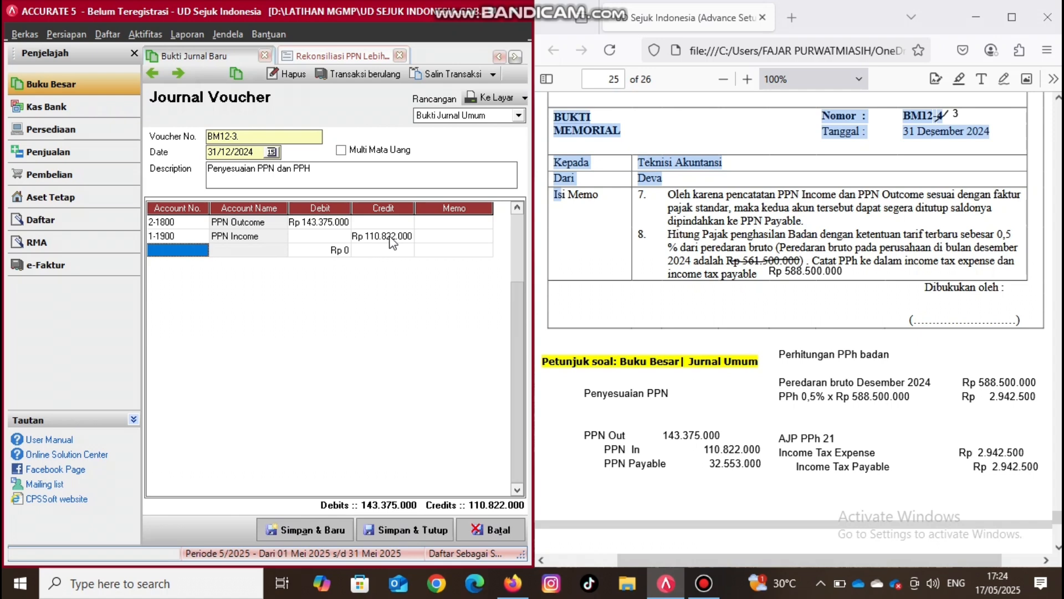
- Add a journal line crediting account 2-1700 PPN Payable for the balancing Rp 32.553.000
left_click(200, 253)
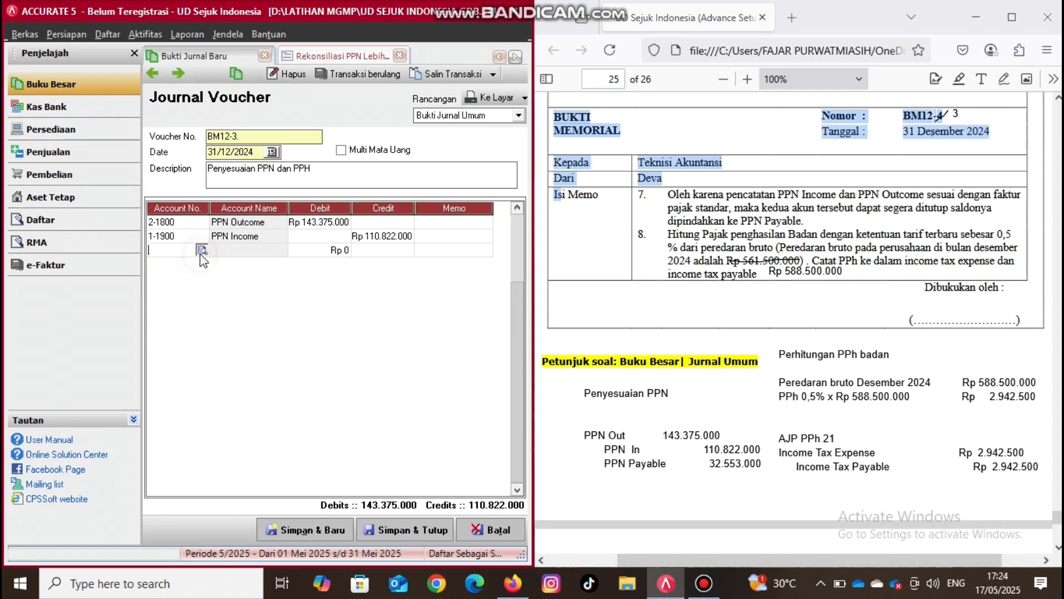
left_click(202, 250)
type("2")
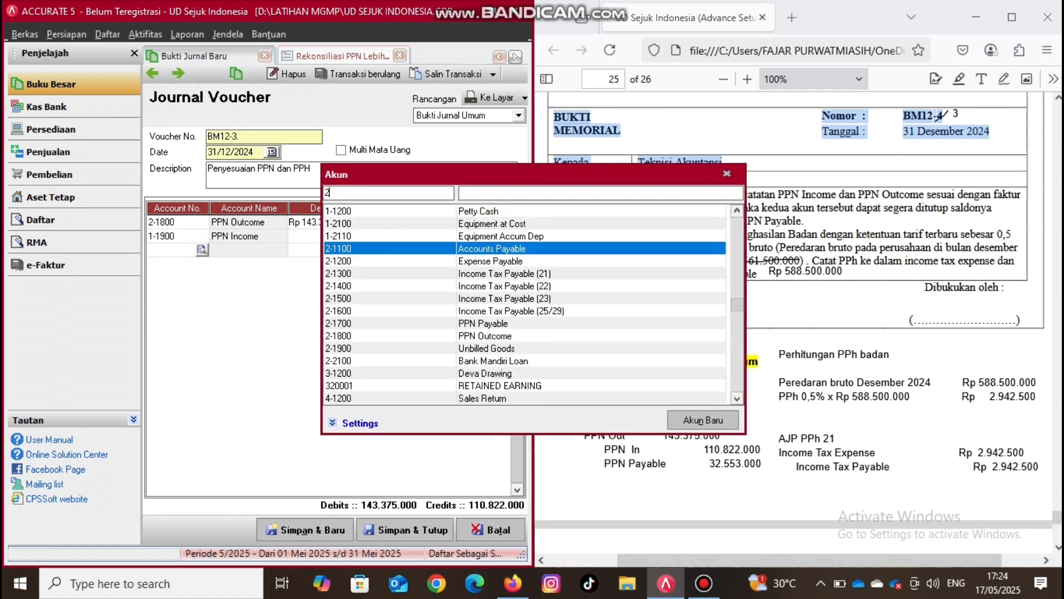
left_click(490, 325)
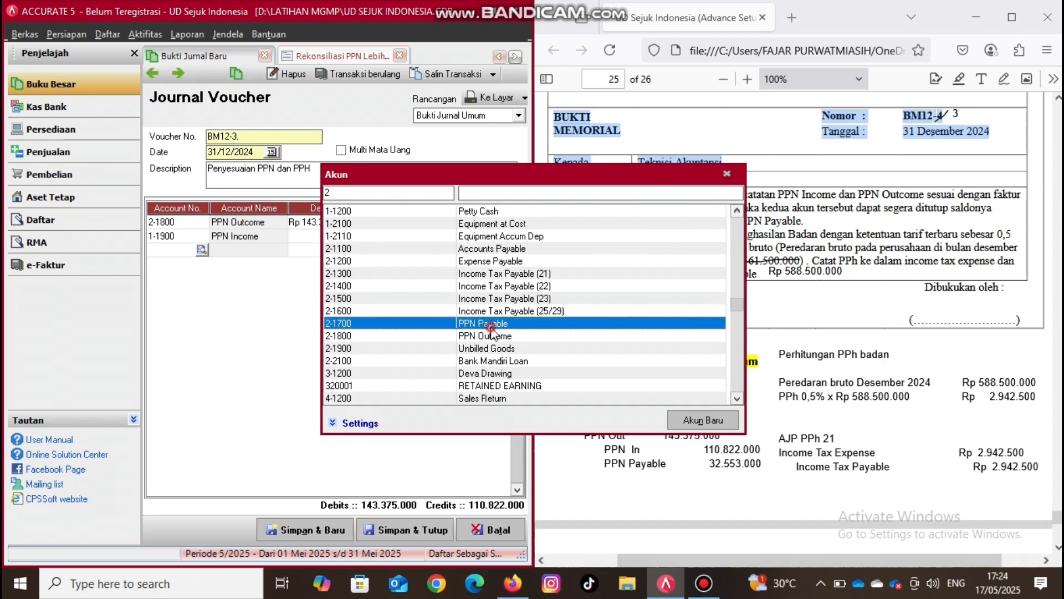
double_click(491, 325)
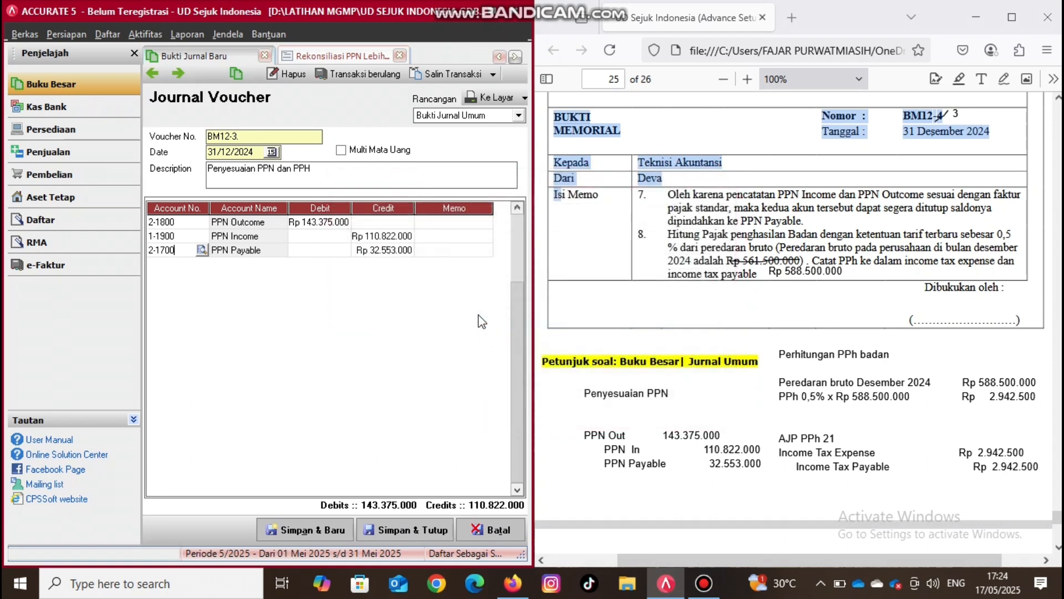
left_click(430, 250)
key("Return")
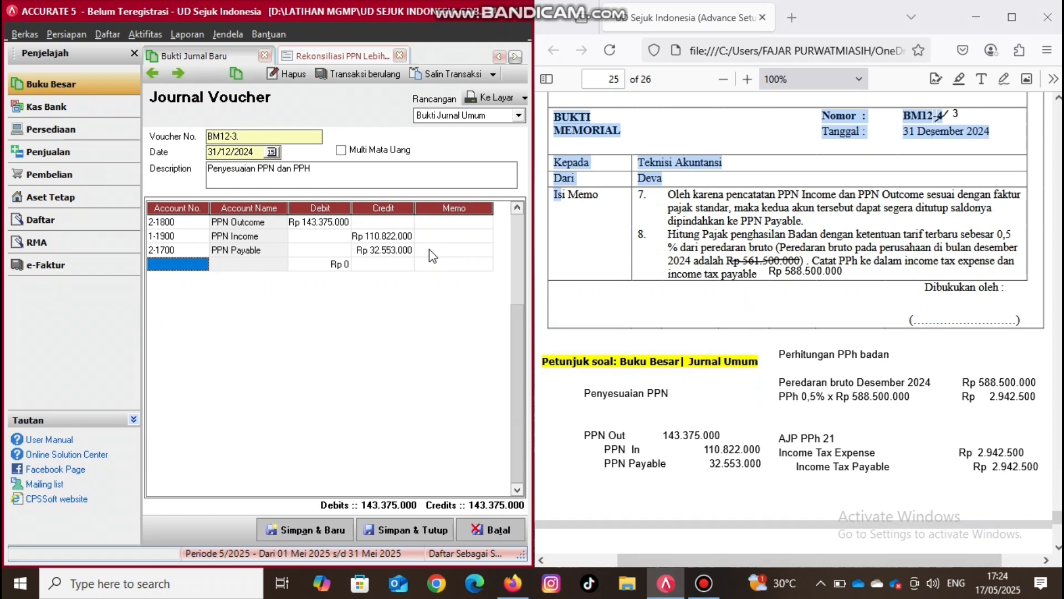
- Open the Neraca Saldo (Klasik) report and examine its account list
left_click(661, 254)
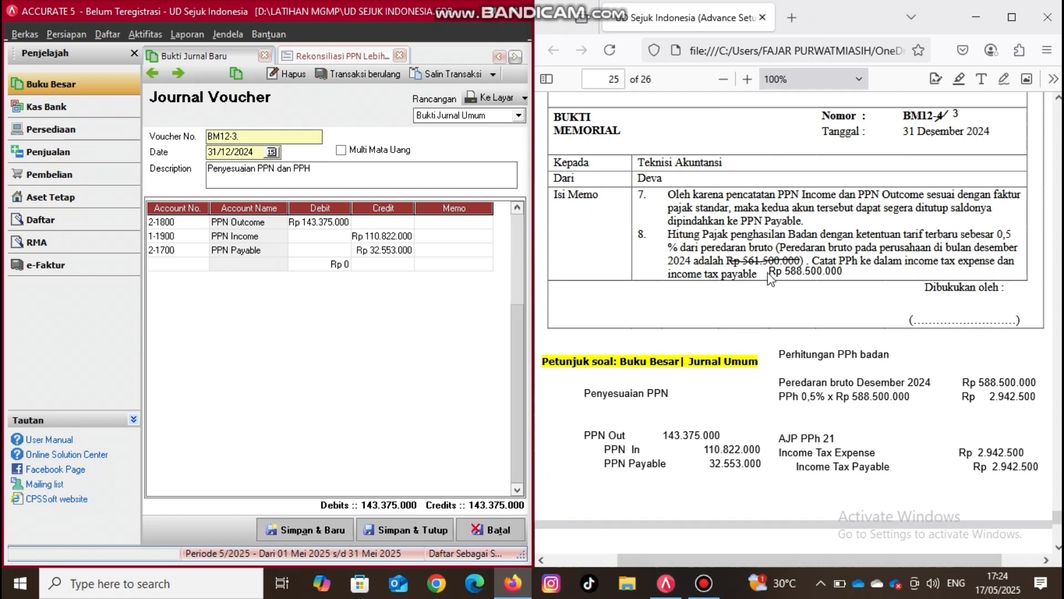
left_click(432, 470)
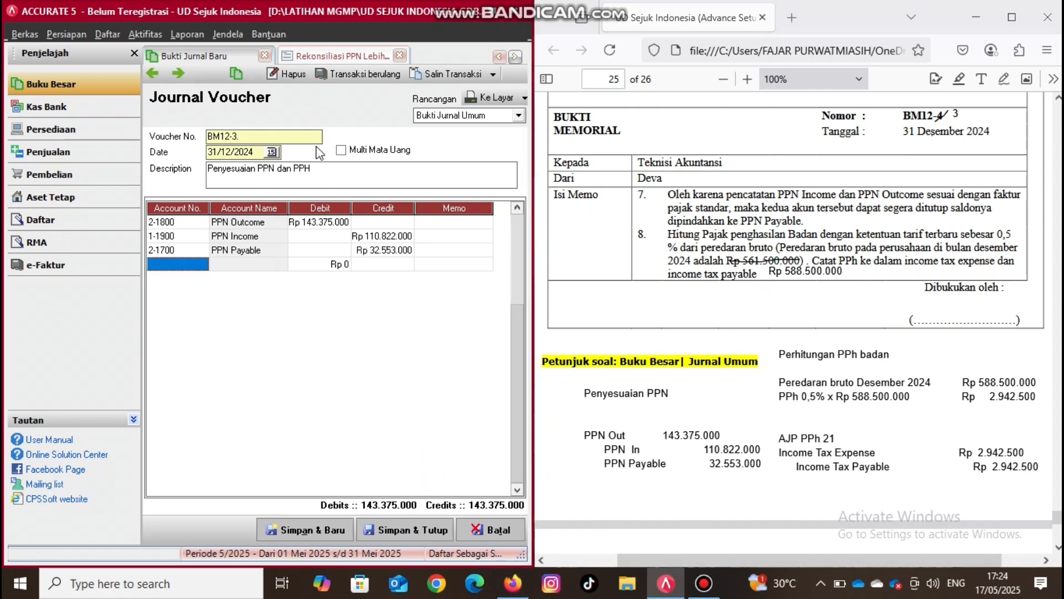
left_click(502, 54)
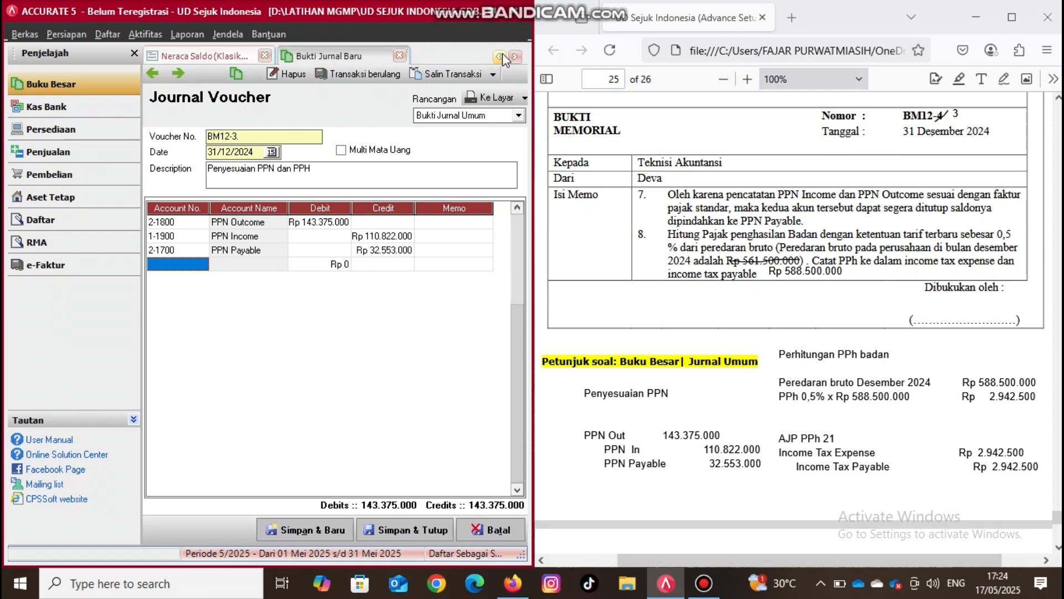
left_click(216, 54)
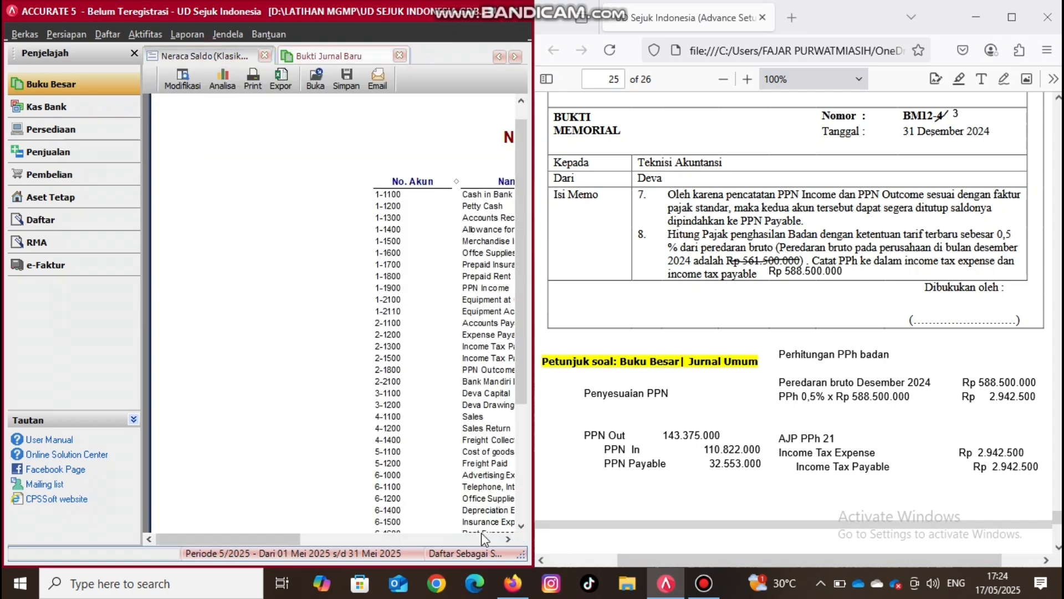
left_click(508, 538)
left_click(508, 538)
left_click(508, 538)
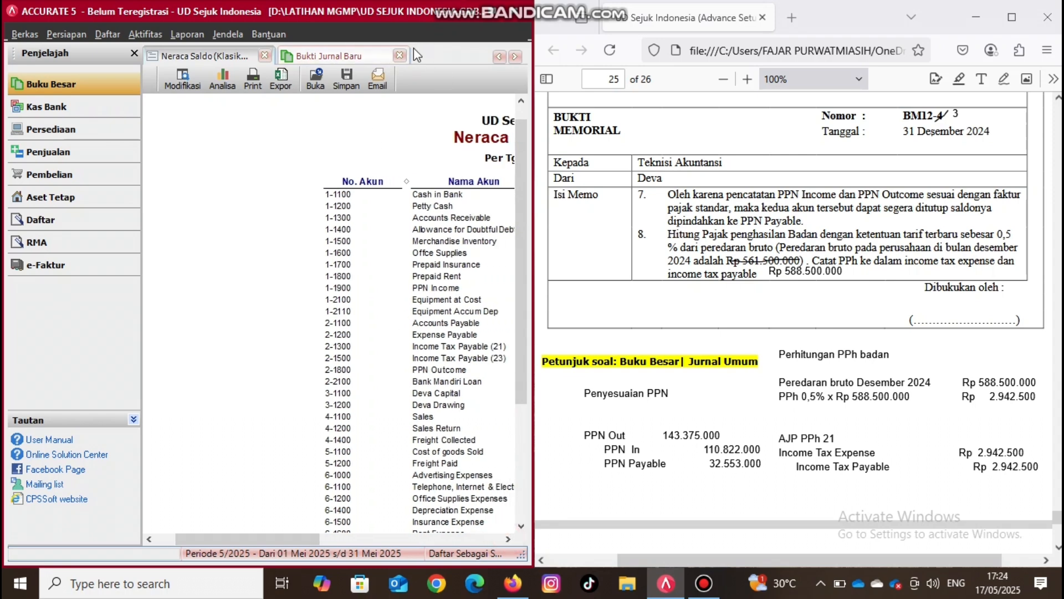
- Close the Neraca Saldo (Klasik) report and keep the unsaved journal voucher open
left_click(265, 54)
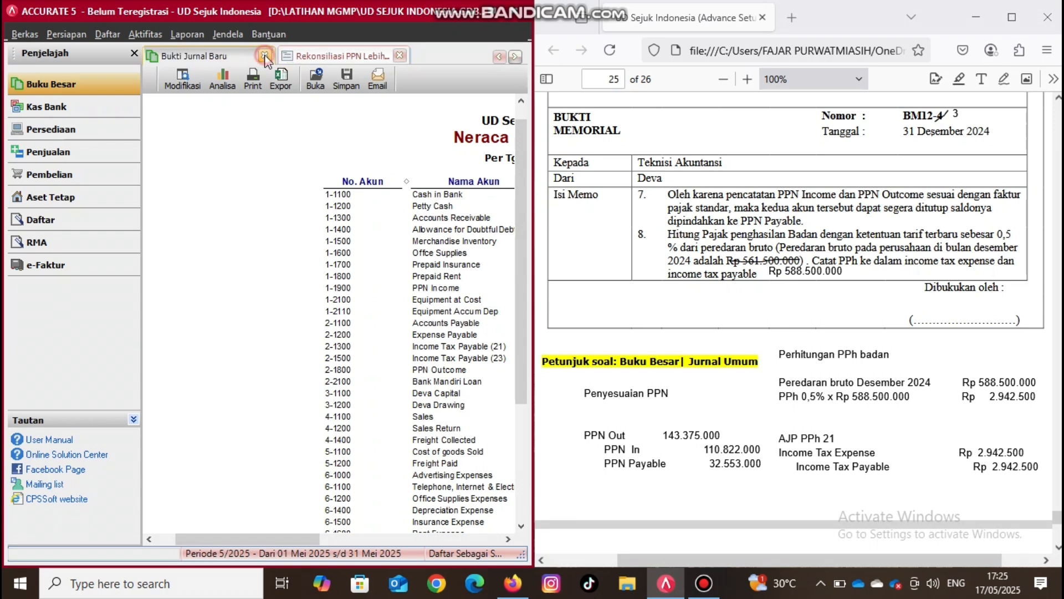
left_click(265, 54)
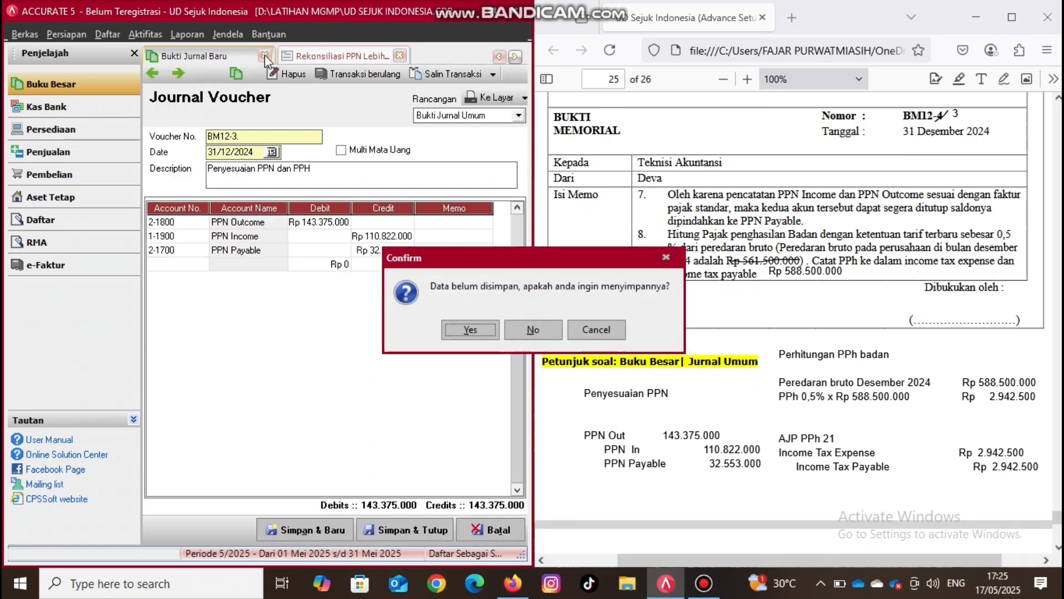
left_click(577, 330)
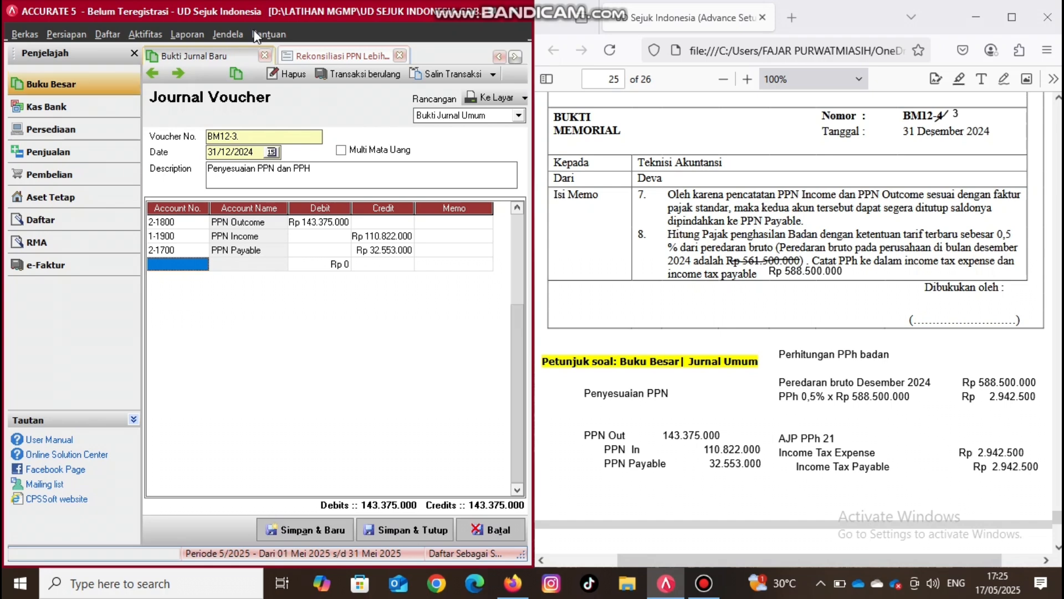
- Open the format settings of the Laba/Rugi (Standar) report from the Laporan Keuangan category
left_click(499, 57)
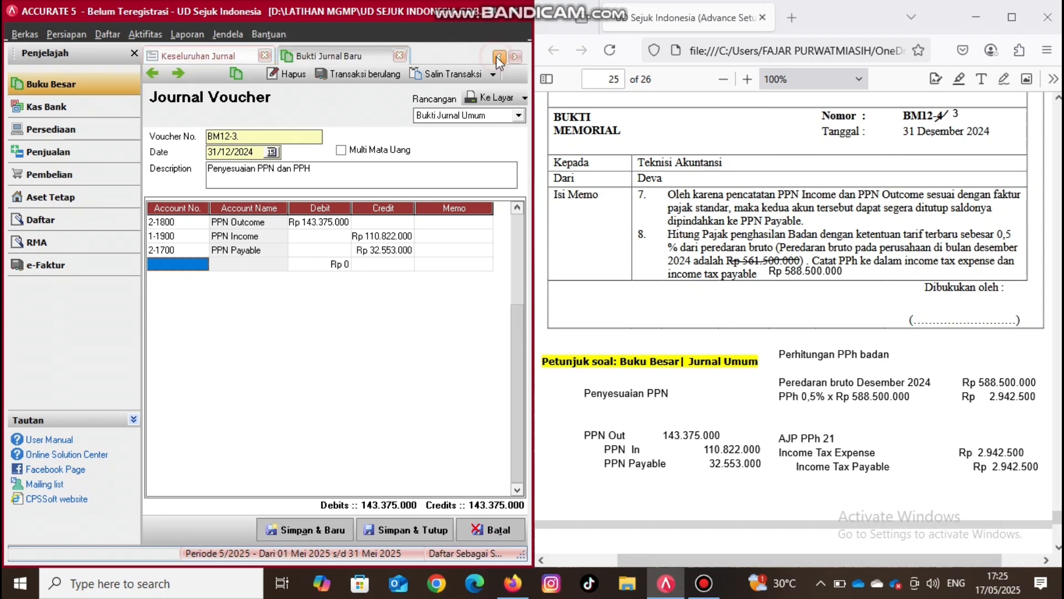
left_click(499, 57)
left_click(499, 57)
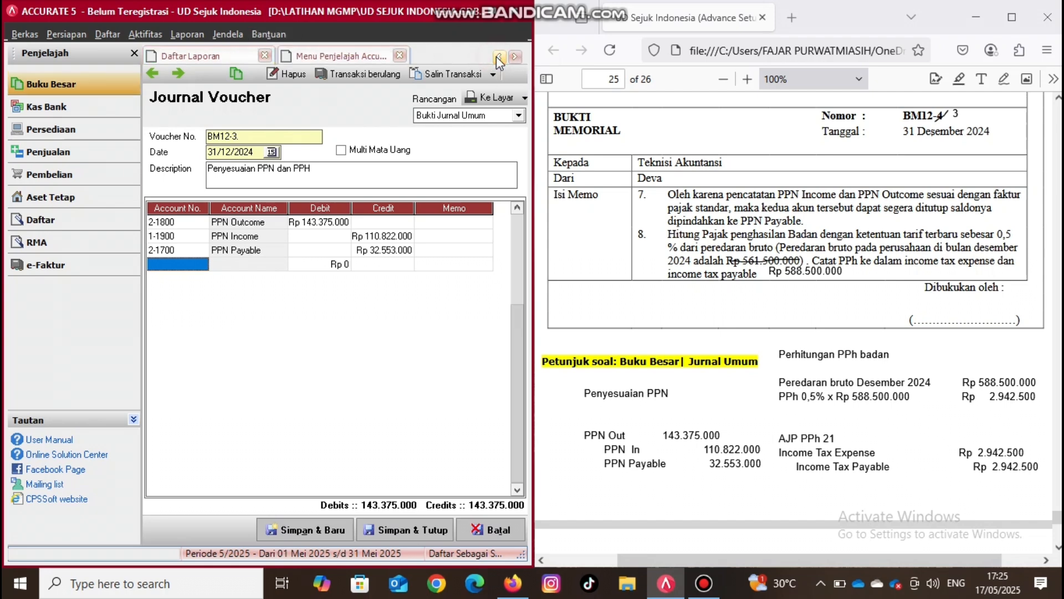
left_click(499, 57)
left_click(352, 54)
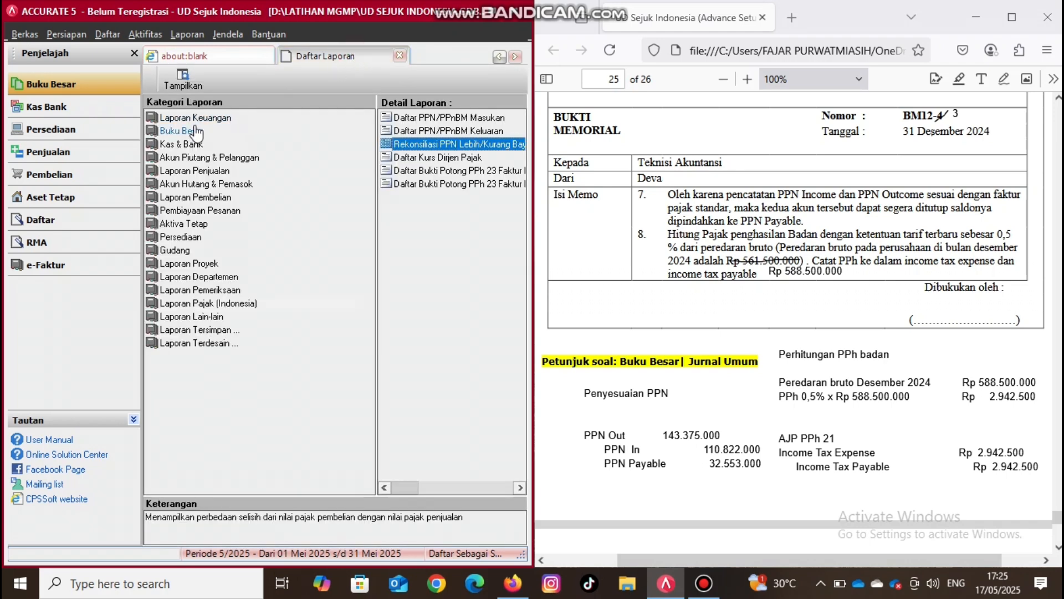
left_click(197, 120)
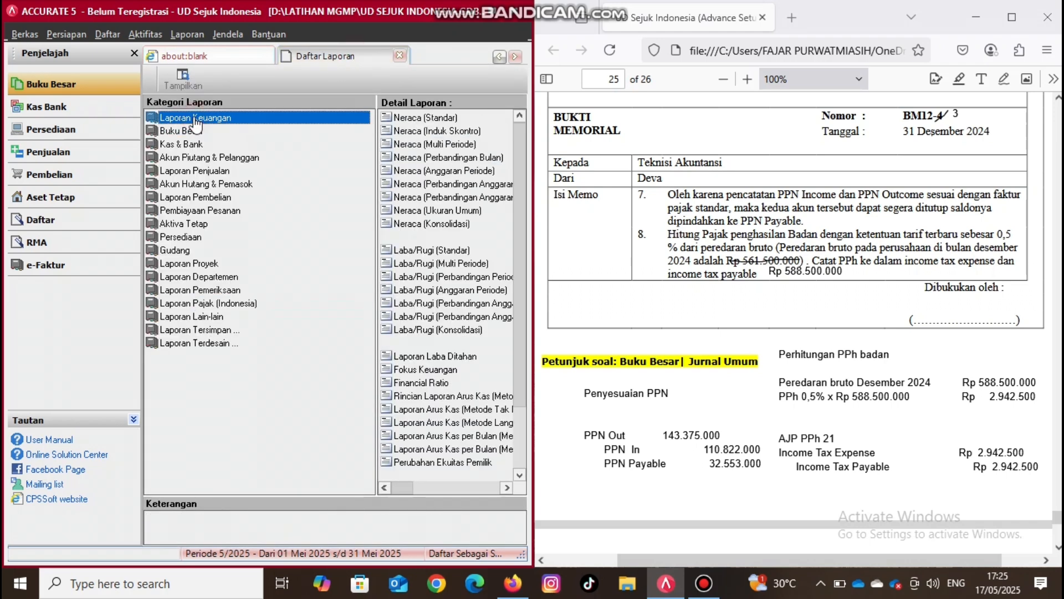
left_click(432, 248)
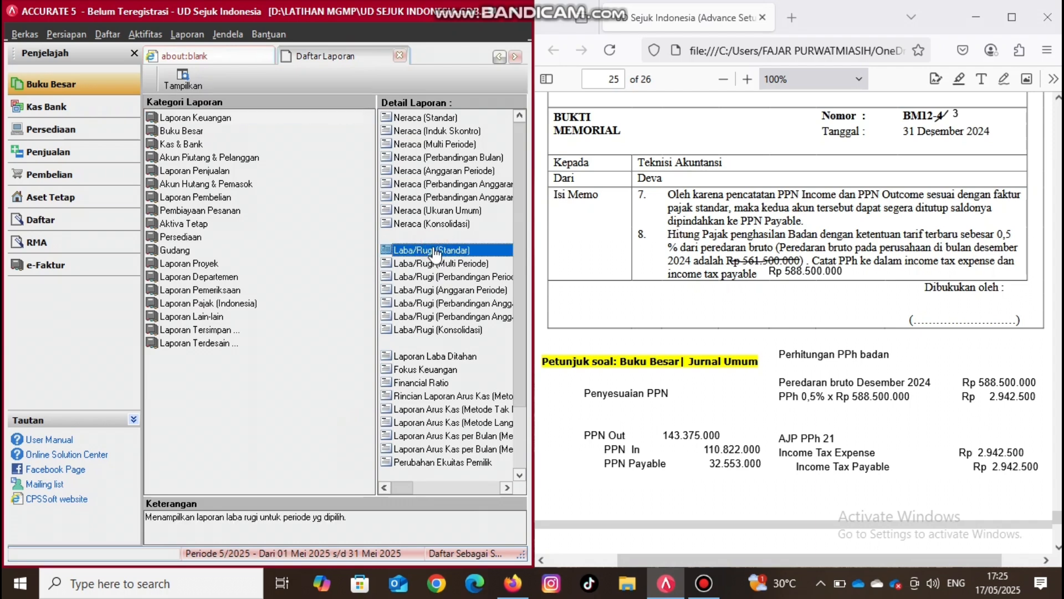
double_click(435, 254)
- Generate the Laba/Rugi (Standar) report for the period 01/12/2024 to 31/12/2024
left_click(480, 169)
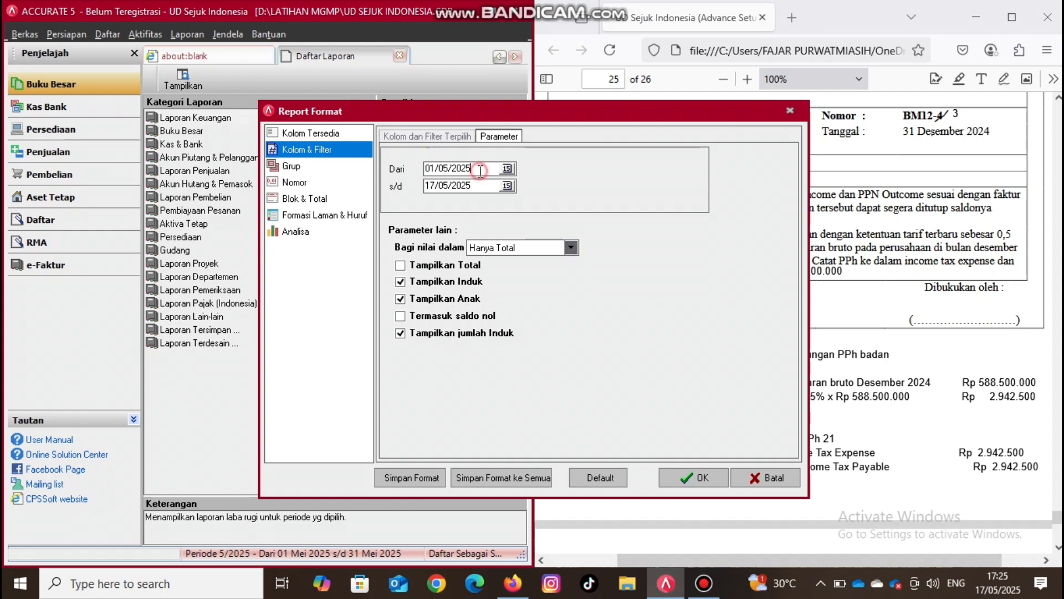
key("BackSpace")
key("BackSpace")
key("BackSpace")
key("BackSpace")
key("BackSpace")
key("BackSpace")
key("BackSpace")
type("12/2024")
key("Tab")
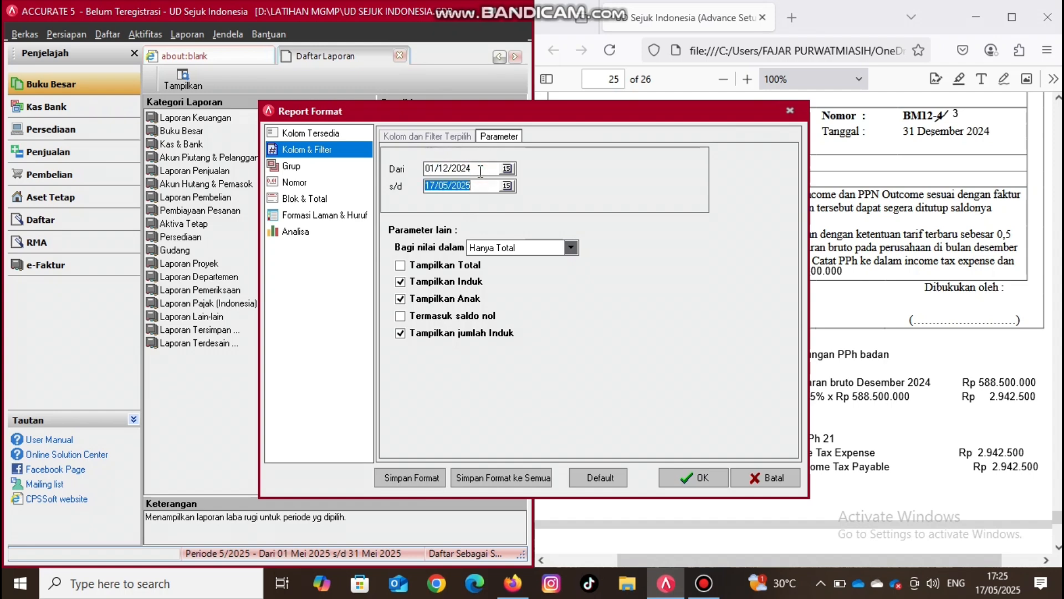
type("311220")
left_click(678, 482)
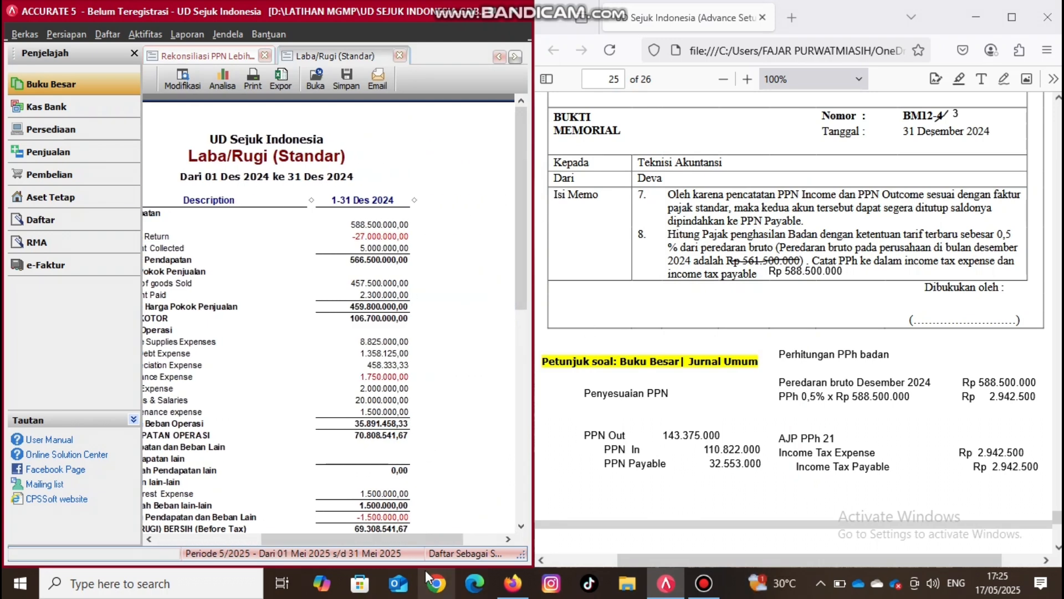
- Check the December 2024 sales figure in the Laba/Rugi (Standar) report and close the report
left_click(149, 539)
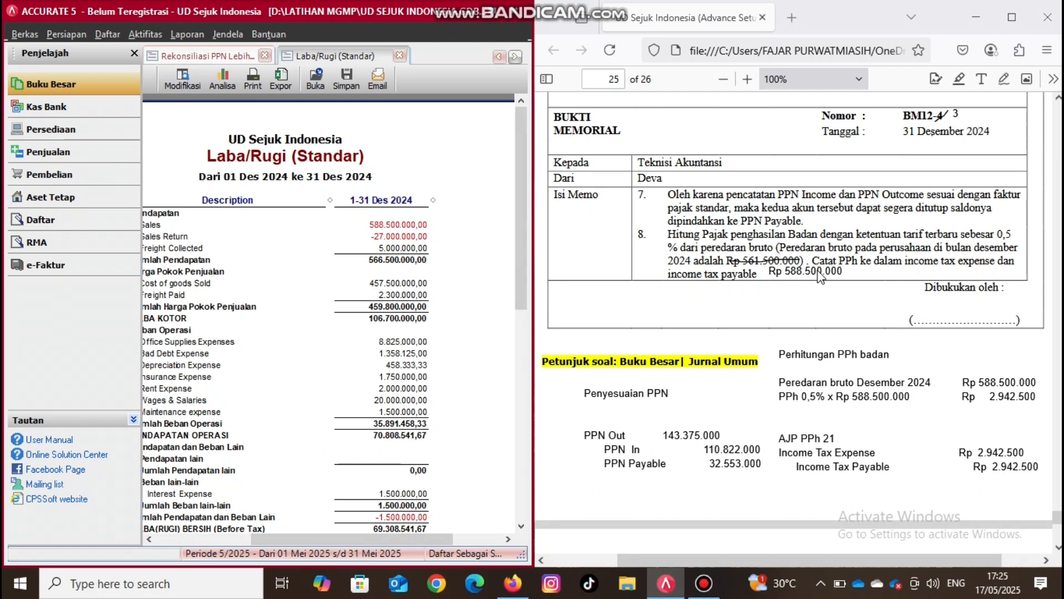
left_click(401, 55)
left_click(400, 56)
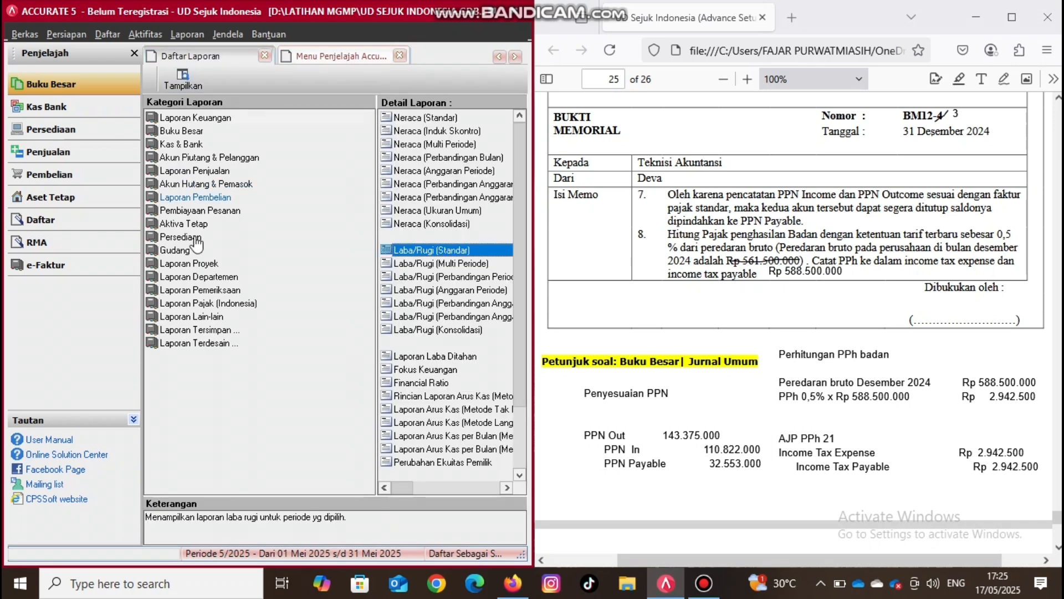
- Generate the Buku Besar - Rinci report for the period 01/12/2024 to 31/12/2024
left_click(183, 133)
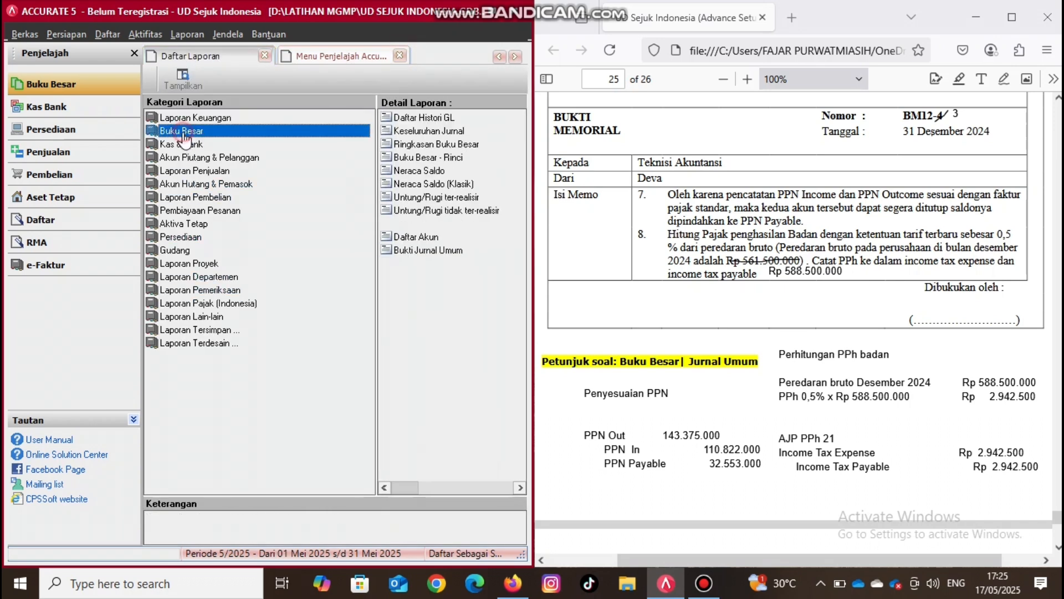
left_click(408, 159)
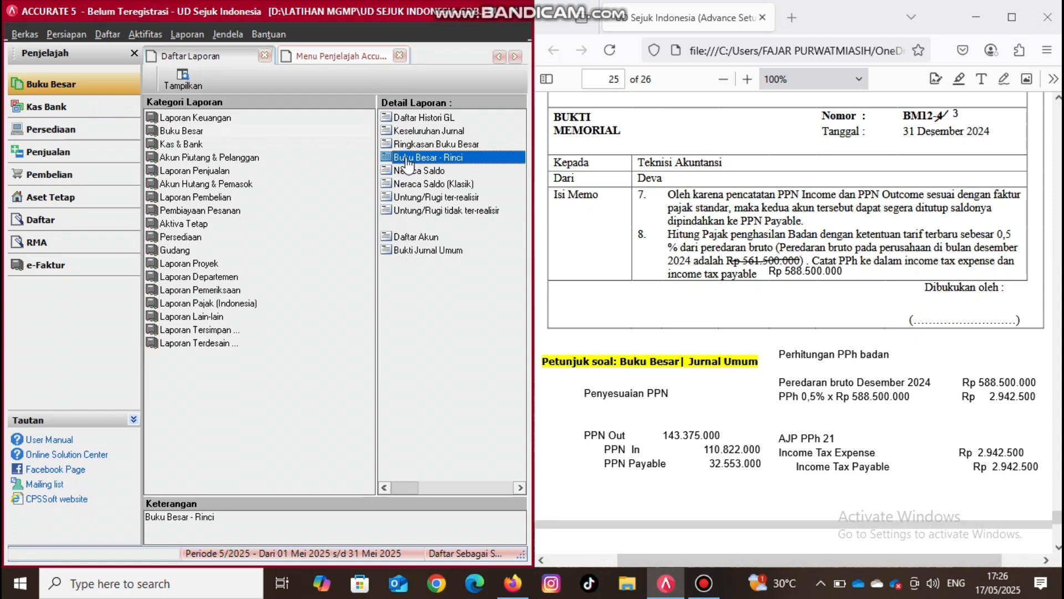
double_click(407, 158)
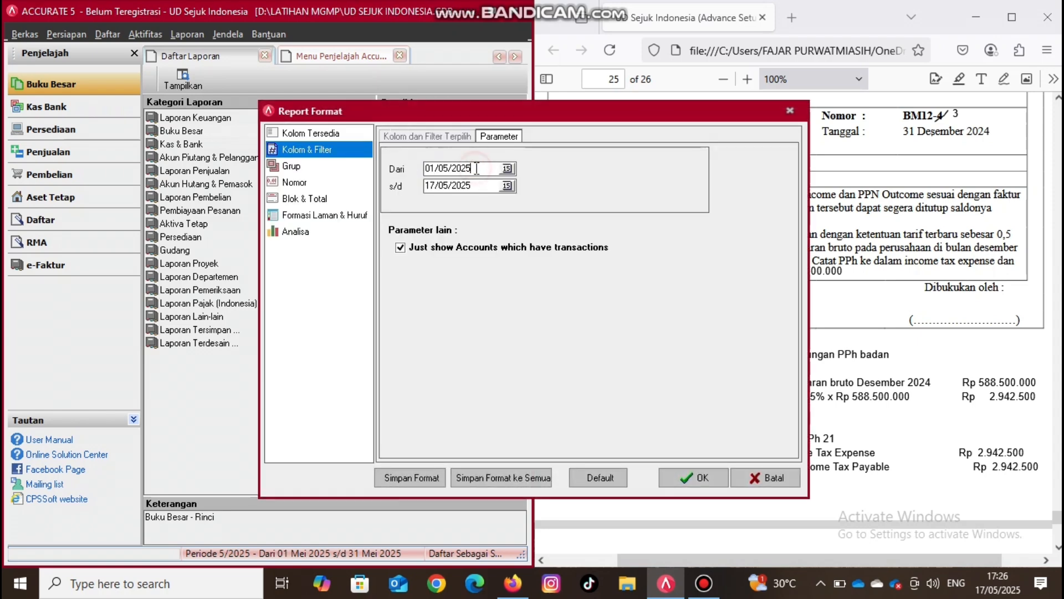
key("BackSpace")
key("BackSpace")
key("BackSpace")
key("BackSpace")
key("BackSpace")
key("BackSpace")
key("BackSpace")
key("BackSpace")
type("01/12/202")
key("Tab")
type("31/12/202")
left_click(700, 482)
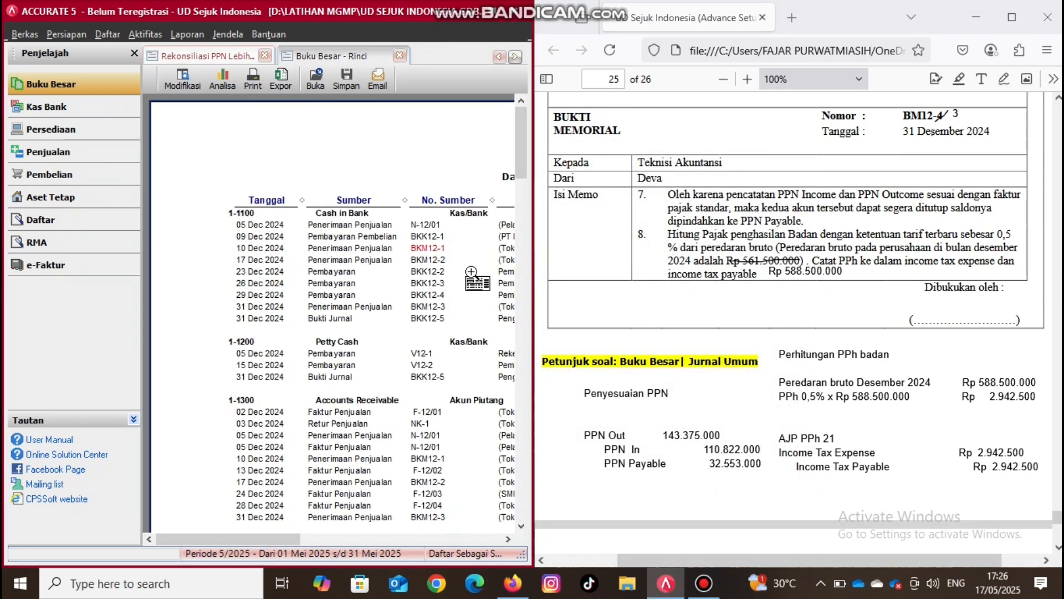
- Examine the credit total of account 4-1100 Sales in the Buku Besar - Rinci report against the memo's gross turnover
left_click(505, 537)
left_click(505, 539)
left_click(505, 539)
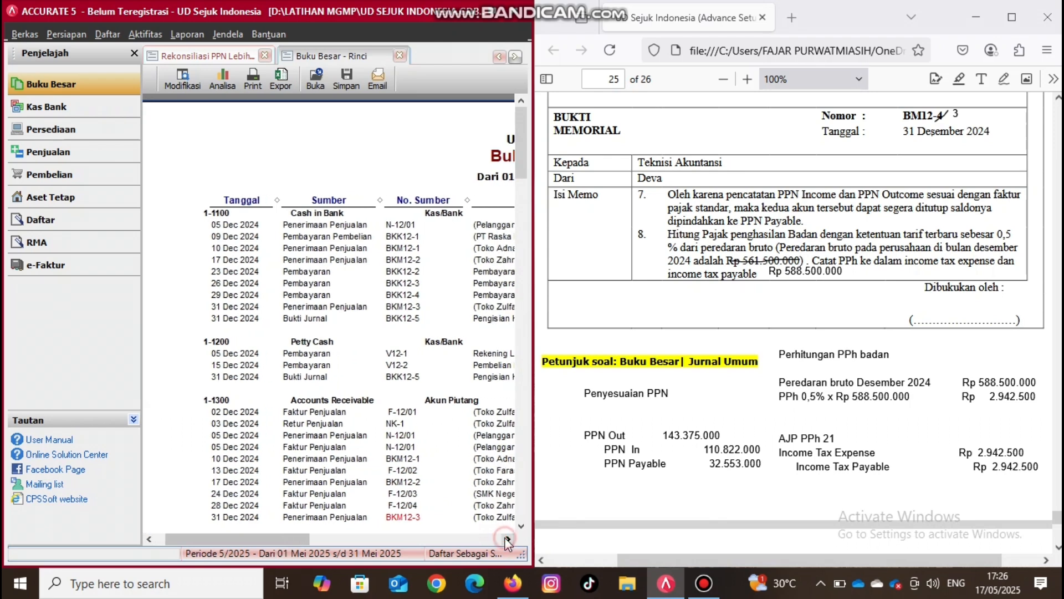
left_click(506, 539)
left_click(506, 538)
left_click(506, 539)
left_click(506, 539)
left_click(505, 538)
left_click(506, 538)
scroll(504, 537, "down", 7)
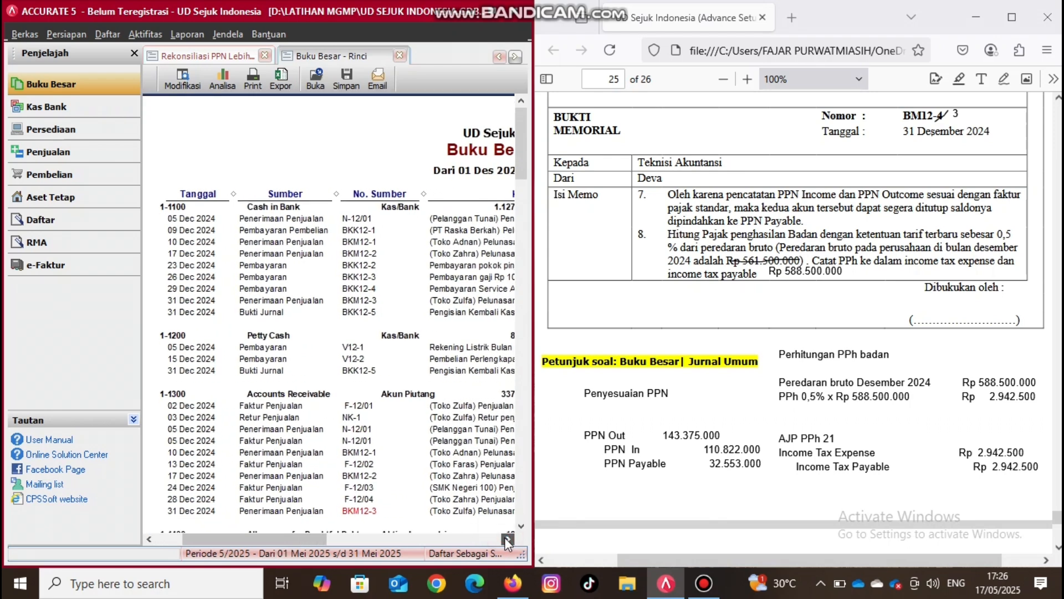
scroll(504, 537, "down", 10)
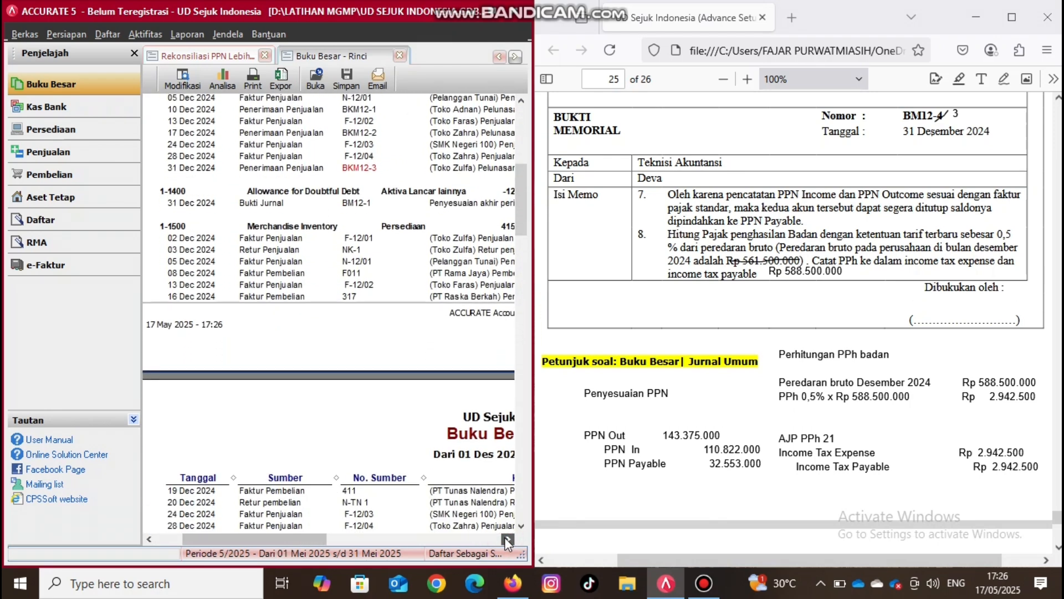
scroll(505, 537, "down", 10)
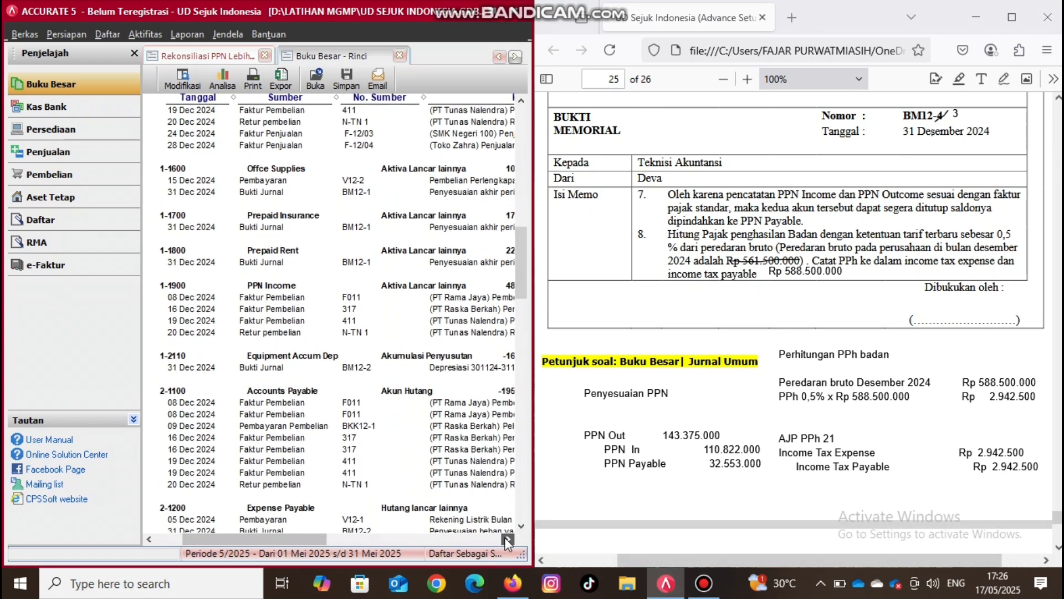
scroll(504, 537, "down", 9)
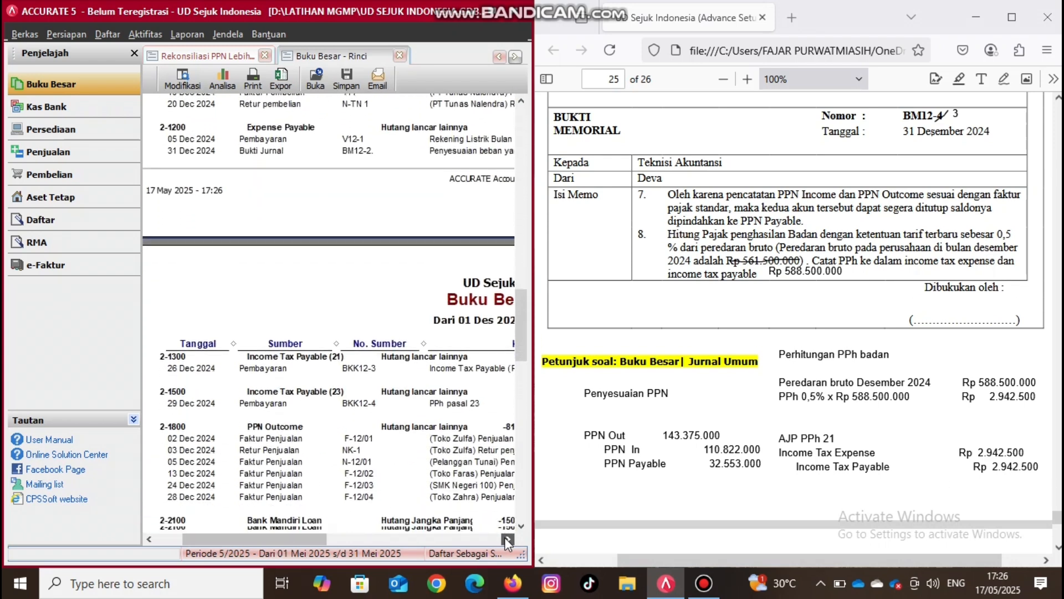
scroll(505, 537, "right", 10)
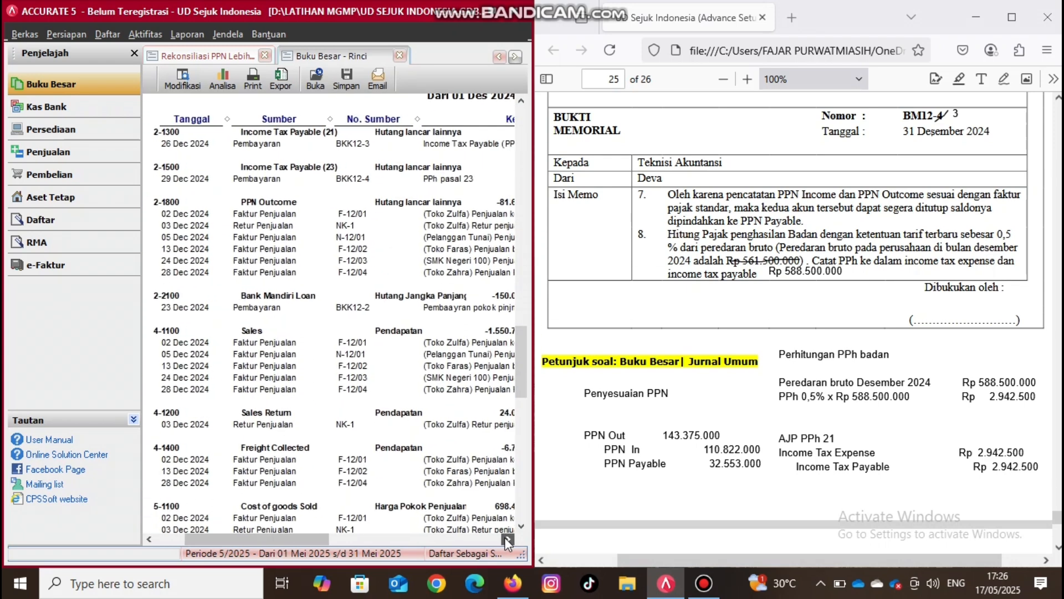
scroll(504, 537, "right", 2)
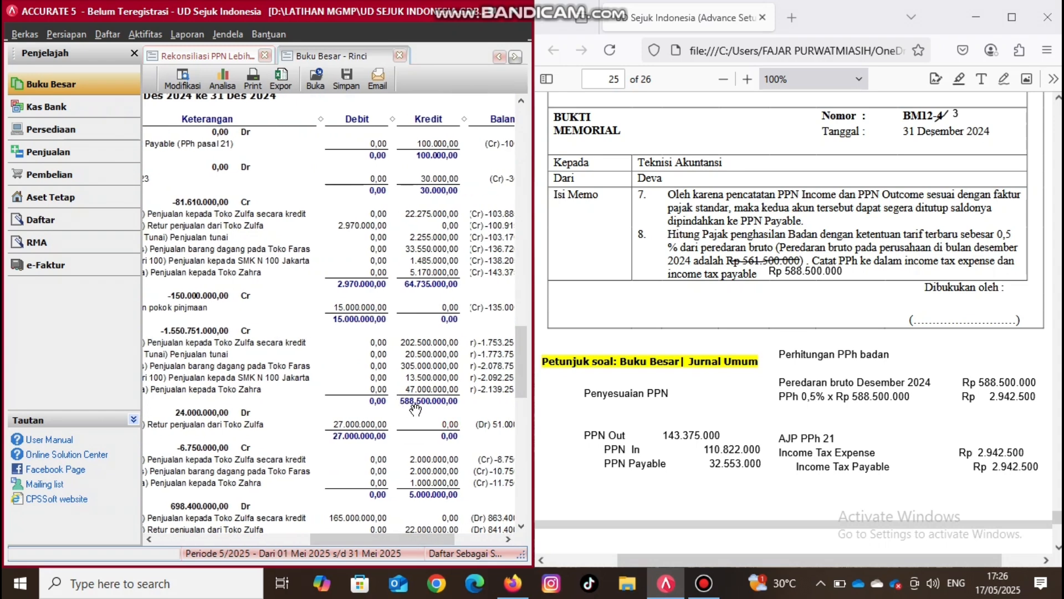
left_click(820, 501)
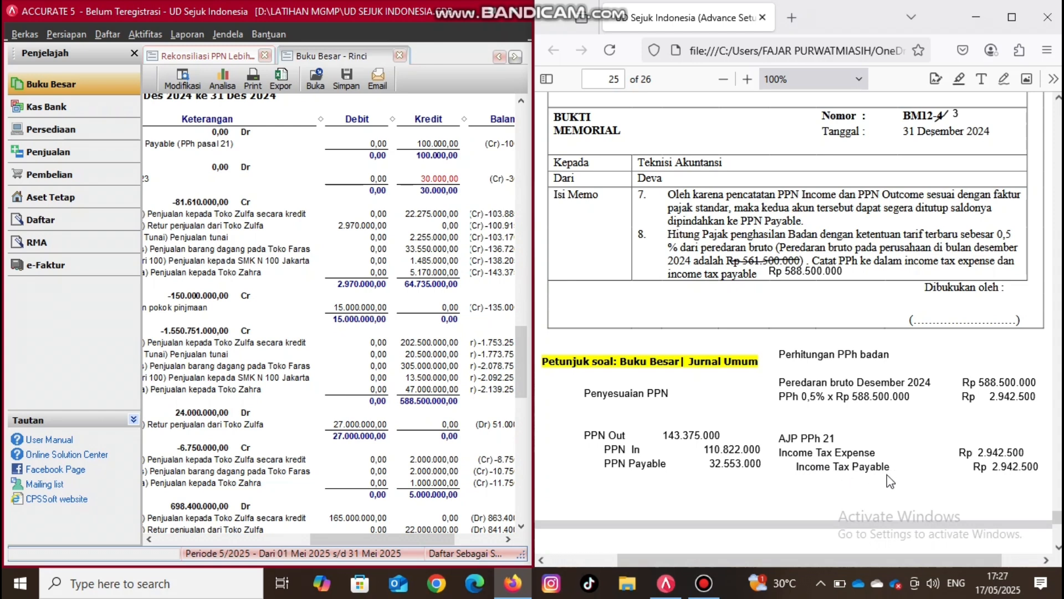
- Return to the open BM12-3 journal voucher and add account 9-1300 Income Tax Expense with a debit of Rp 2.942.500
left_click(498, 57)
left_click(498, 57)
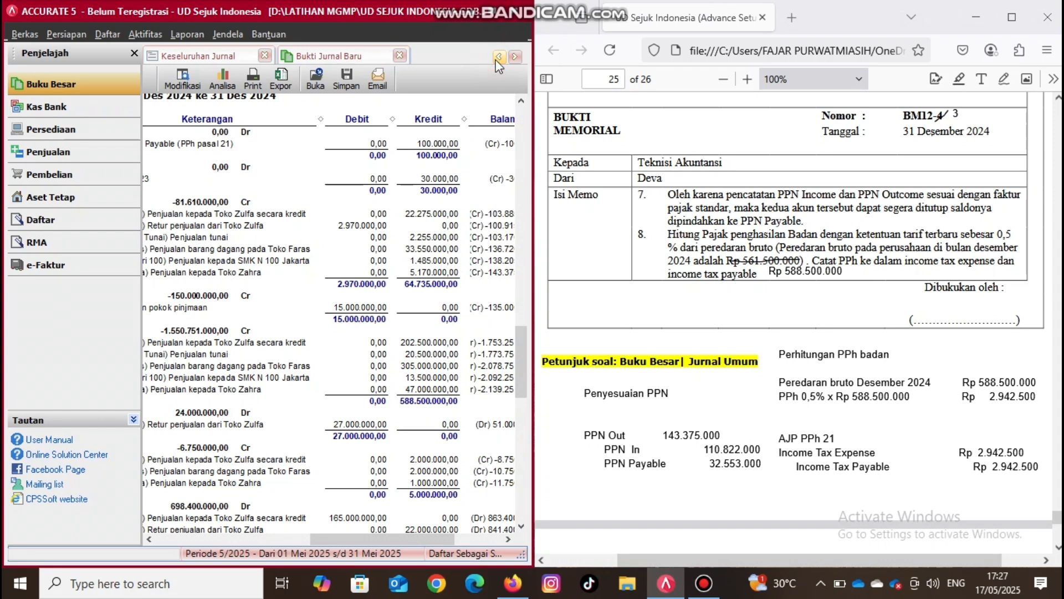
left_click(338, 55)
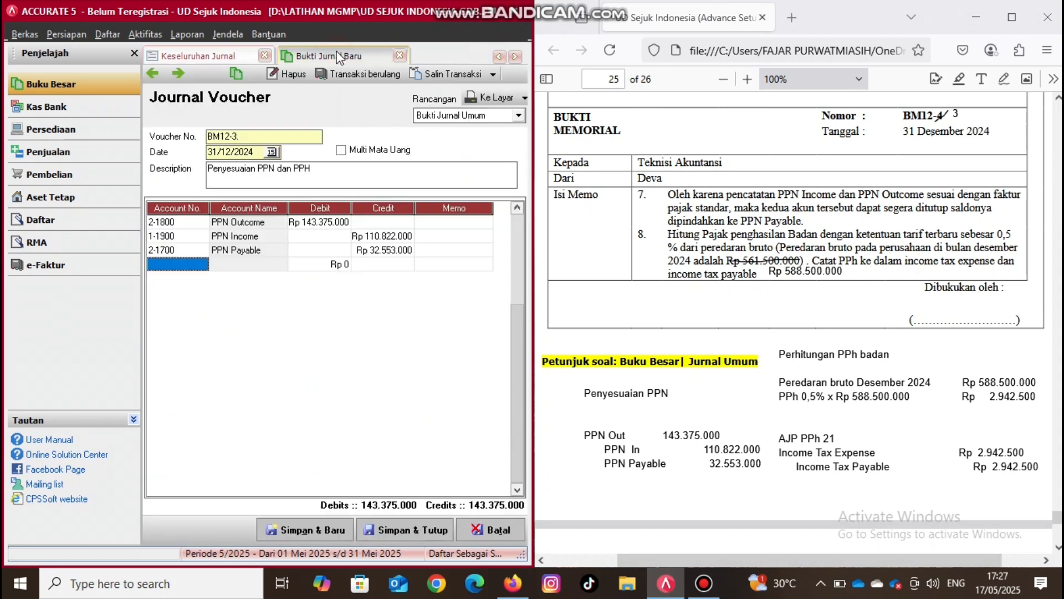
left_click(205, 266)
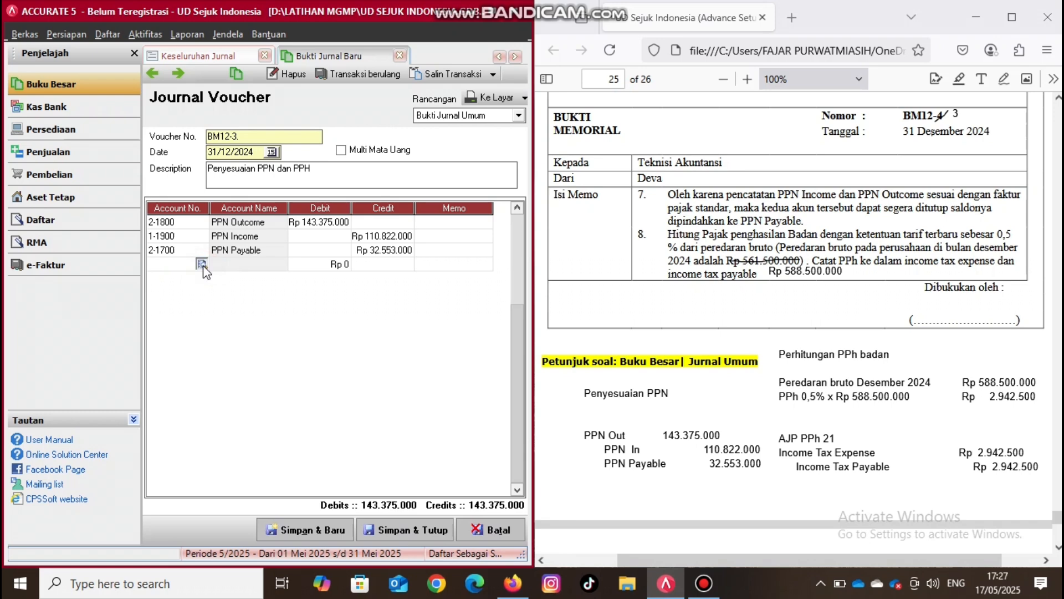
left_click(201, 264)
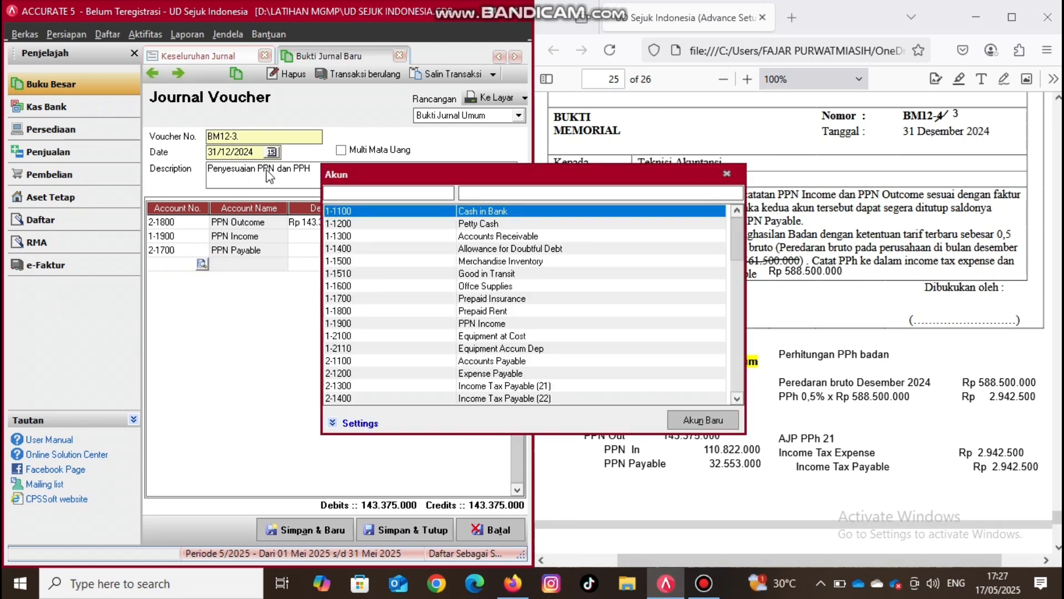
type("9")
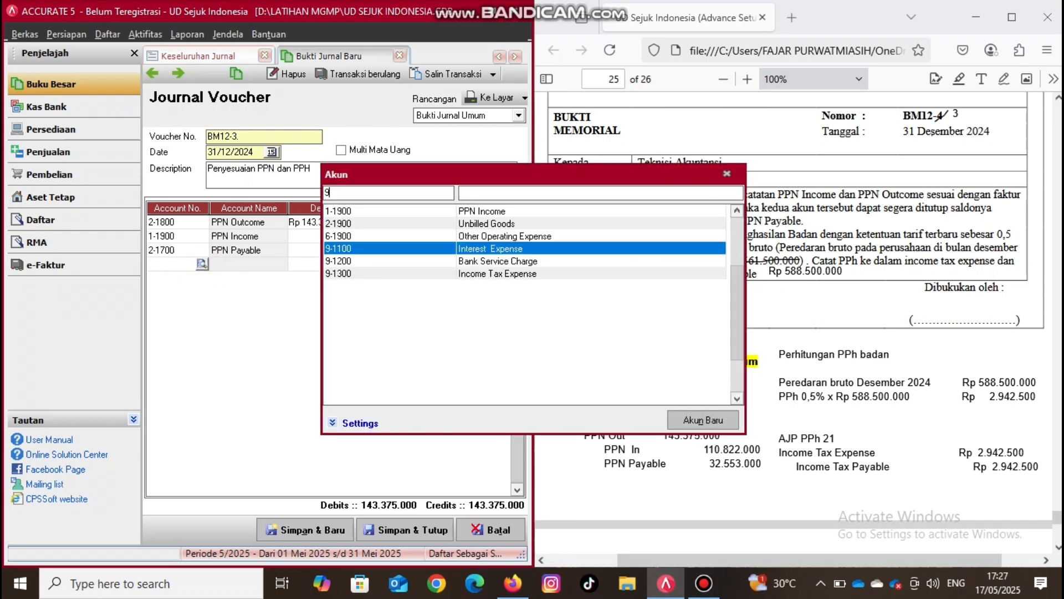
double_click(460, 270)
left_click(343, 267)
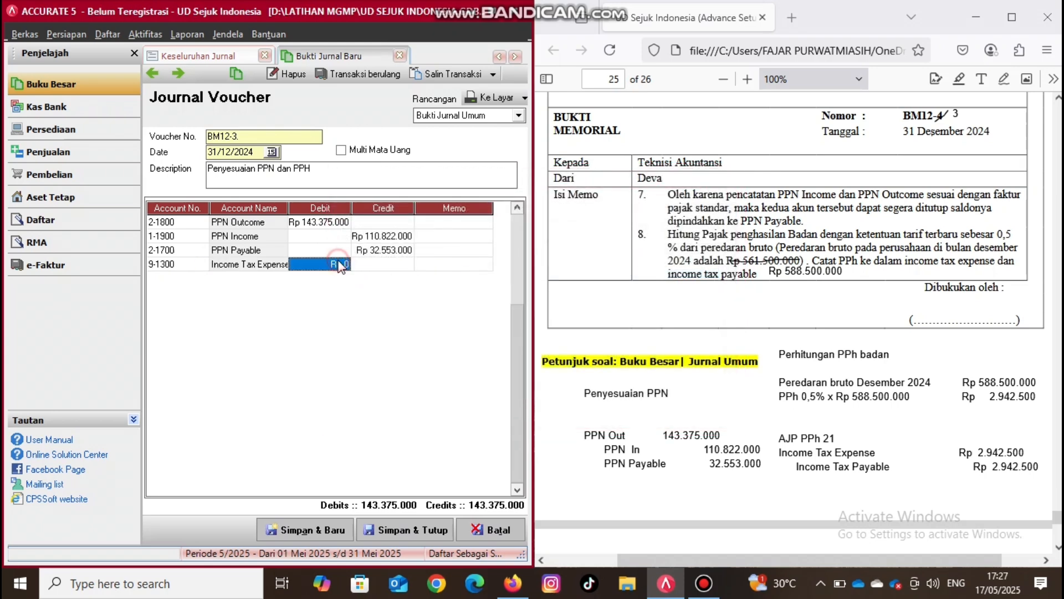
type("2")
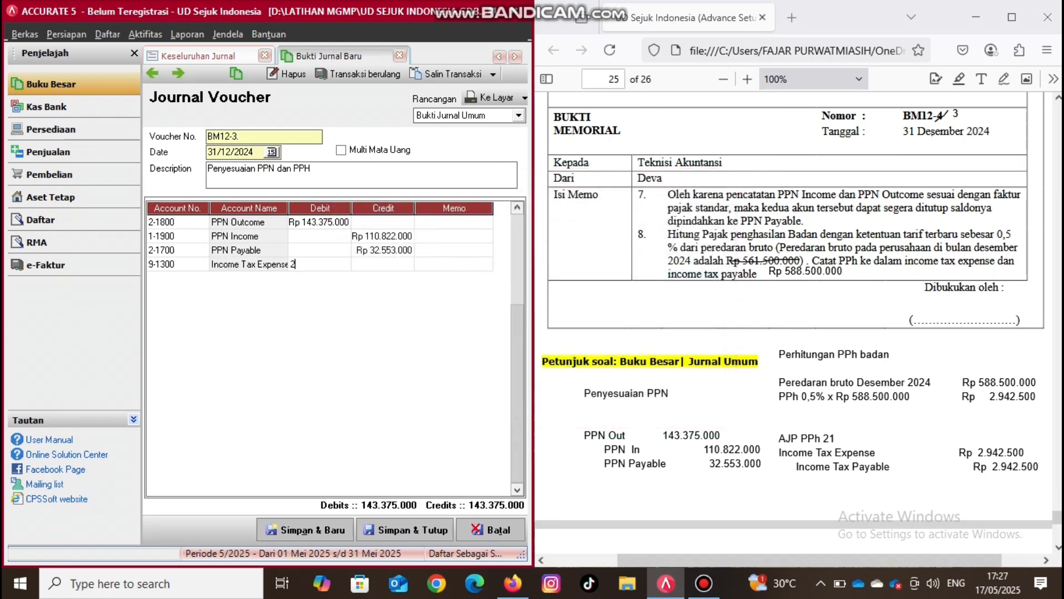
type("942500")
key("Return")
key("Return")
key("Return")
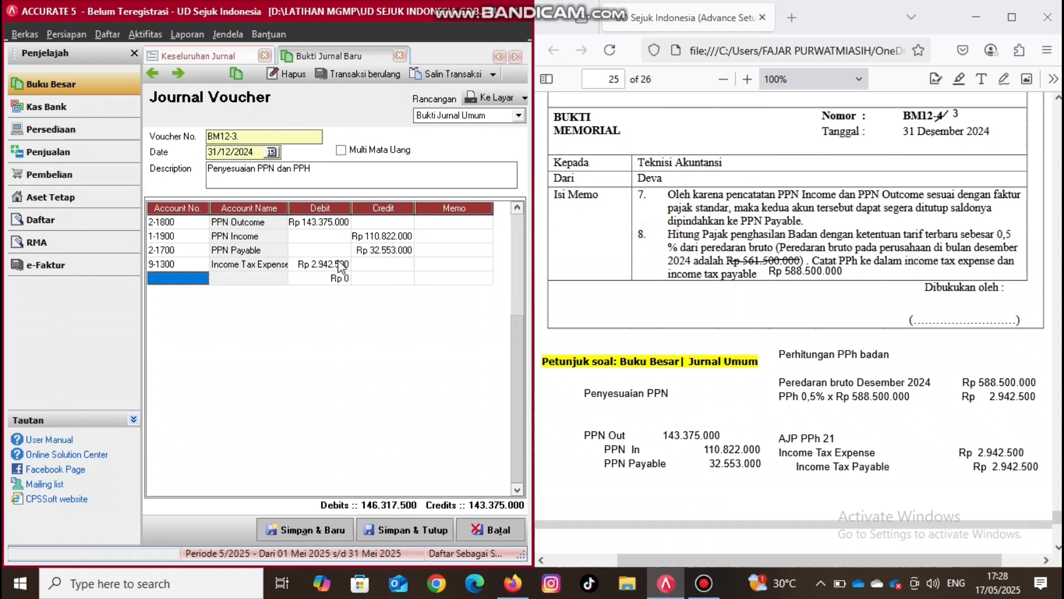
- Add account 2-1300 Income Tax Payable (21) with a credit of Rp 2.942.500 to the voucher, then save and close it
left_click(200, 280)
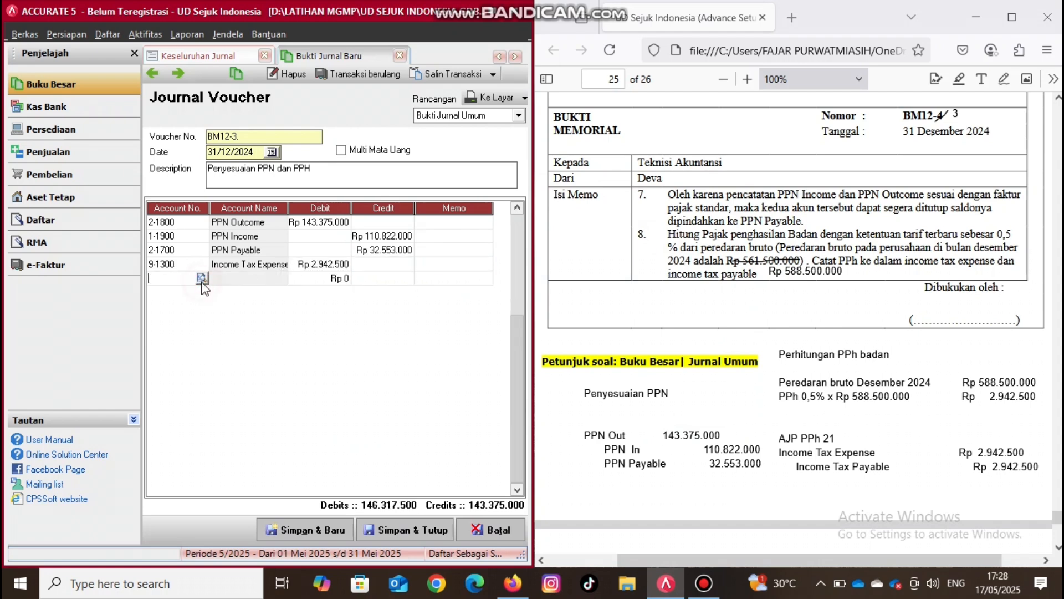
left_click(201, 278)
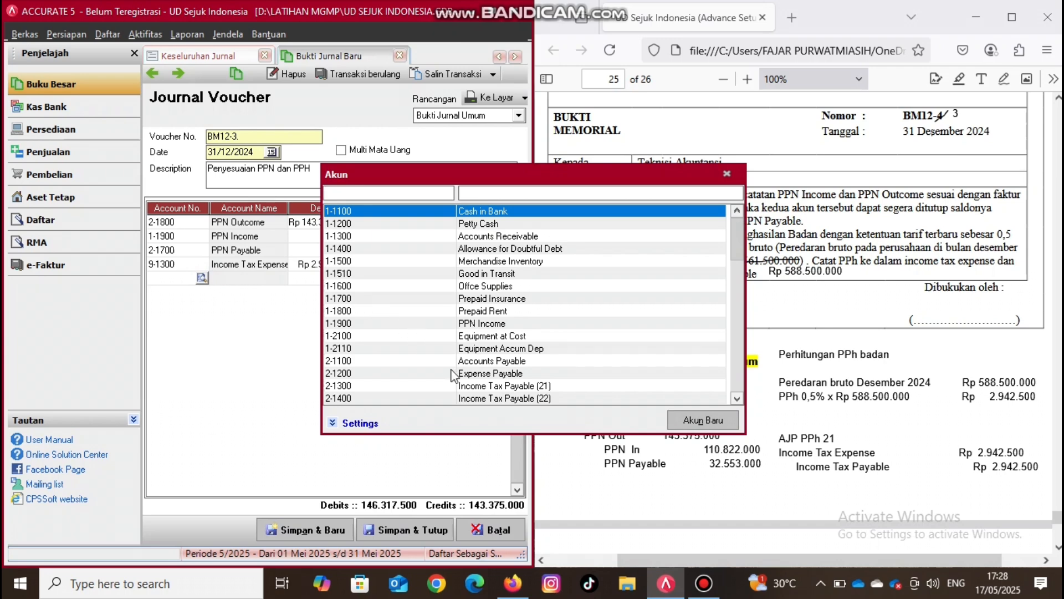
double_click(490, 386)
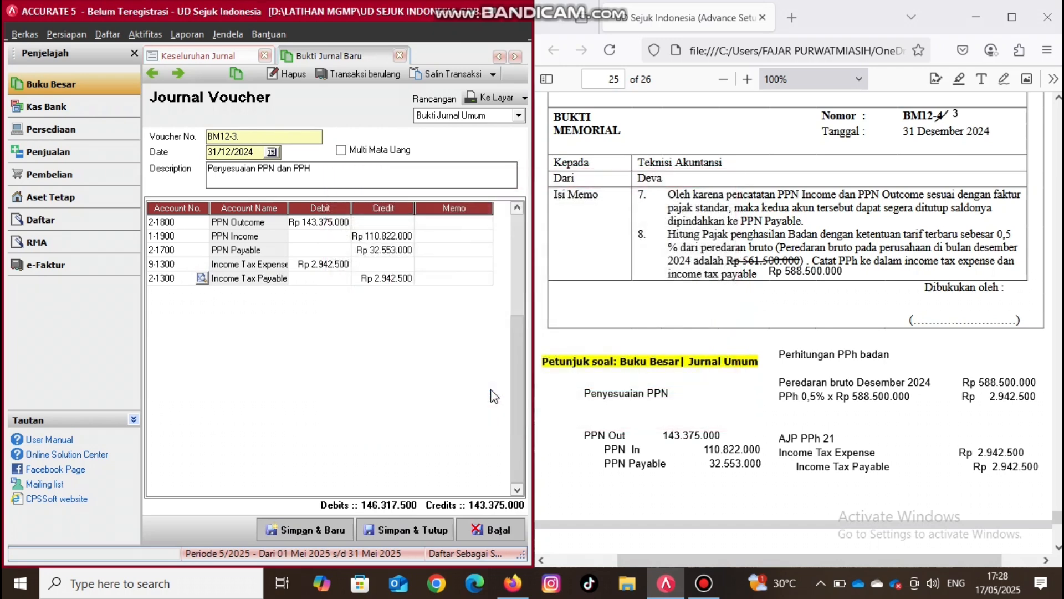
left_click_drag(287, 208, 328, 208)
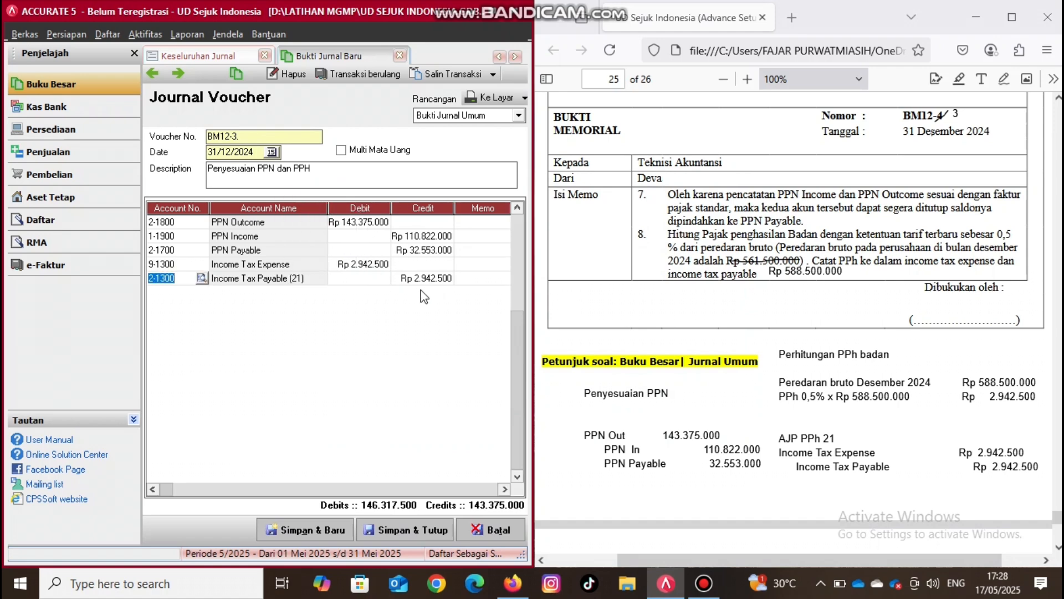
left_click(432, 280)
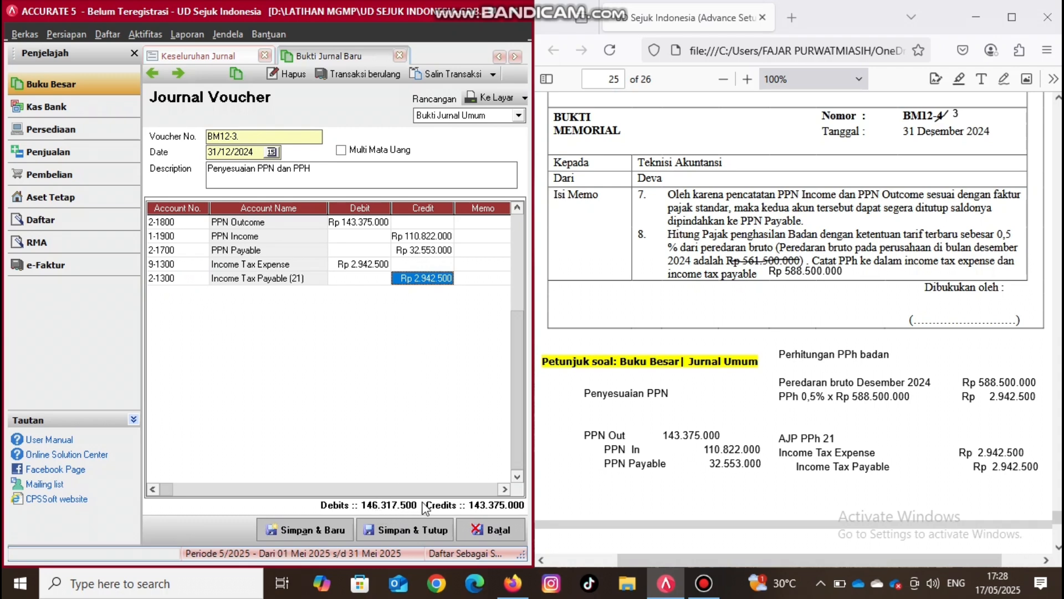
key("Tab")
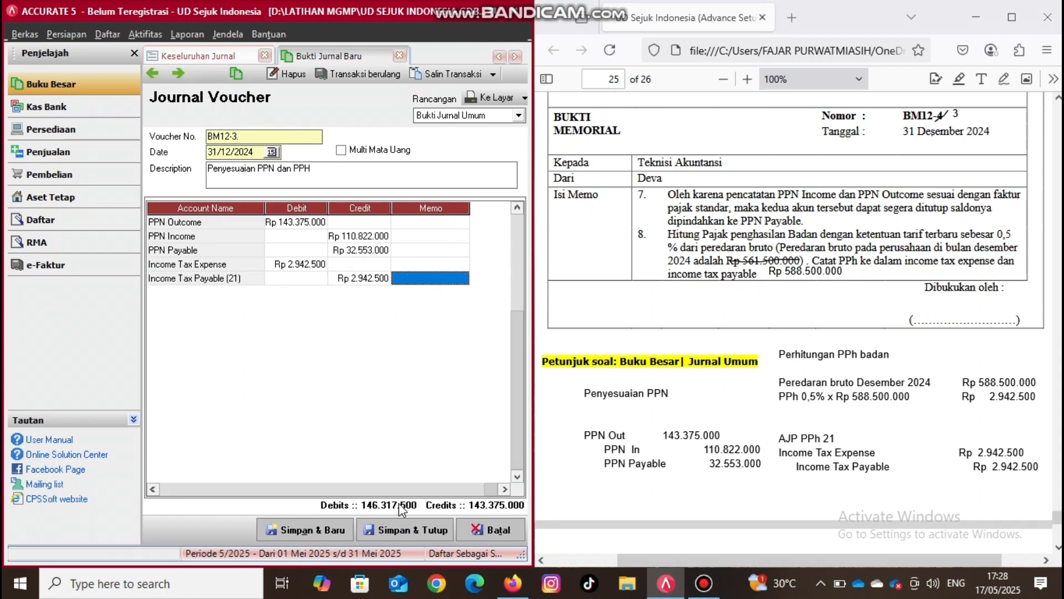
key("Tab")
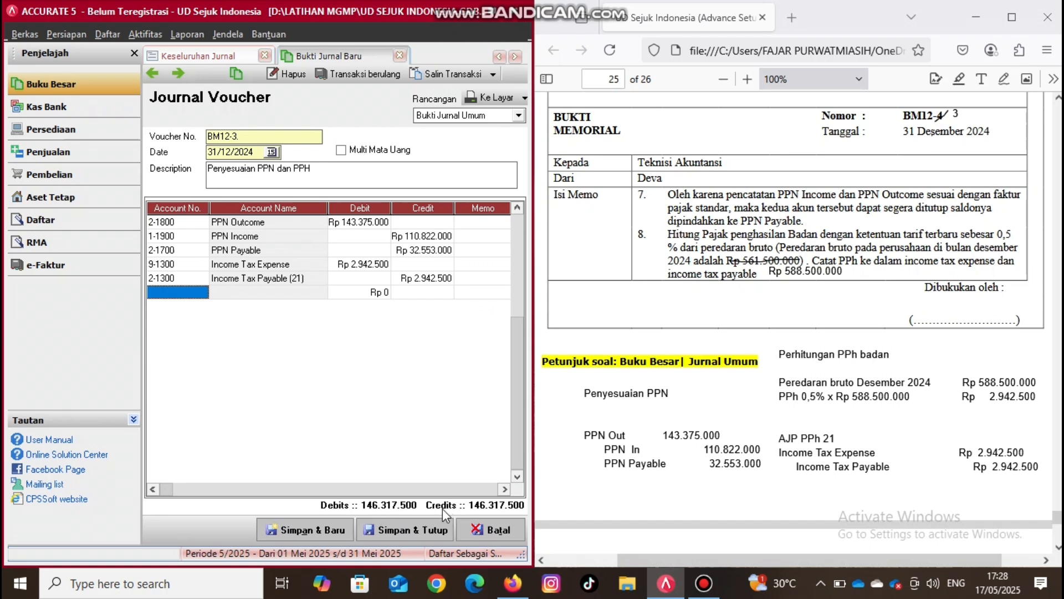
left_click(398, 531)
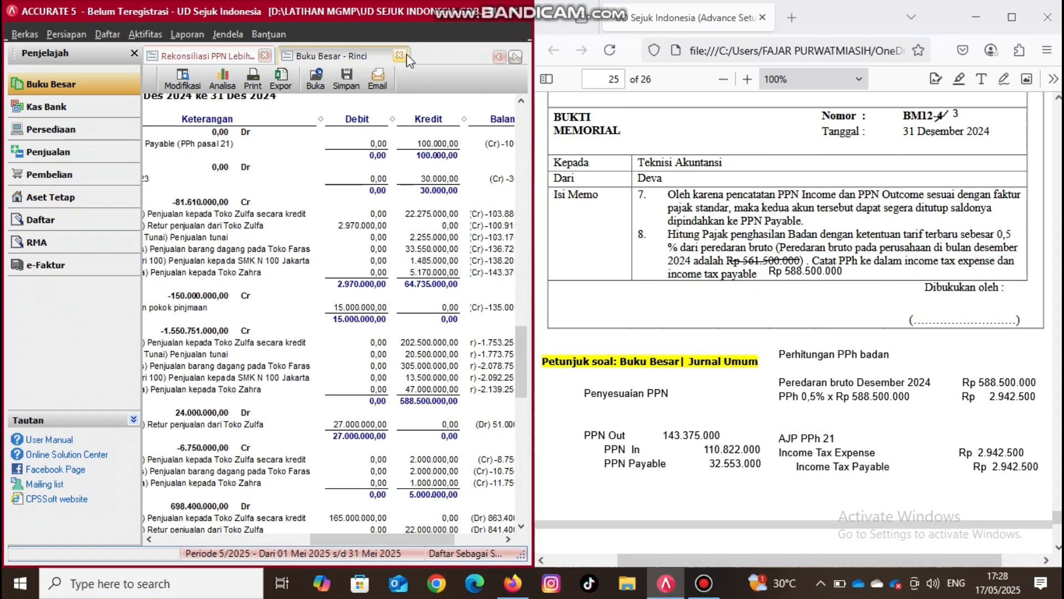
- Refresh the Keseluruhan Jornal report in the maximized window and review the adjustment entries for memos BM12-1 to BM12-3
left_click(495, 57)
left_click(495, 56)
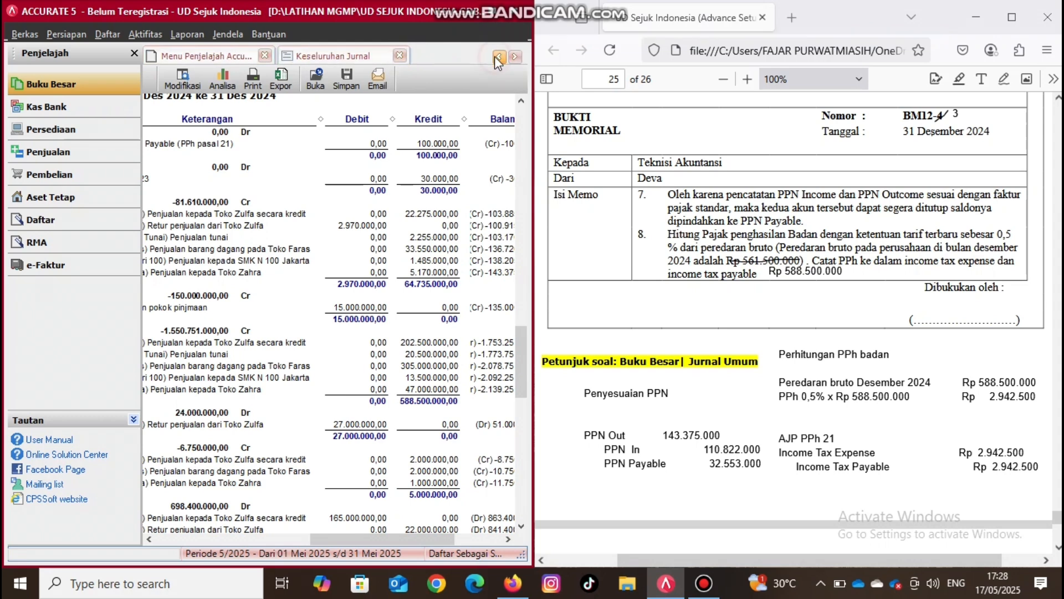
left_click(295, 53)
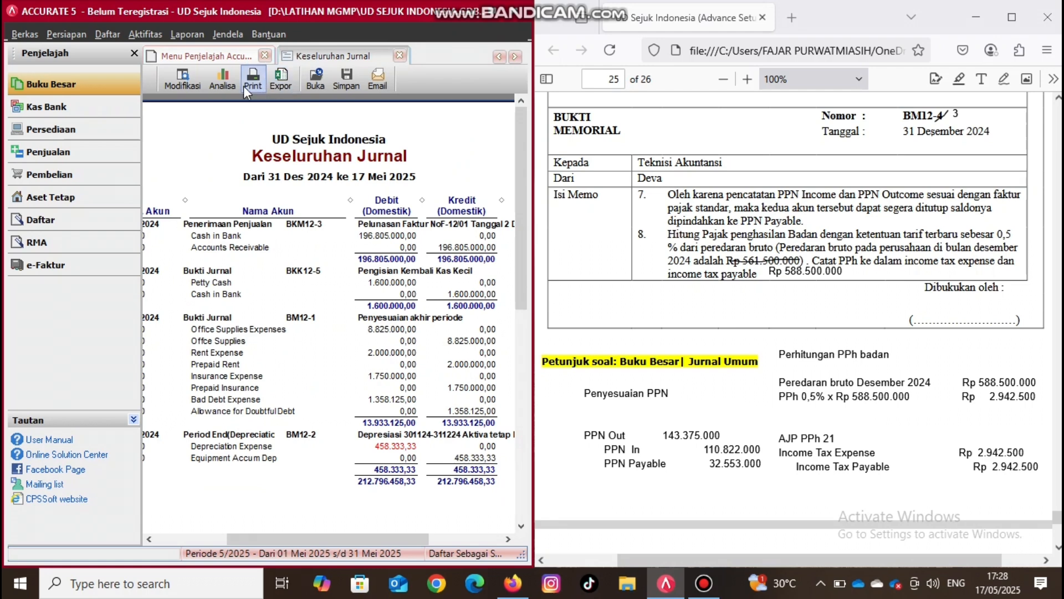
double_click(494, 18)
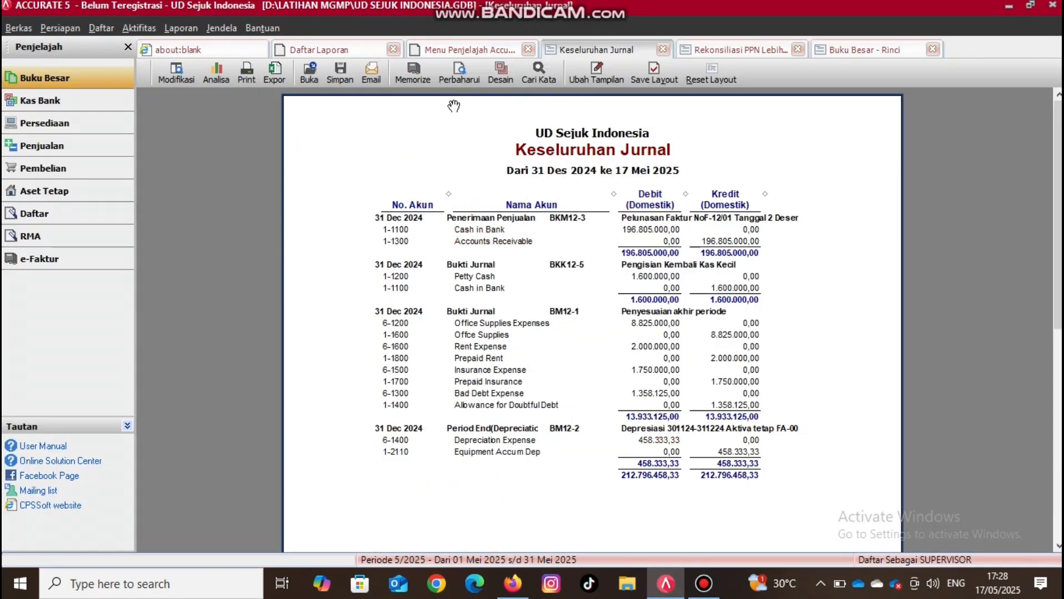
left_click(457, 77)
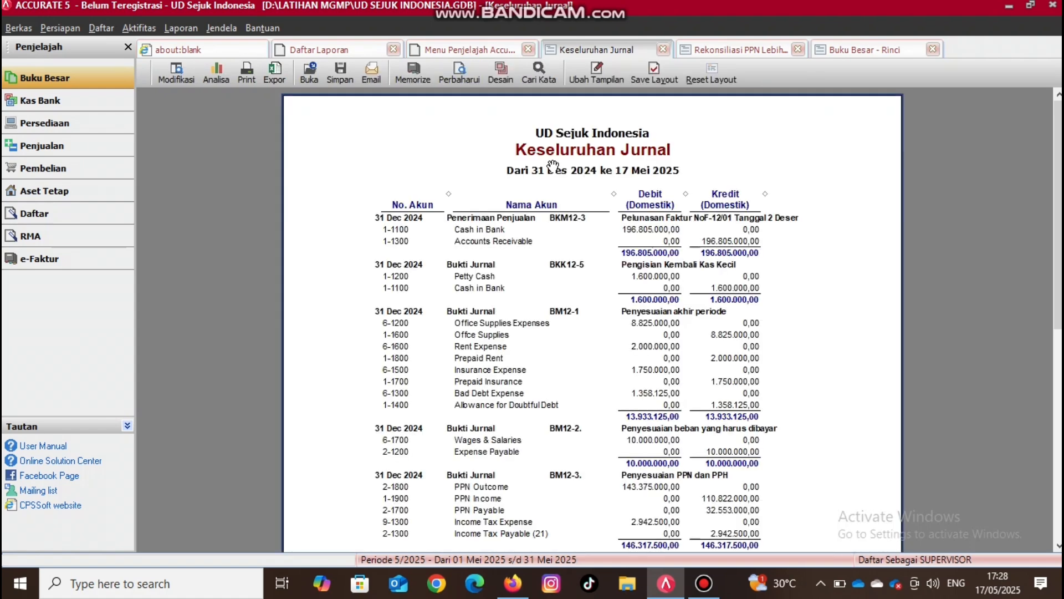
scroll(553, 165, "down", 3)
scroll(552, 165, "down", 1)
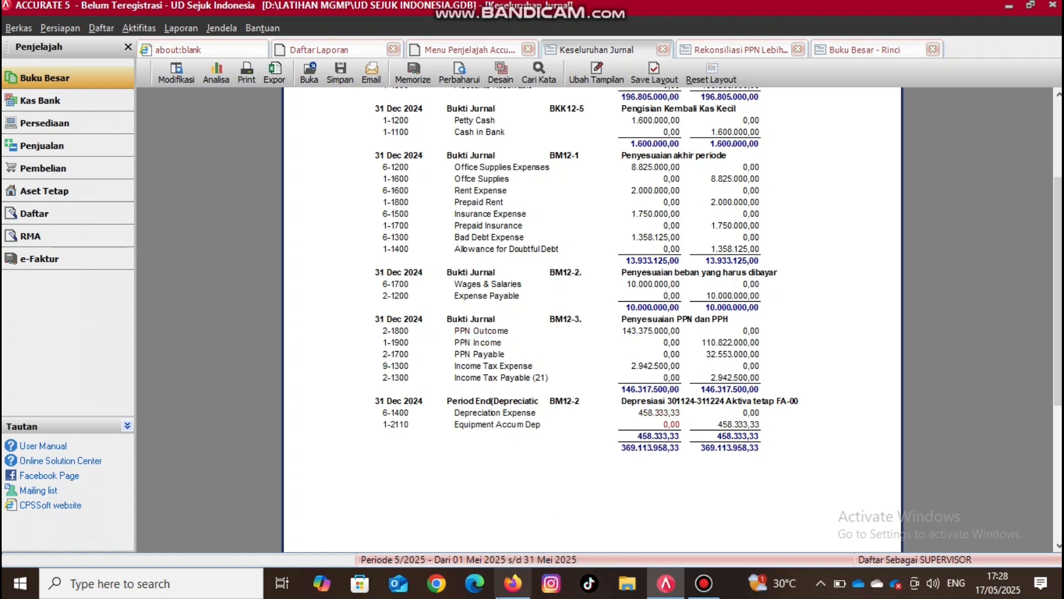
- Switch to the PDF in Firefox and draw a black check mark beside "Dibukukan oleh" on memo BM12-3
left_click(512, 583)
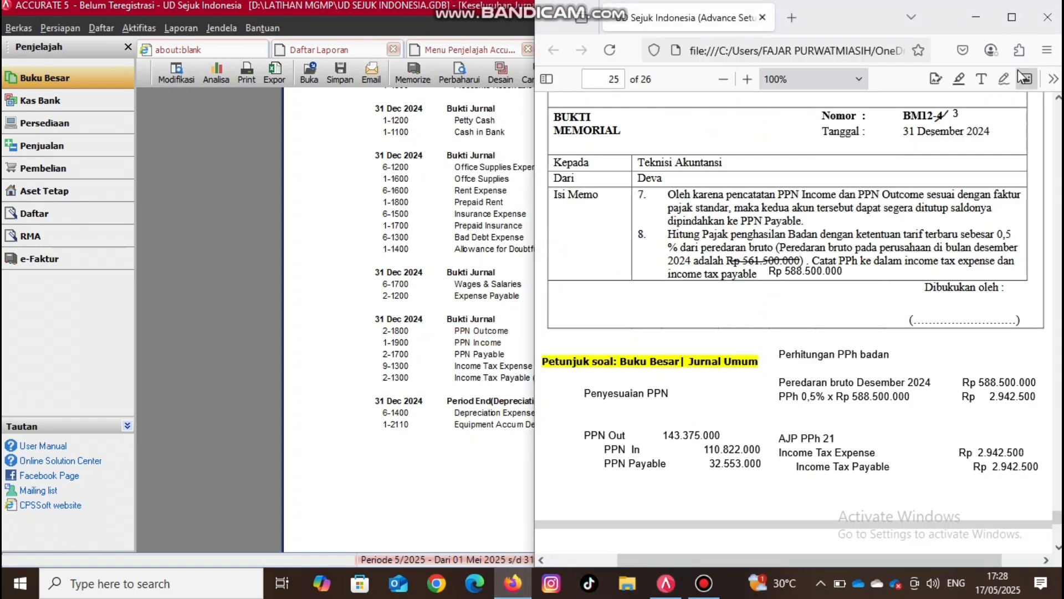
left_click(1004, 78)
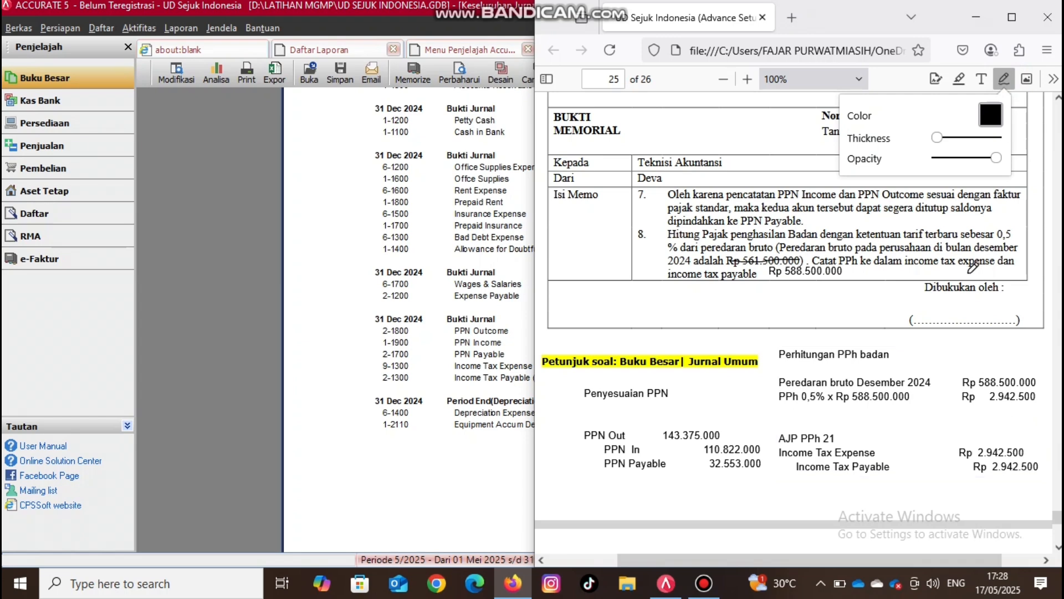
mouse_move(962, 313)
left_mouse_down()
mouse_move(957, 321)
mouse_move(966, 261)
mouse_move(960, 313)
mouse_move(961, 293)
left_mouse_up()
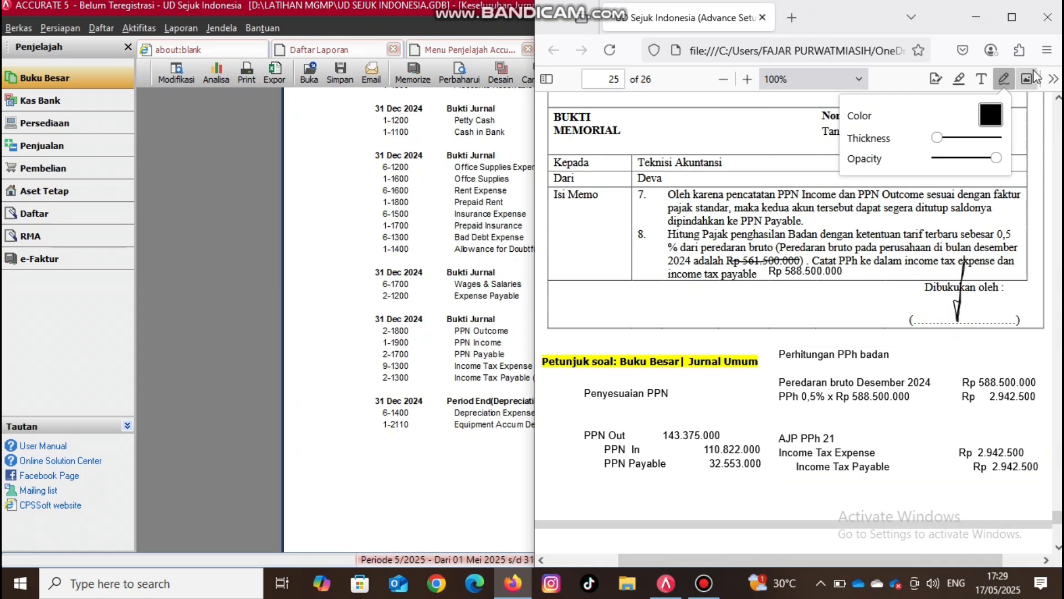
left_click(1008, 81)
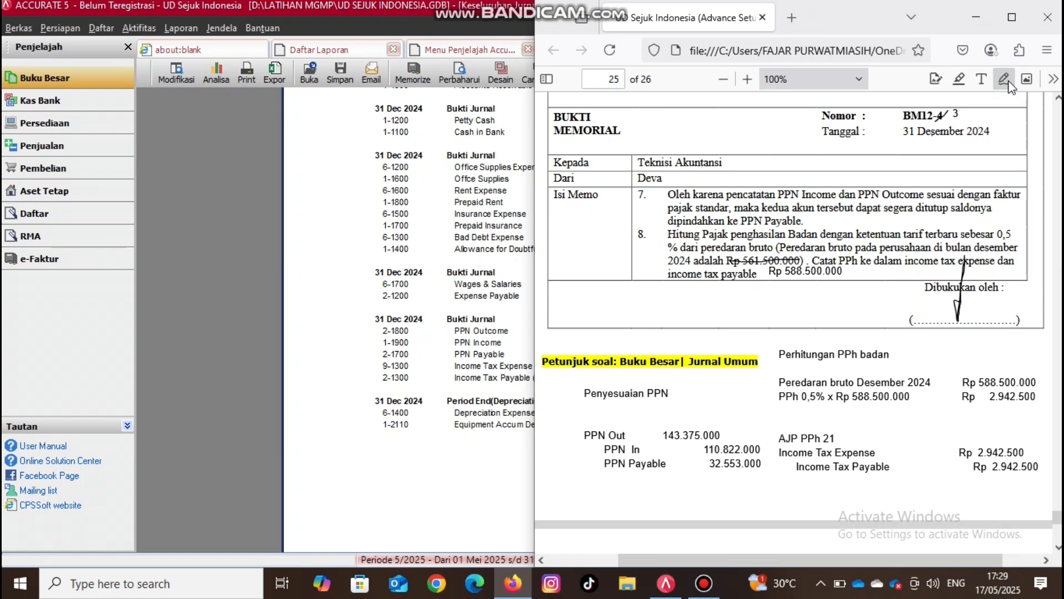